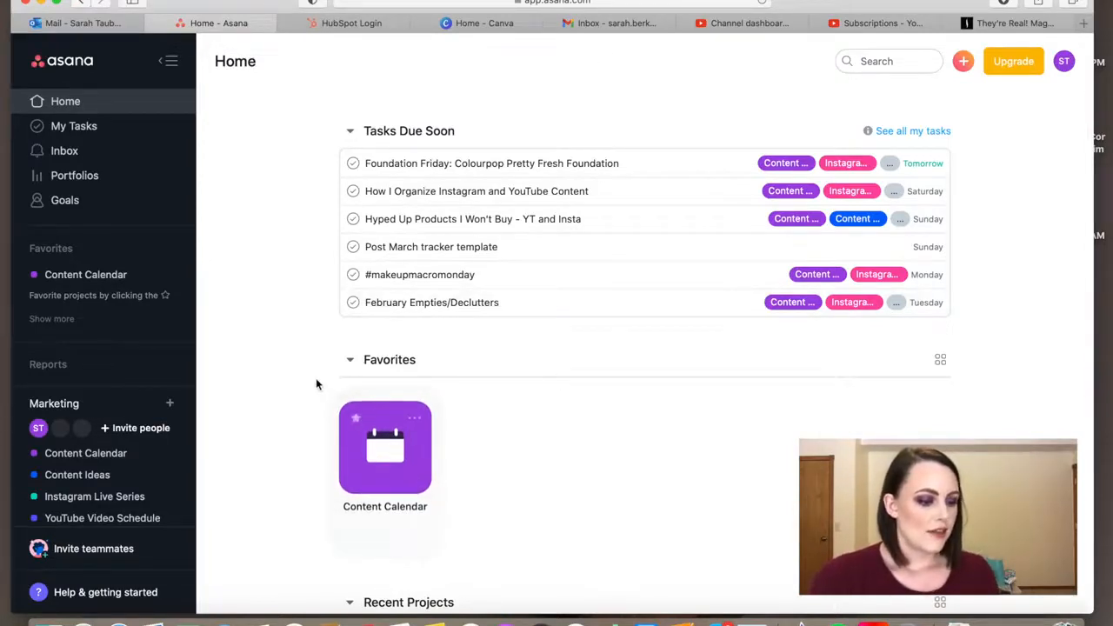
Expand the Marketing team's project list to show all of its projects
{"action": "scroll", "coordinate": [315, 383], "scroll_direction": "down", "scroll_amount": 2}
{"action": "scroll", "coordinate": [83, 492], "scroll_direction": "down", "scroll_amount": 1}
{"action": "scroll", "coordinate": [78, 492], "scroll_direction": "down", "scroll_amount": 2}
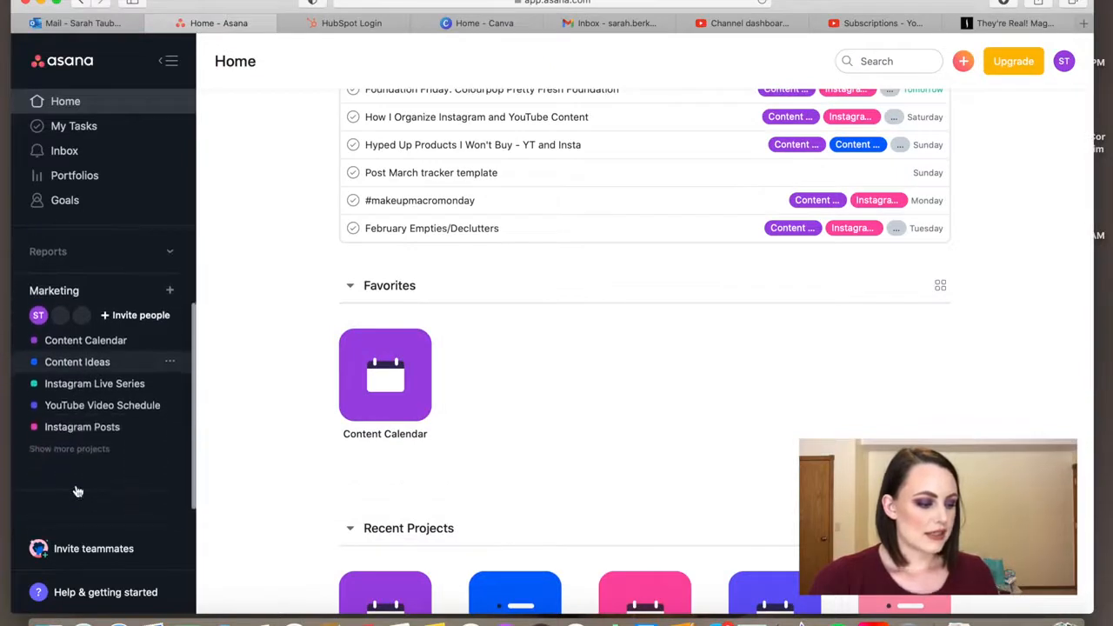
{"action": "left_click", "coordinate": [76, 449]}
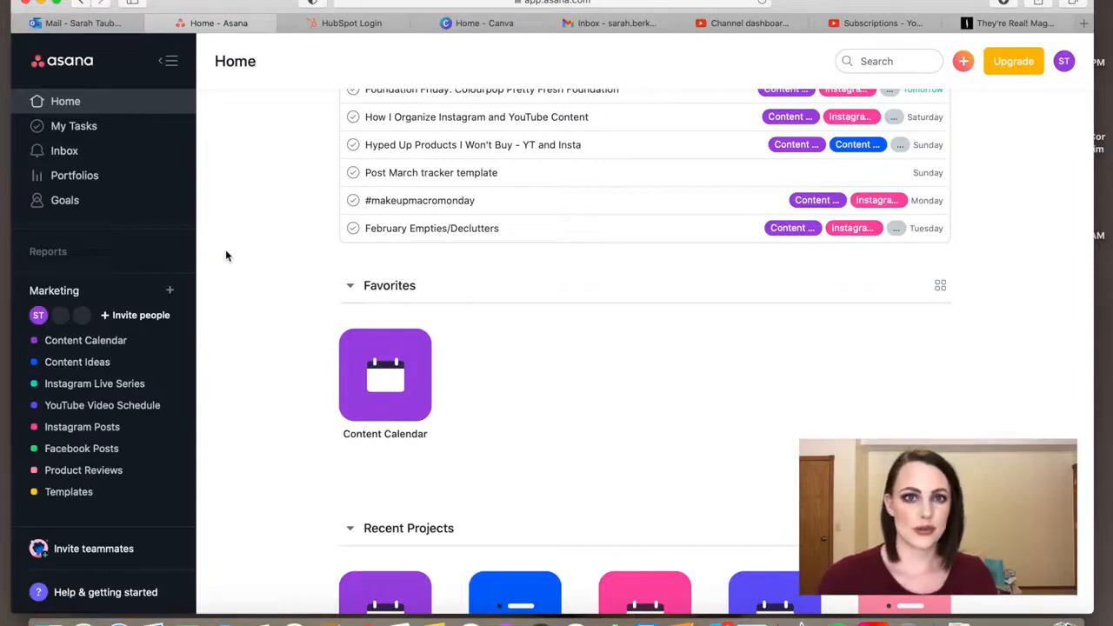
Open the Content Calendar project and review the posts scheduled for late February and March 2021
{"action": "scroll", "coordinate": [251, 250], "scroll_direction": "up", "scroll_amount": 2}
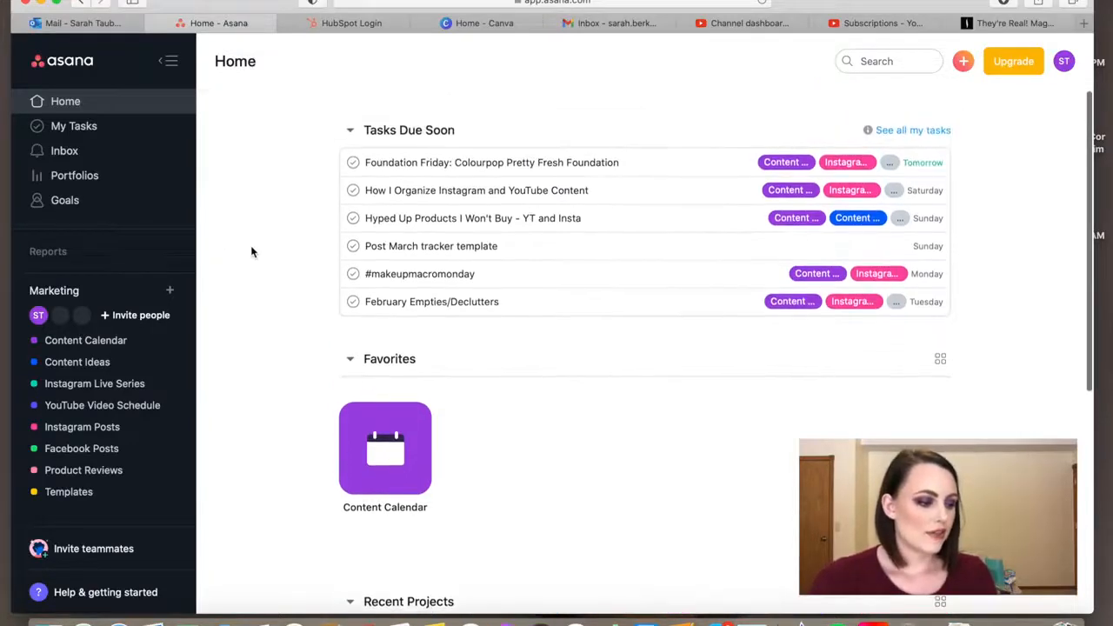
{"action": "left_click", "coordinate": [127, 343]}
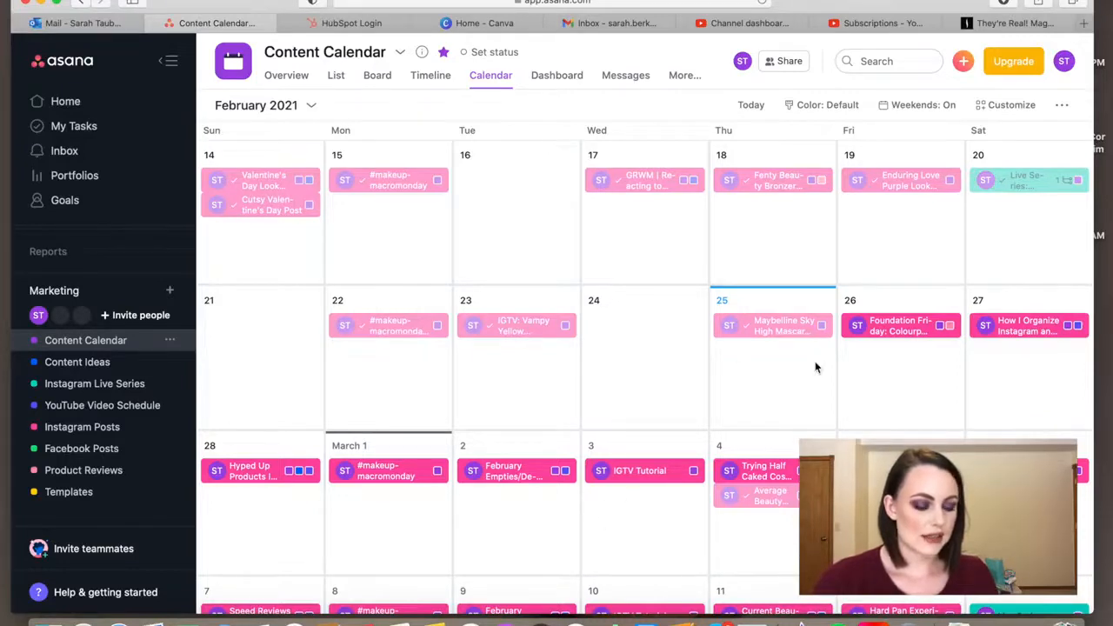
{"action": "scroll", "coordinate": [815, 361], "scroll_direction": "down", "scroll_amount": 3}
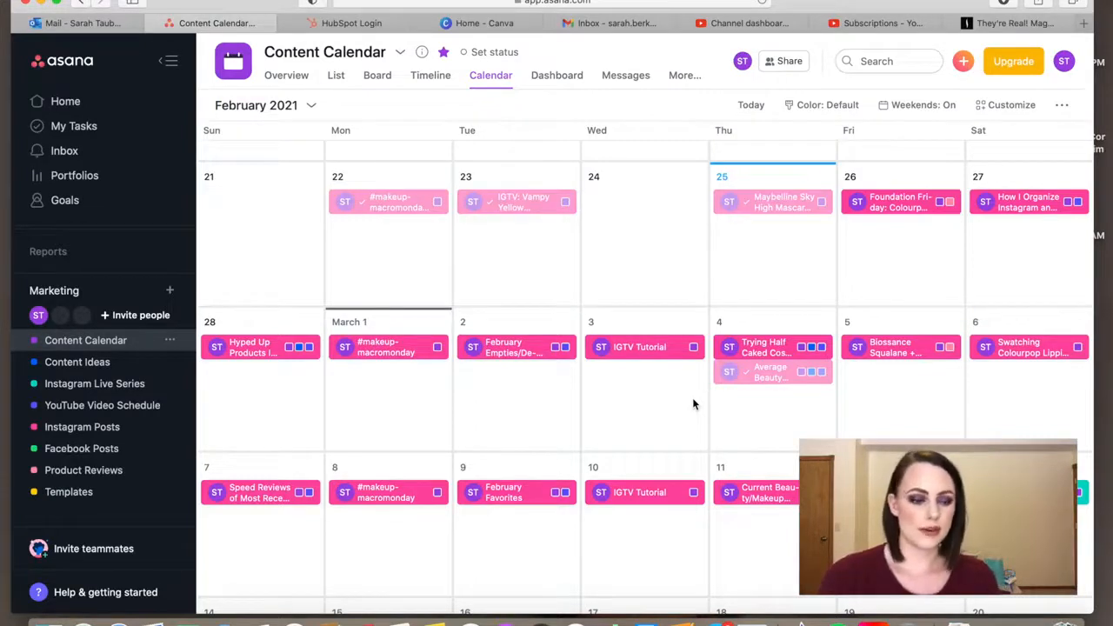
{"action": "scroll", "coordinate": [829, 292], "scroll_direction": "down", "scroll_amount": 1}
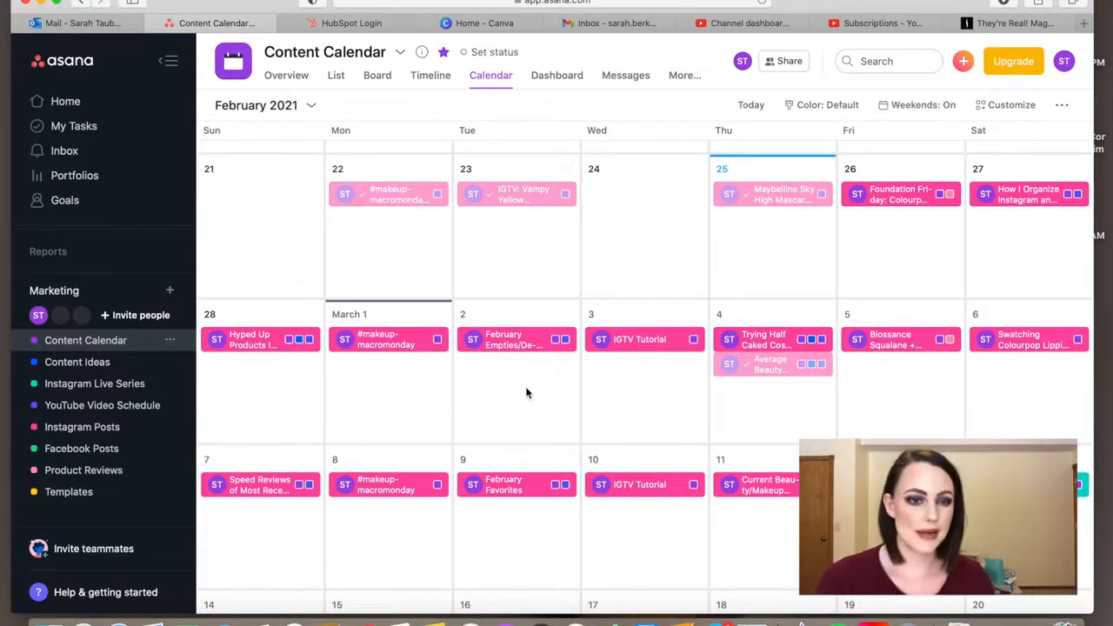
{"action": "scroll", "coordinate": [526, 393], "scroll_direction": "down", "scroll_amount": 1}
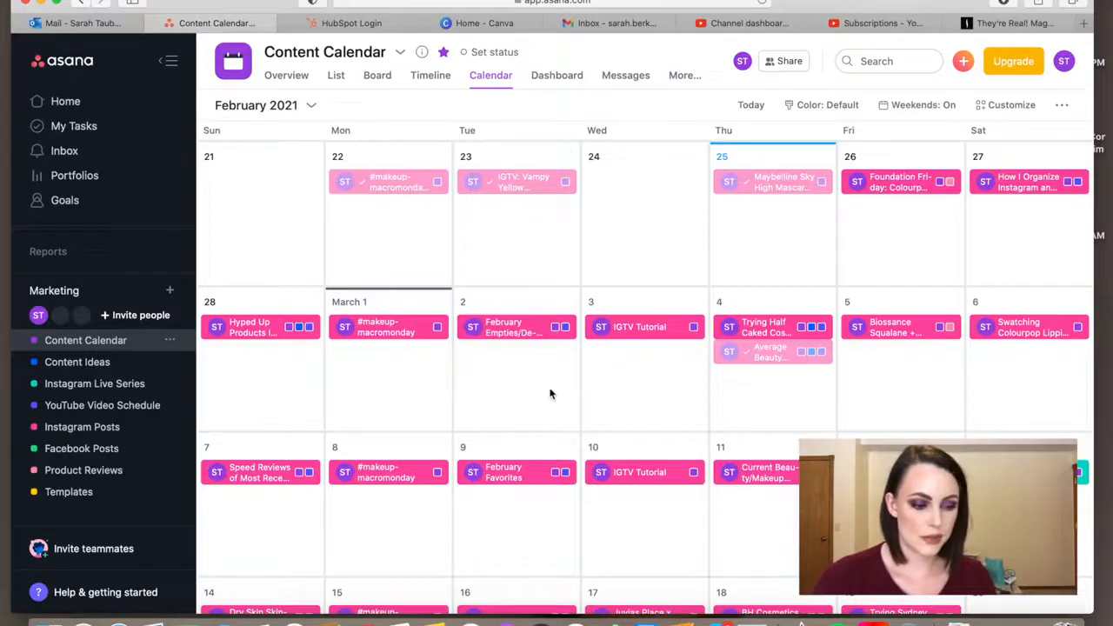
Open the "How I Organize Instagram and YouTube Content" task on February 27, read through its description notes, and close it
{"action": "left_click", "coordinate": [1017, 185]}
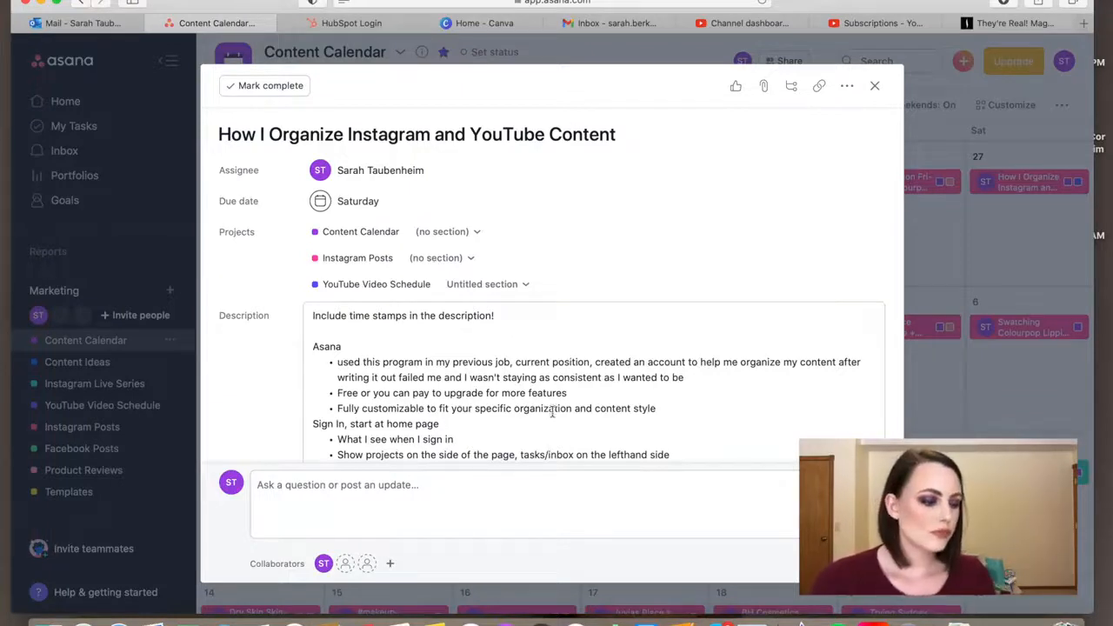
{"action": "scroll", "coordinate": [474, 411], "scroll_direction": "down", "scroll_amount": 1}
{"action": "scroll", "coordinate": [474, 411], "scroll_direction": "down", "scroll_amount": 2}
{"action": "scroll", "coordinate": [474, 413], "scroll_direction": "up", "scroll_amount": 3}
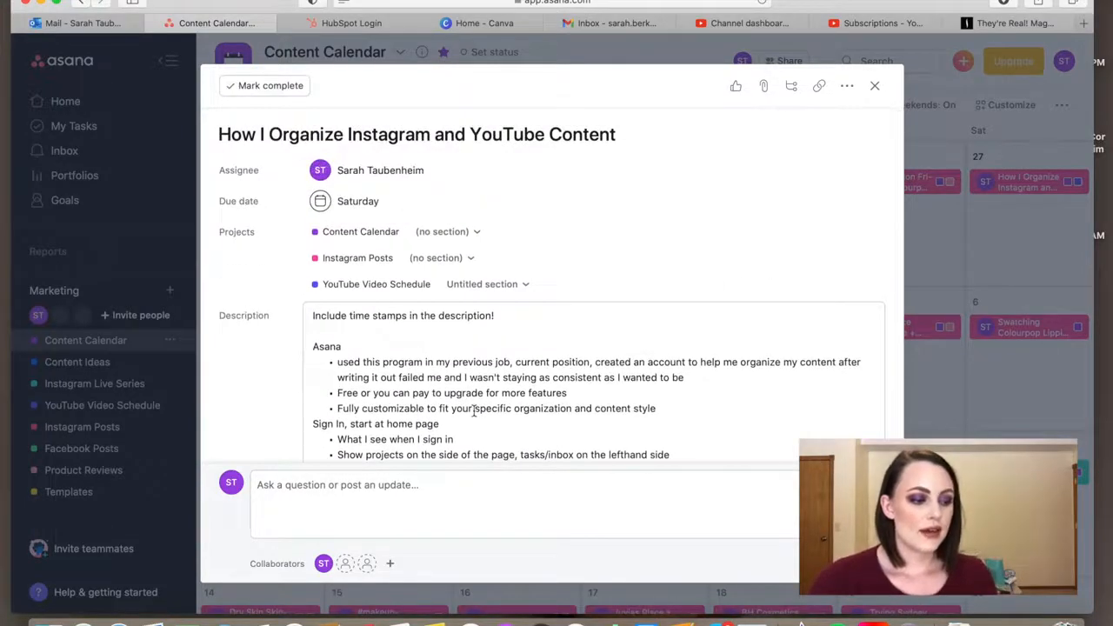
{"action": "scroll", "coordinate": [474, 413], "scroll_direction": "down", "scroll_amount": 10}
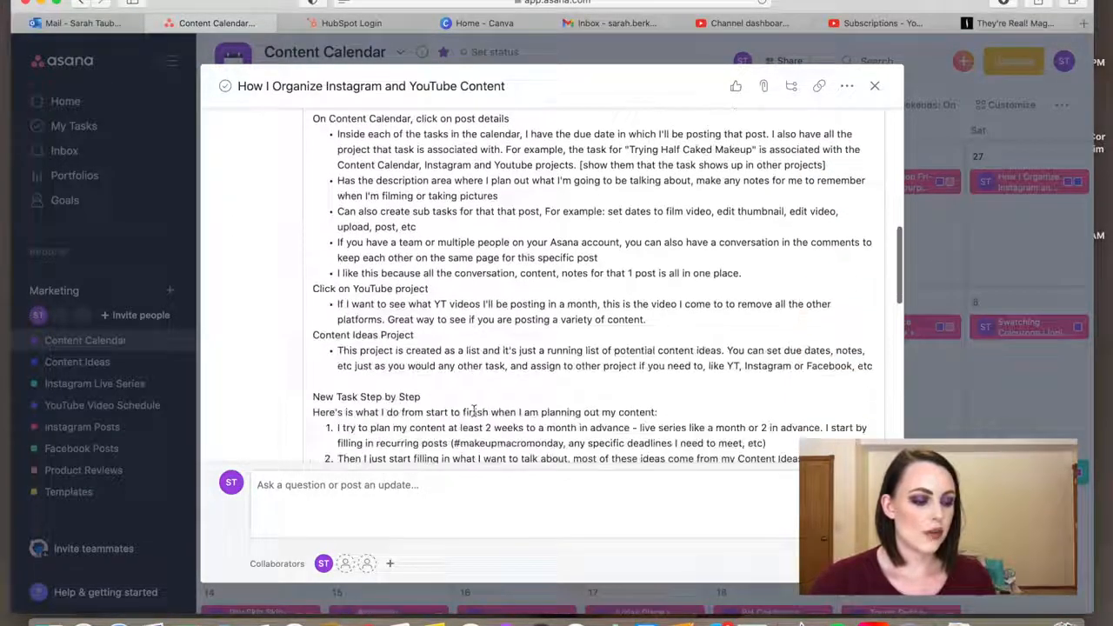
{"action": "scroll", "coordinate": [474, 411], "scroll_direction": "down", "scroll_amount": 6}
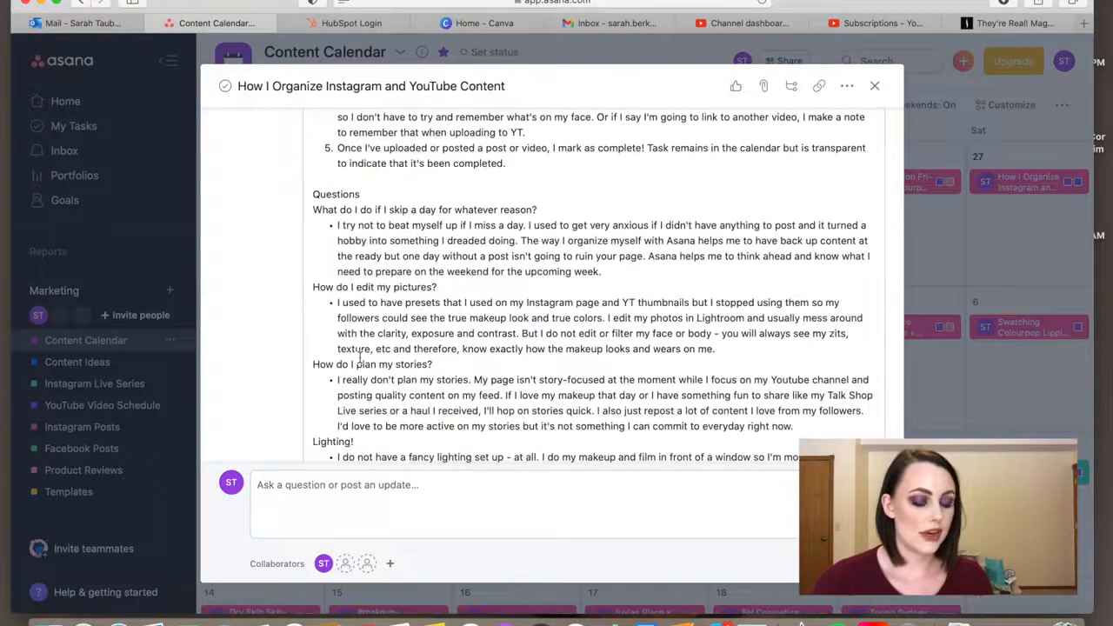
{"action": "scroll", "coordinate": [361, 356], "scroll_direction": "down", "scroll_amount": 4}
{"action": "scroll", "coordinate": [363, 358], "scroll_direction": "up", "scroll_amount": 15}
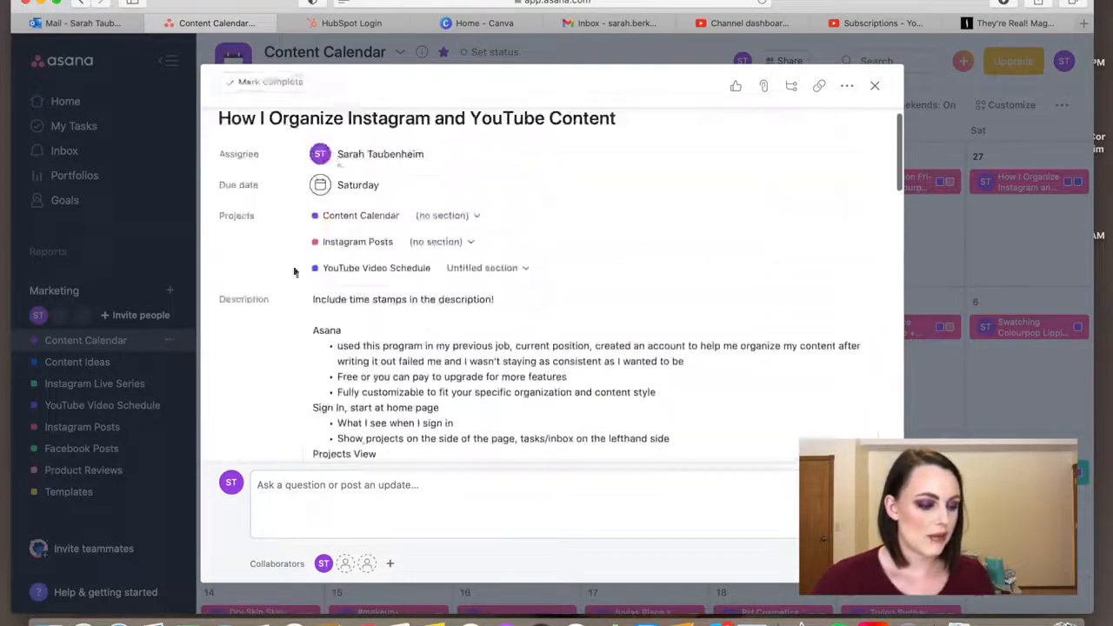
{"action": "scroll", "coordinate": [411, 310], "scroll_direction": "down", "scroll_amount": 3}
{"action": "scroll", "coordinate": [412, 309], "scroll_direction": "down", "scroll_amount": 3}
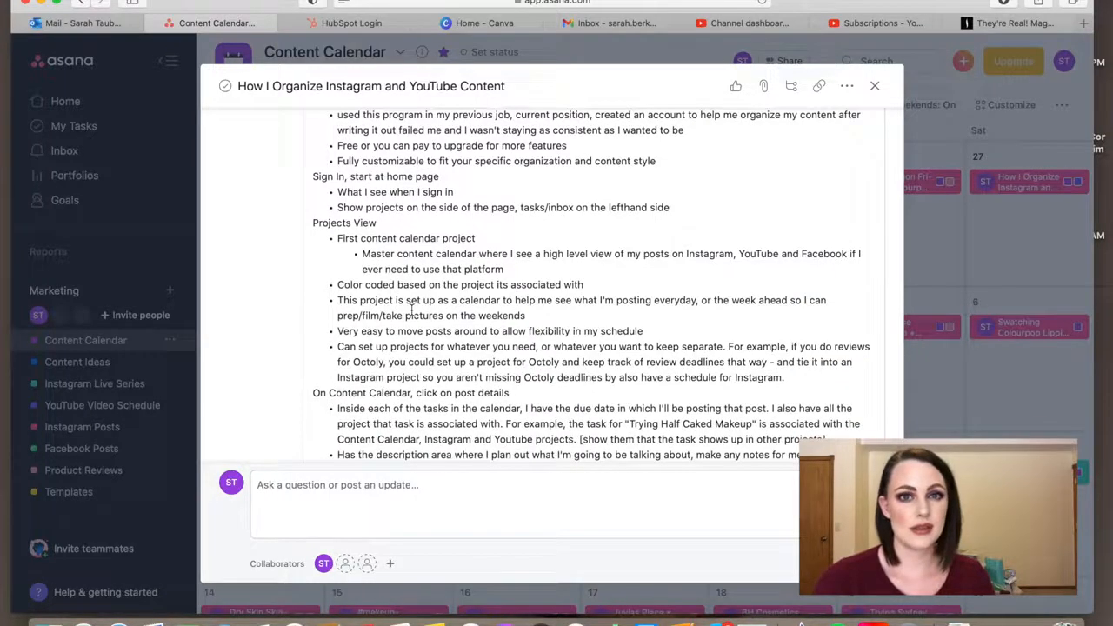
{"action": "scroll", "coordinate": [412, 310], "scroll_direction": "up", "scroll_amount": 1}
{"action": "scroll", "coordinate": [411, 310], "scroll_direction": "down", "scroll_amount": 2}
{"action": "scroll", "coordinate": [411, 310], "scroll_direction": "down", "scroll_amount": 1}
{"action": "scroll", "coordinate": [411, 309], "scroll_direction": "down", "scroll_amount": 1}
{"action": "scroll", "coordinate": [411, 310], "scroll_direction": "up", "scroll_amount": 10}
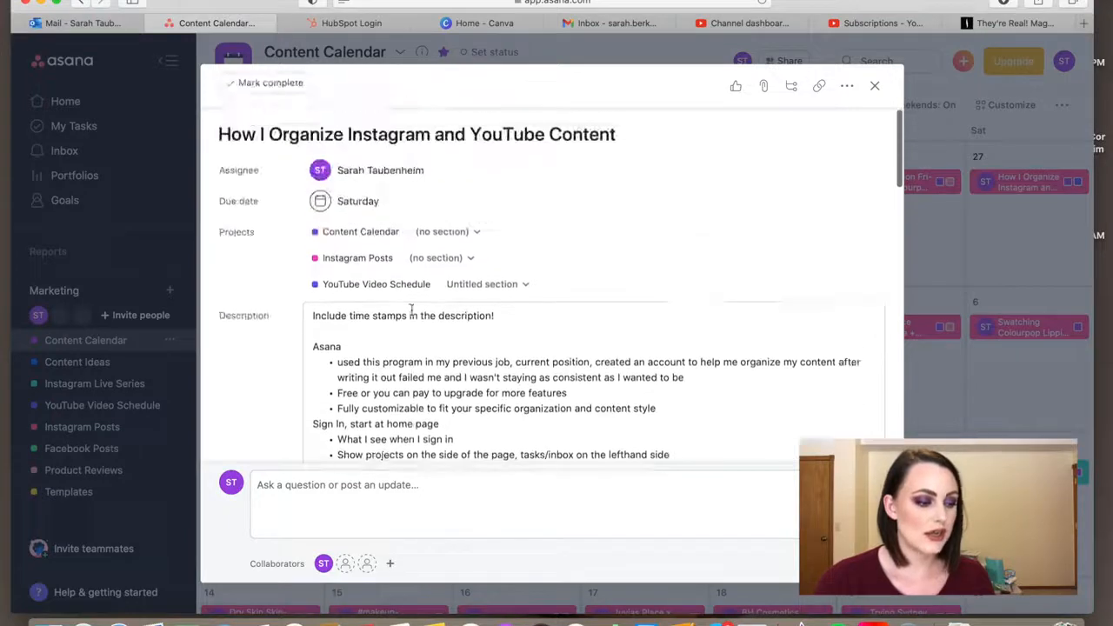
{"action": "left_click", "coordinate": [874, 85]}
Open the "Trying Half Caked Cosmetics Products" task on March 4 and review its due date, associated projects and description
{"action": "left_click", "coordinate": [765, 326]}
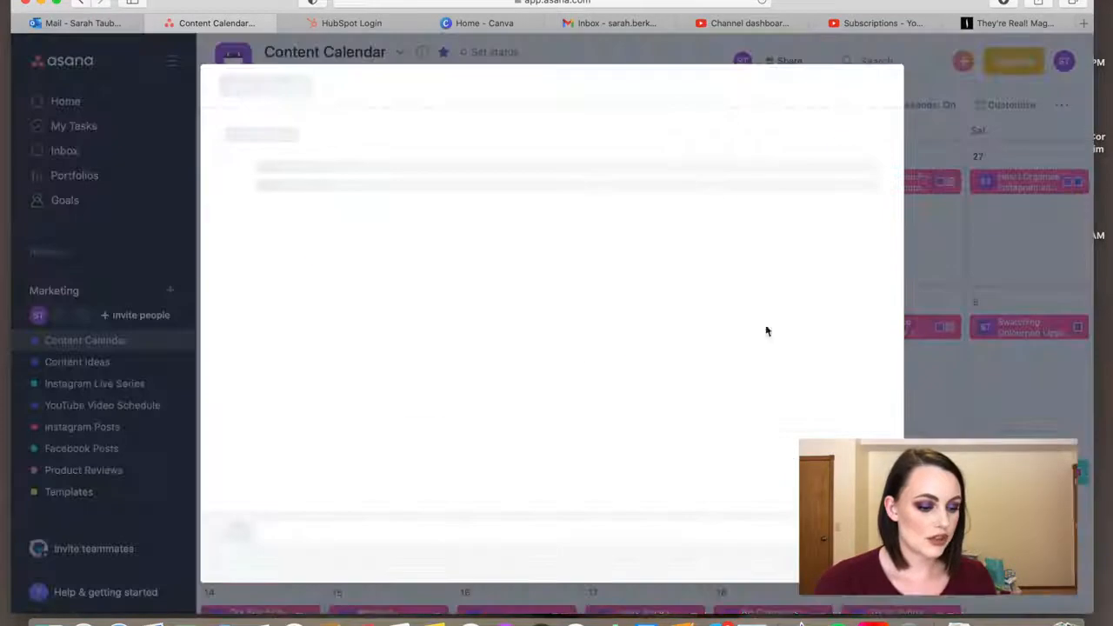
{"action": "scroll", "coordinate": [348, 278], "scroll_direction": "down", "scroll_amount": 5}
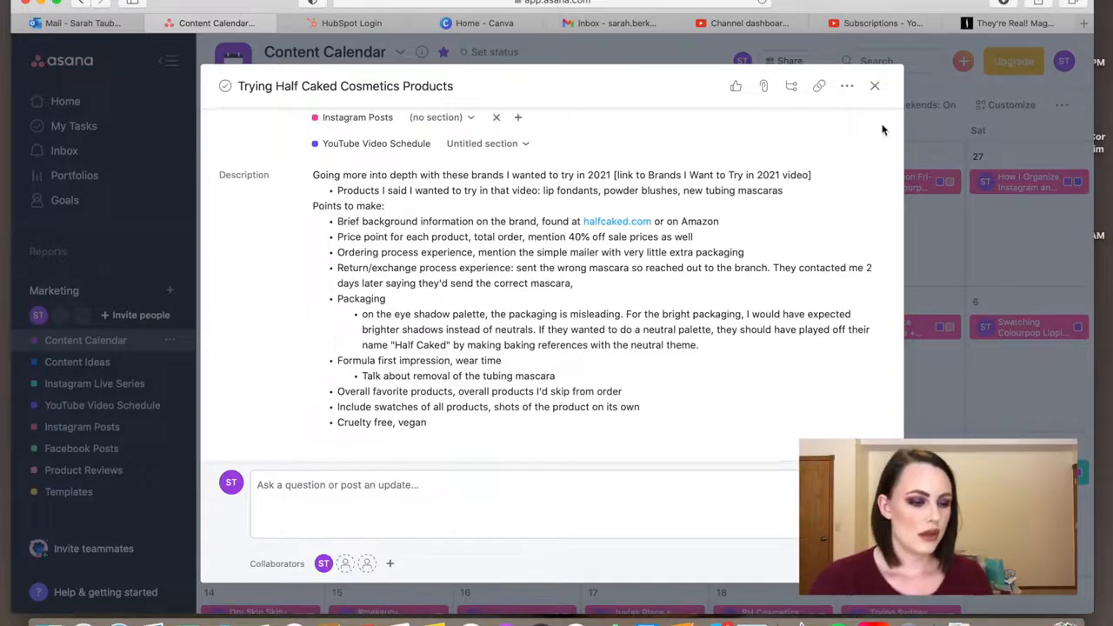
{"action": "scroll", "coordinate": [604, 269], "scroll_direction": "up", "scroll_amount": 3}
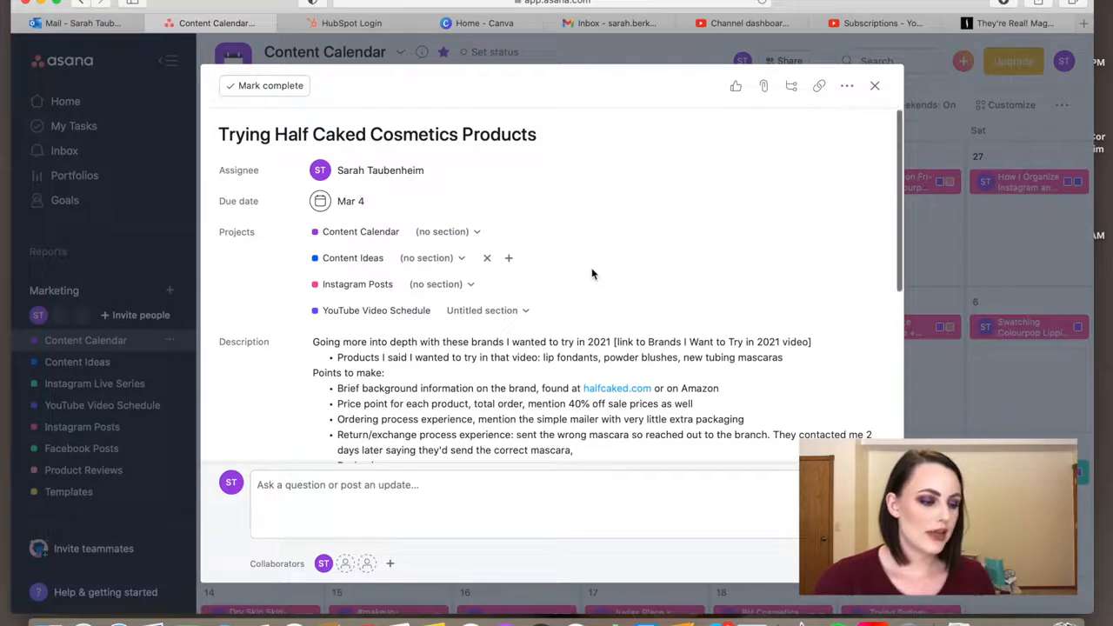
{"action": "scroll", "coordinate": [600, 275], "scroll_direction": "down", "scroll_amount": 1}
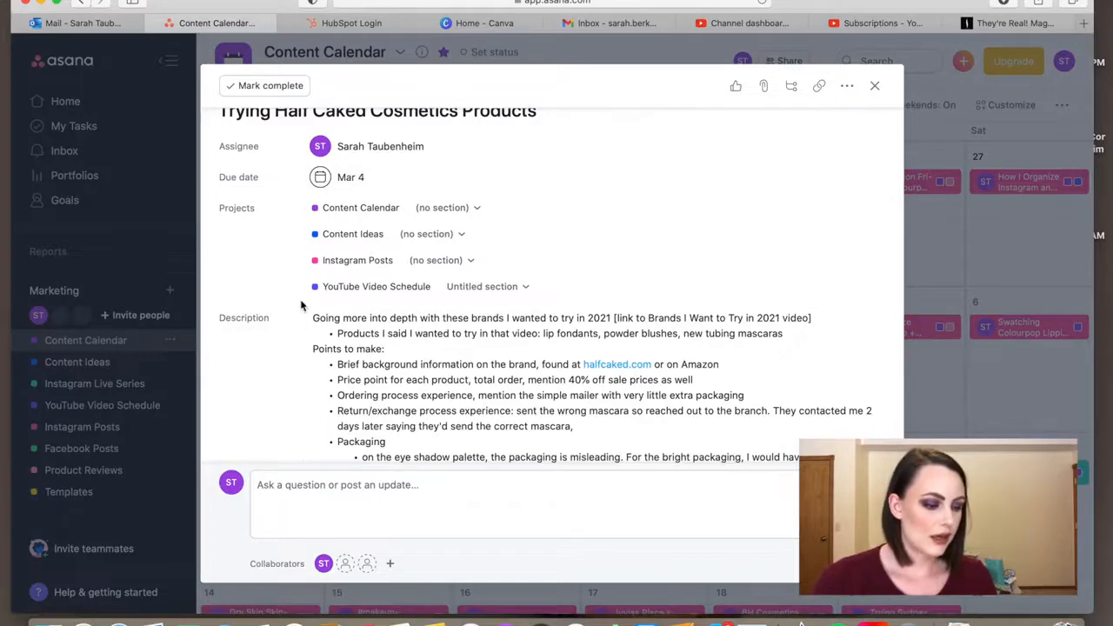
{"action": "scroll", "coordinate": [309, 295], "scroll_direction": "up", "scroll_amount": 1}
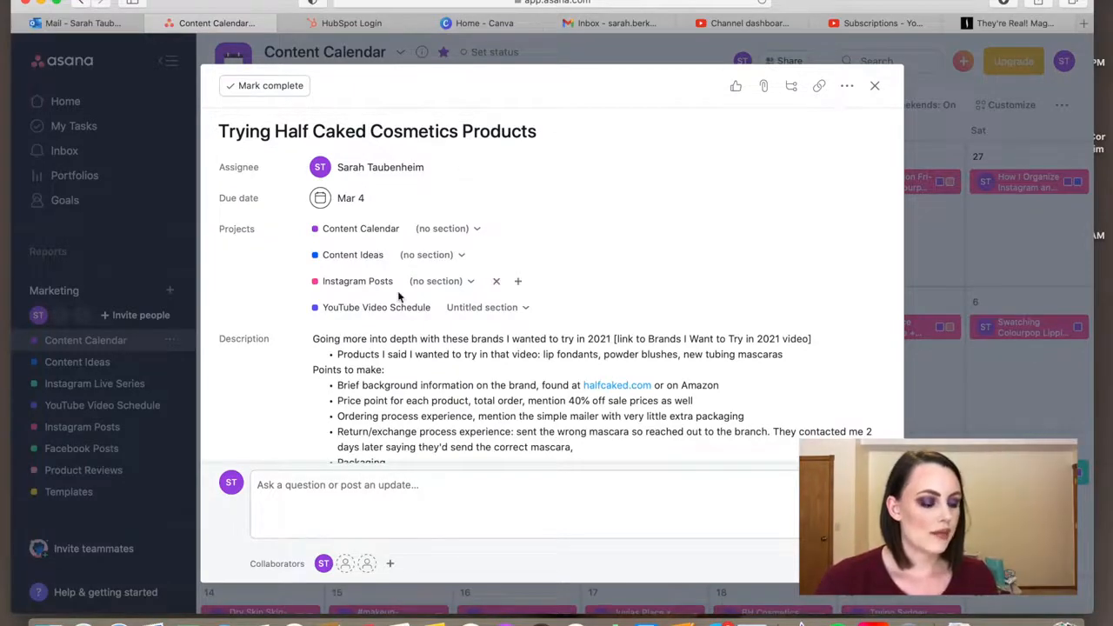
{"action": "scroll", "coordinate": [399, 298], "scroll_direction": "down", "scroll_amount": 5}
{"action": "scroll", "coordinate": [399, 297], "scroll_direction": "up", "scroll_amount": 5}
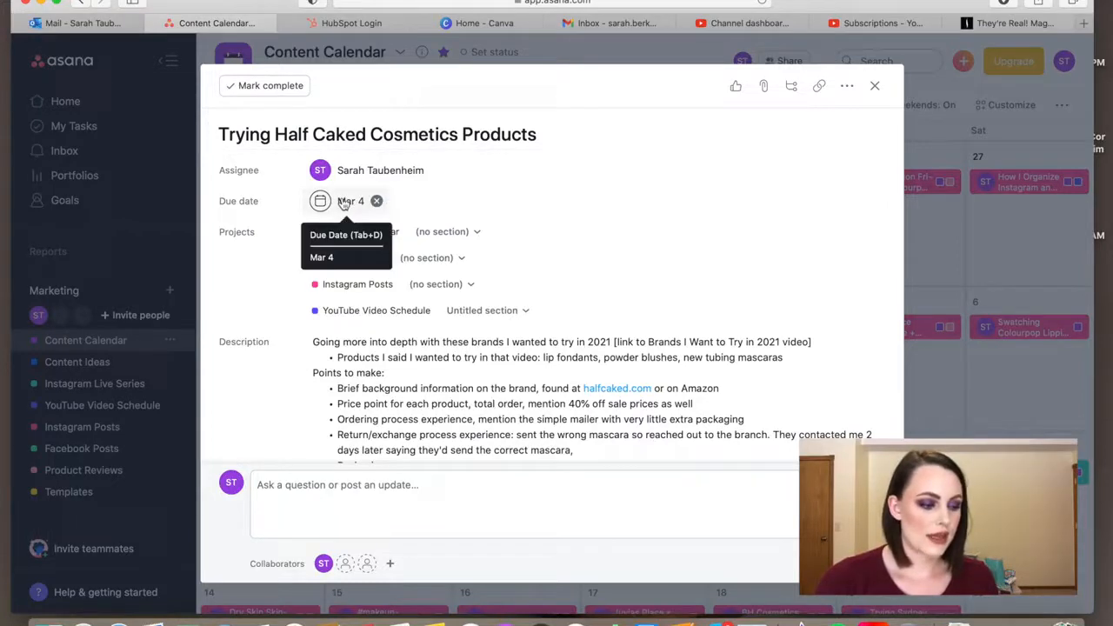
{"action": "scroll", "coordinate": [470, 284], "scroll_direction": "down", "scroll_amount": 6}
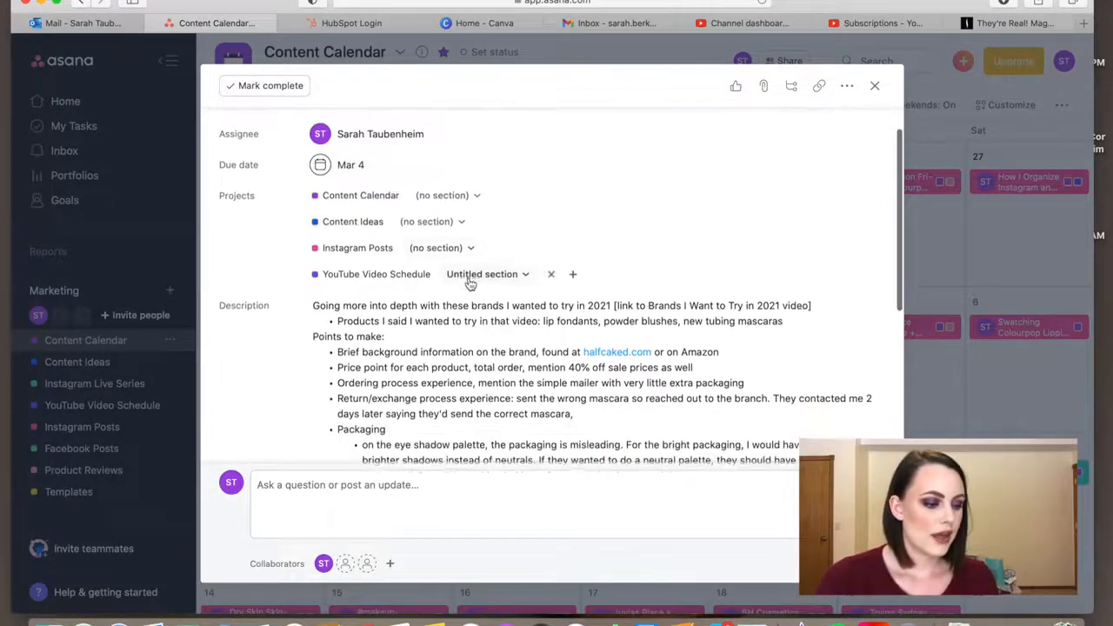
Add the subtasks "Film video", "Edit video", "Upload to YT", "Fill out the description box" and "Create Insta post" to the Half Caked task
{"action": "scroll", "coordinate": [469, 284], "scroll_direction": "down", "scroll_amount": 1}
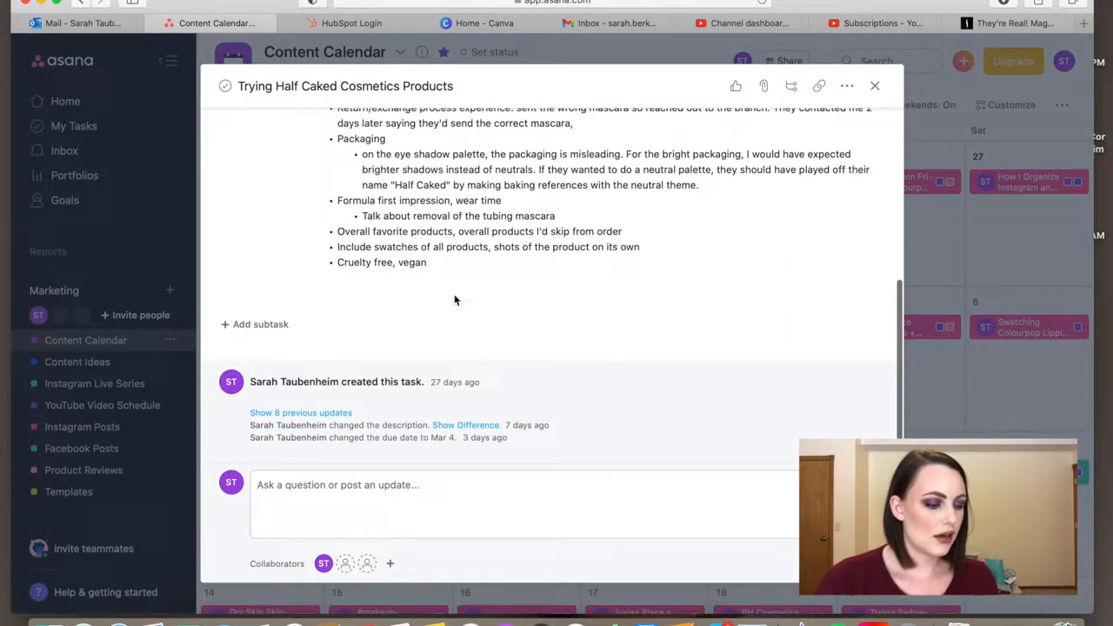
{"action": "left_click", "coordinate": [260, 324]}
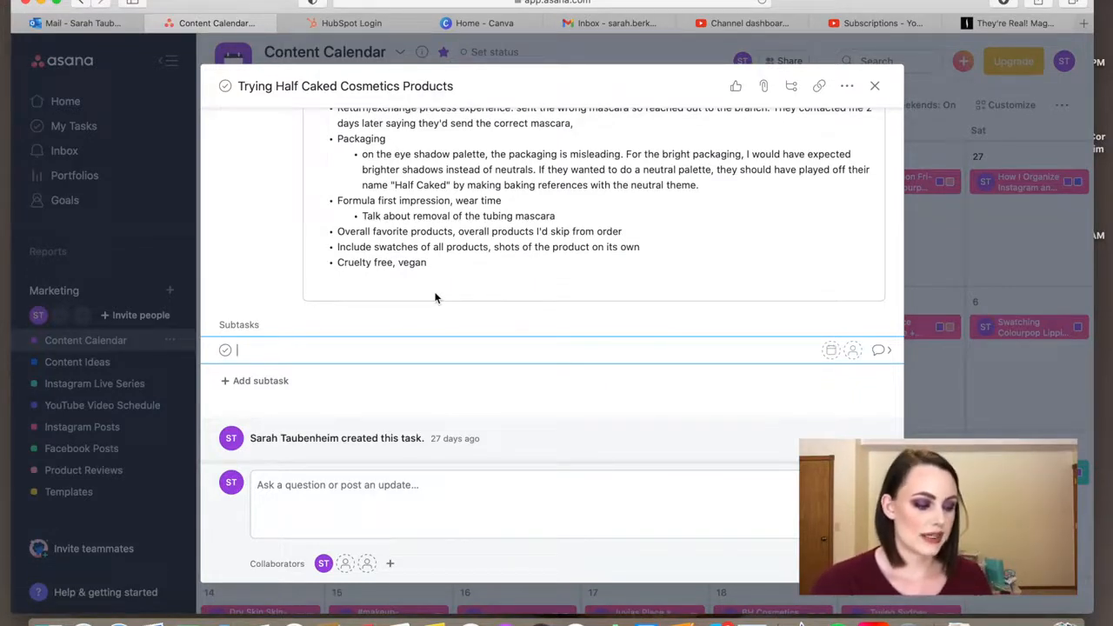
{"action": "type", "text": "Film video"}
{"action": "key", "text": "Return"}
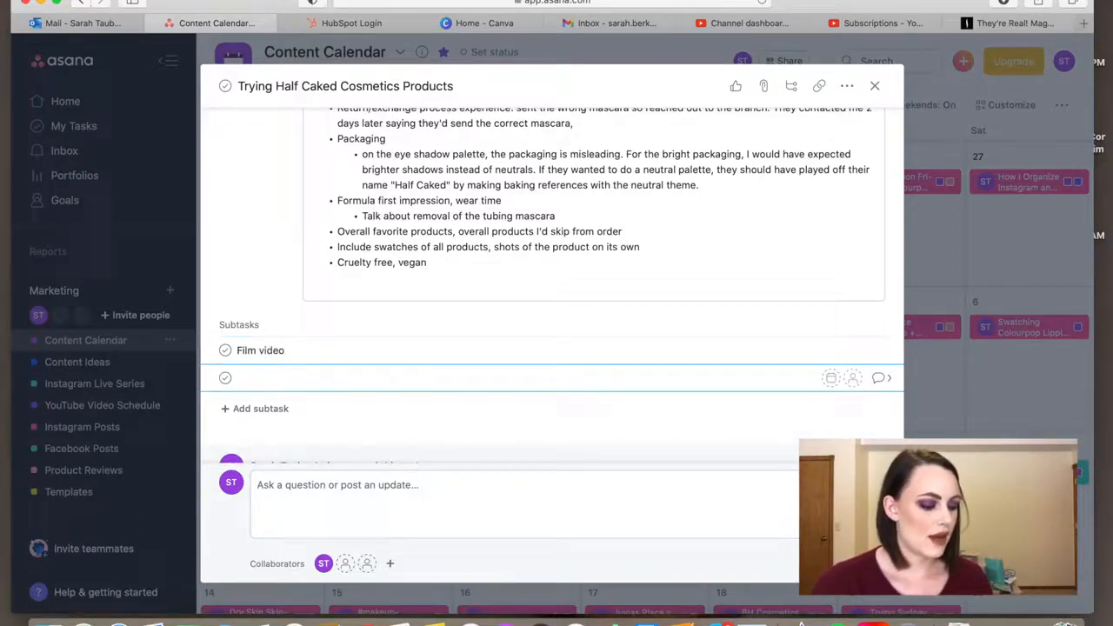
{"action": "key", "text": "Return"}
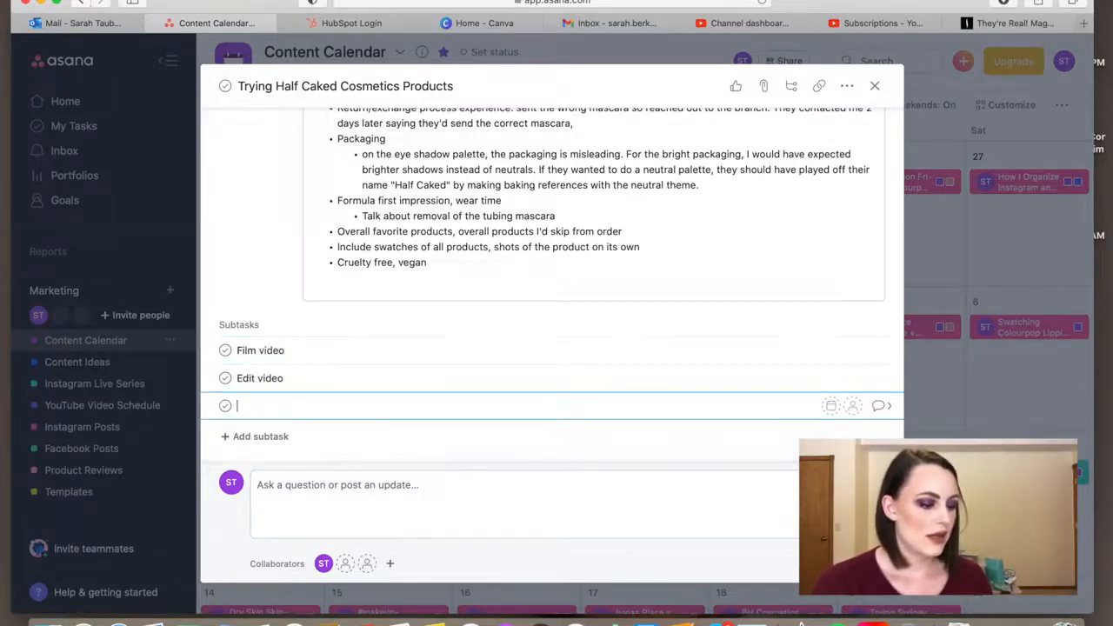
{"action": "type", "text": "Upload to YT"}
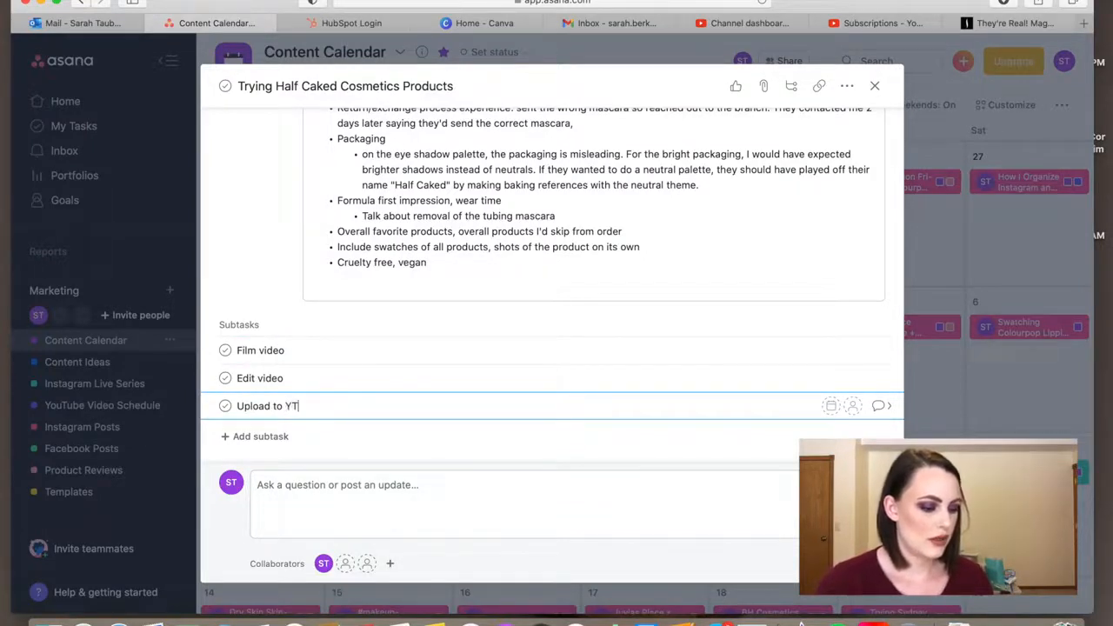
{"action": "key", "text": "Return"}
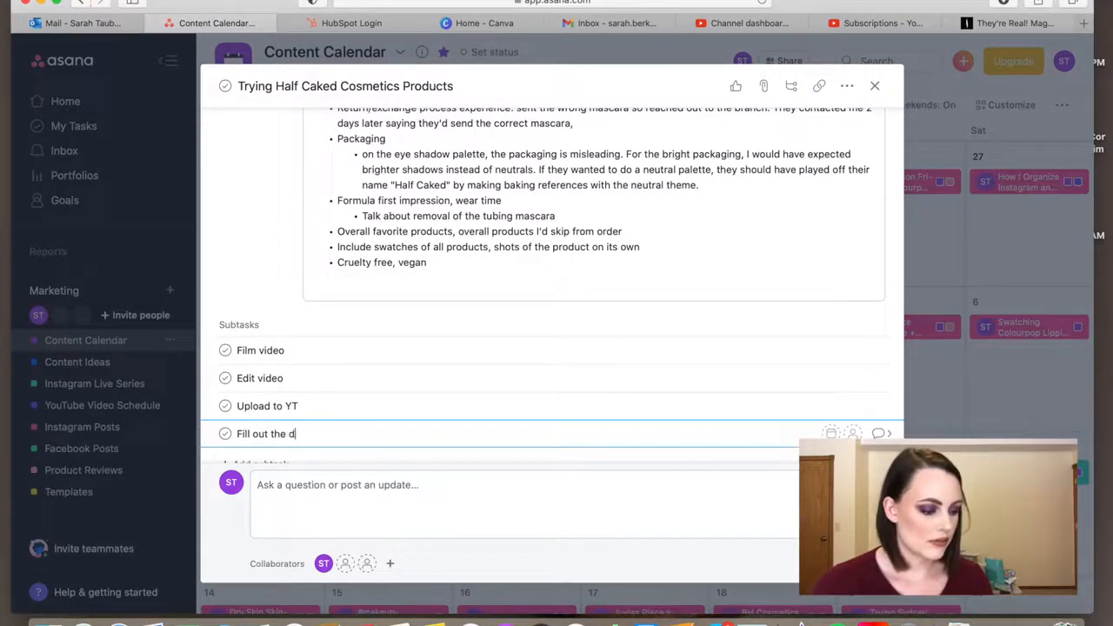
{"action": "type", "text": "Fill out the description box"}
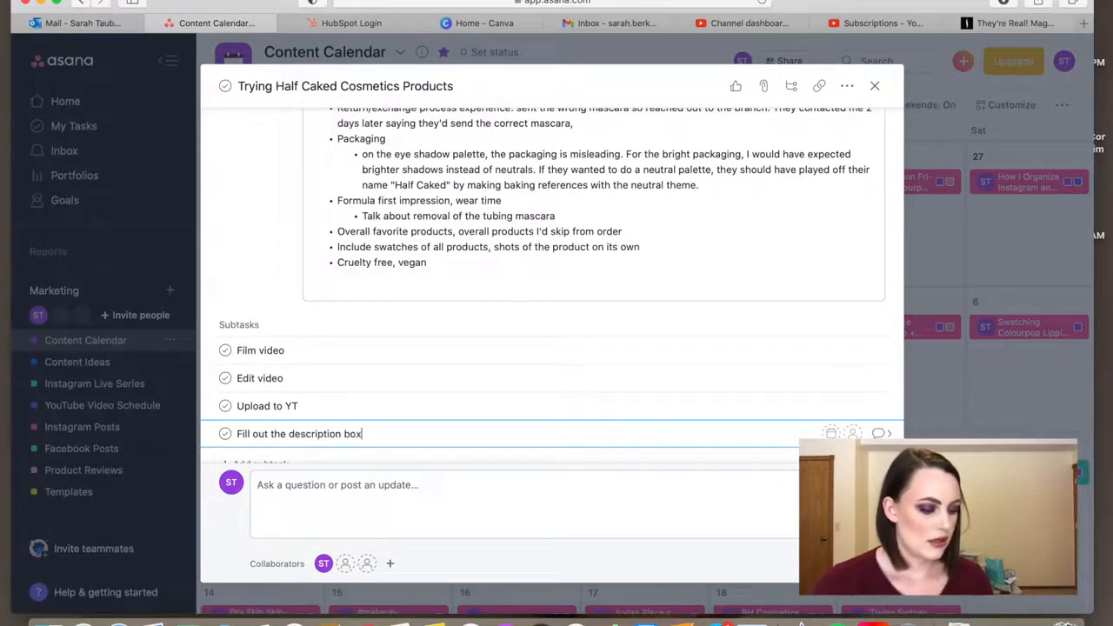
{"action": "key", "text": "Return"}
{"action": "type", "text": "Create Insta post"}
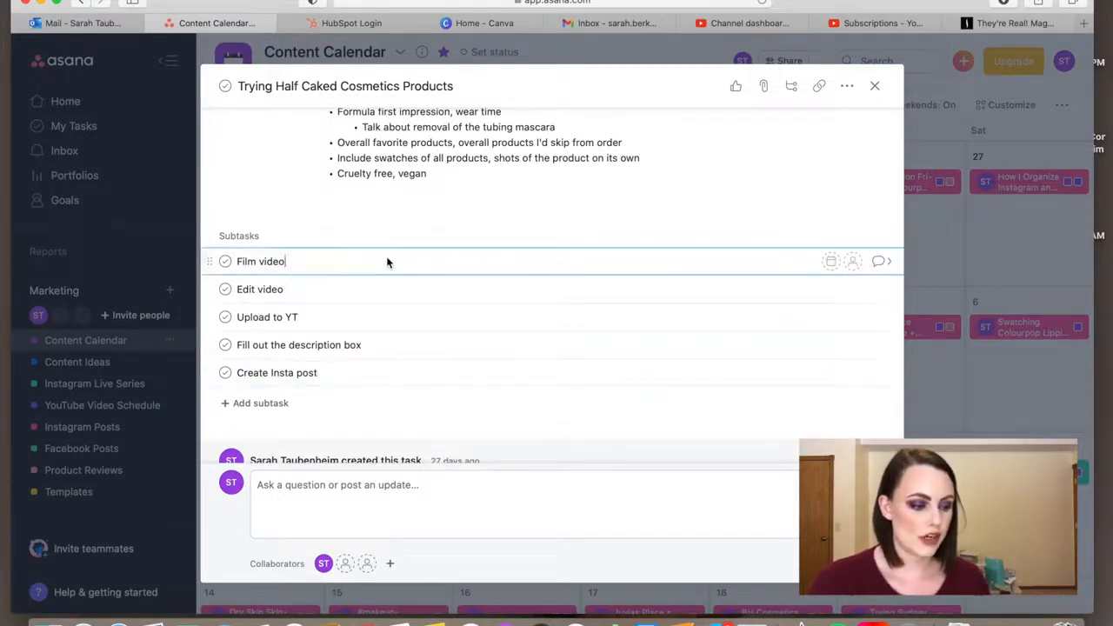
Set the "Film video" subtask's due date to 02/27/21 and assign it to the account owner
{"action": "left_click", "coordinate": [830, 263]}
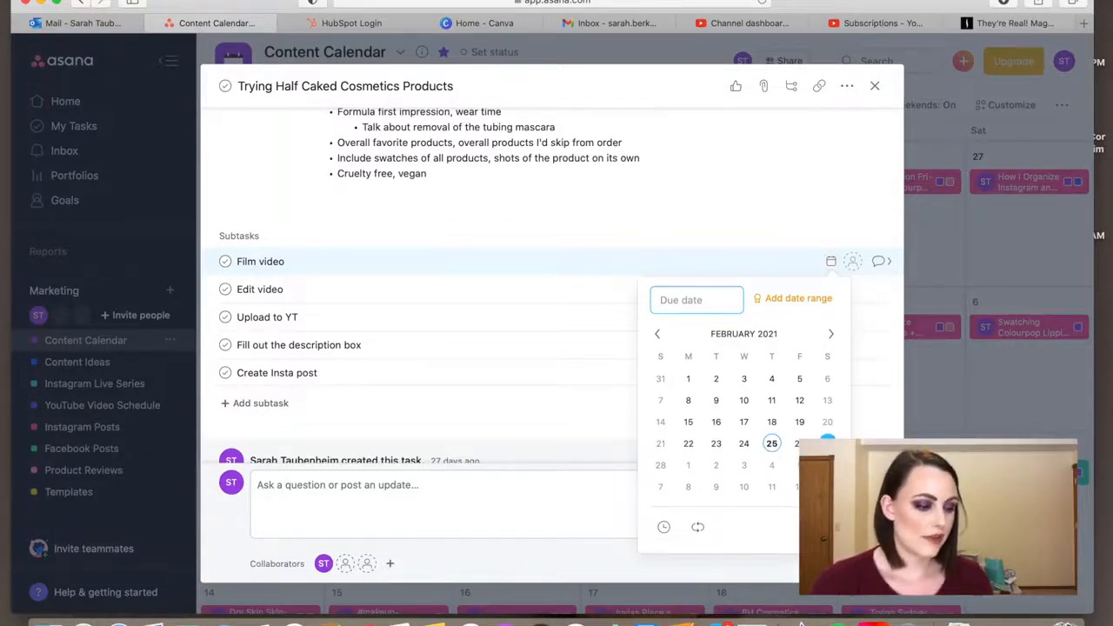
{"action": "left_click", "coordinate": [827, 443]}
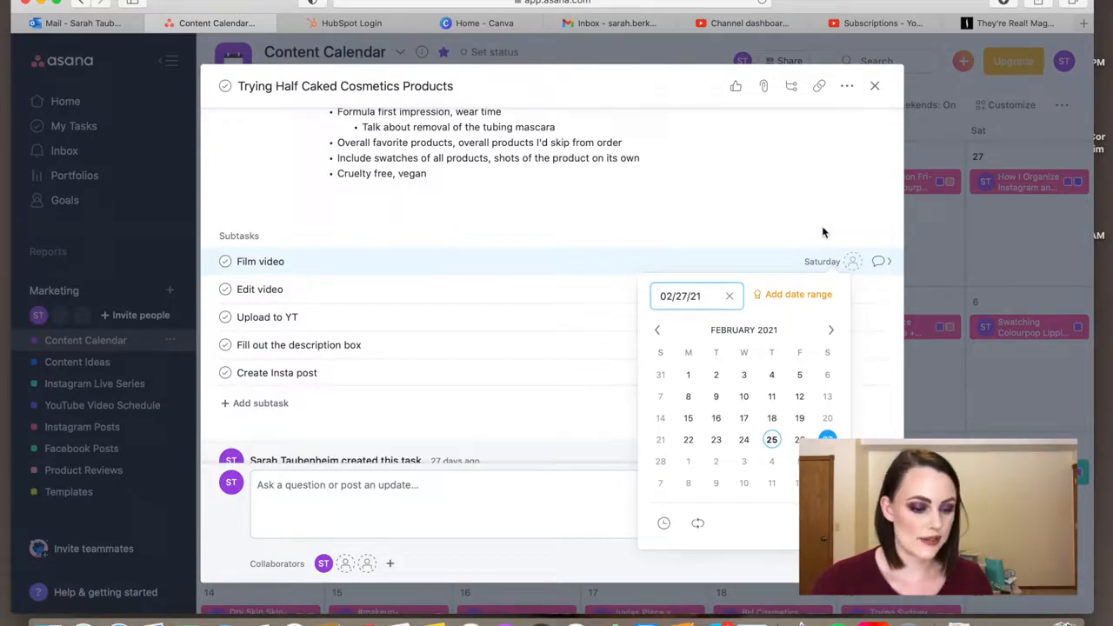
{"action": "left_click", "coordinate": [852, 260]}
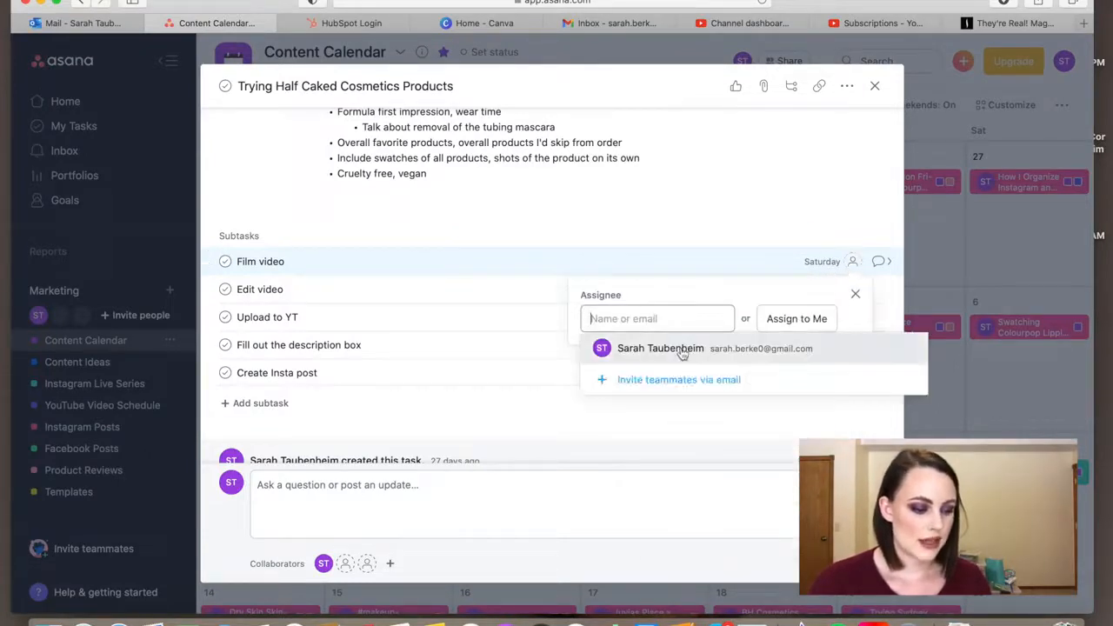
{"action": "left_click", "coordinate": [683, 349]}
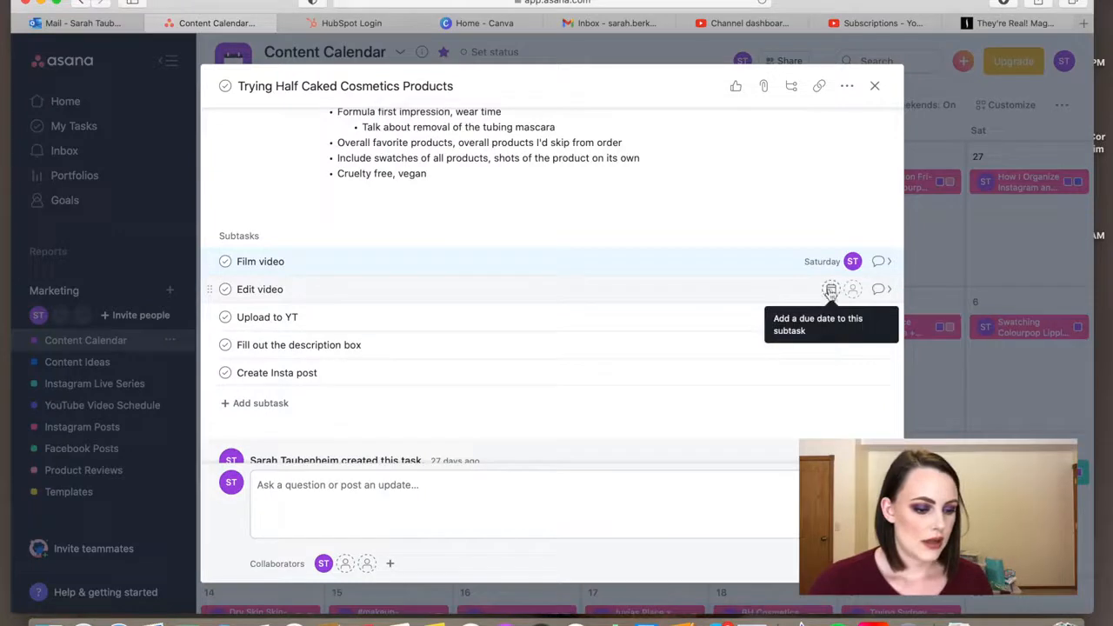
Set the "Edit video" subtask's due date to 02/28/21 and assign it to the account owner
{"action": "left_click", "coordinate": [830, 290]}
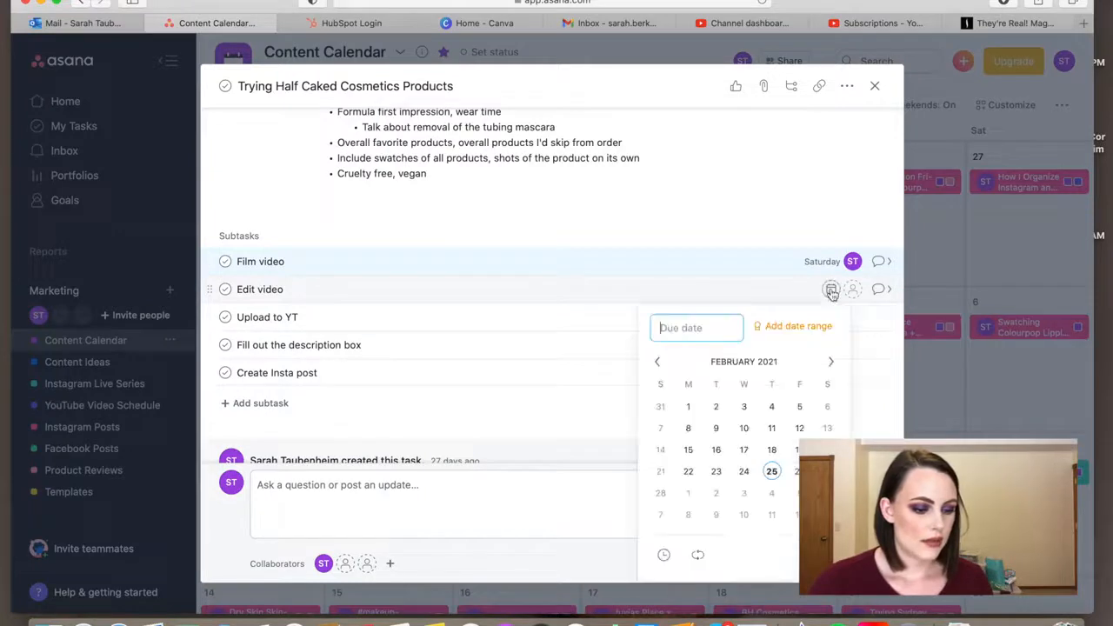
{"action": "left_click", "coordinate": [662, 493]}
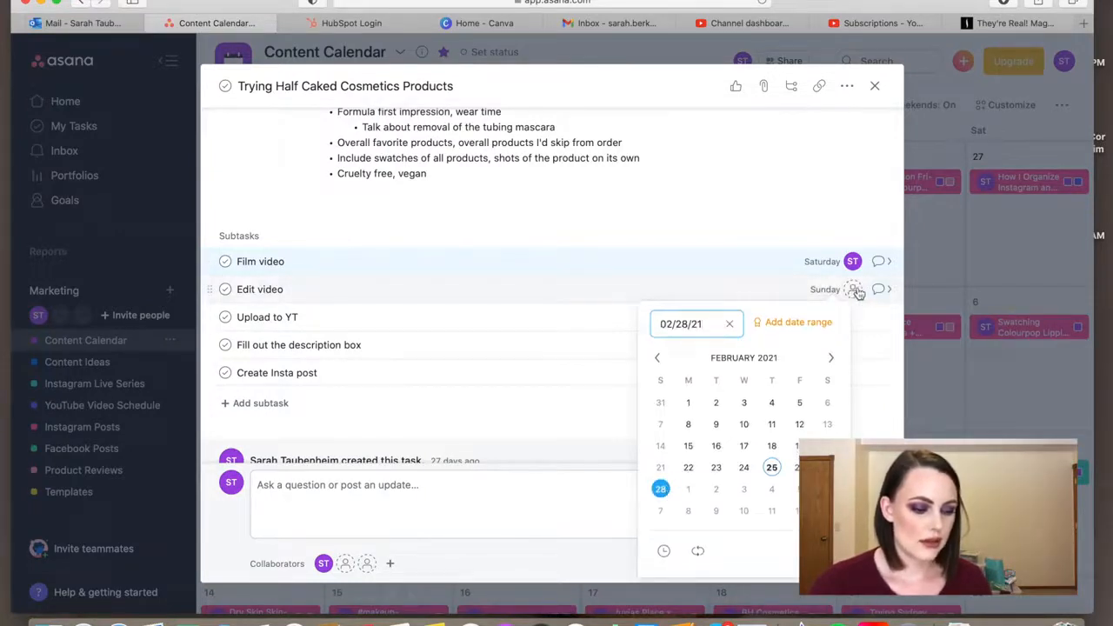
{"action": "left_click", "coordinate": [856, 293]}
{"action": "left_click", "coordinate": [780, 350]}
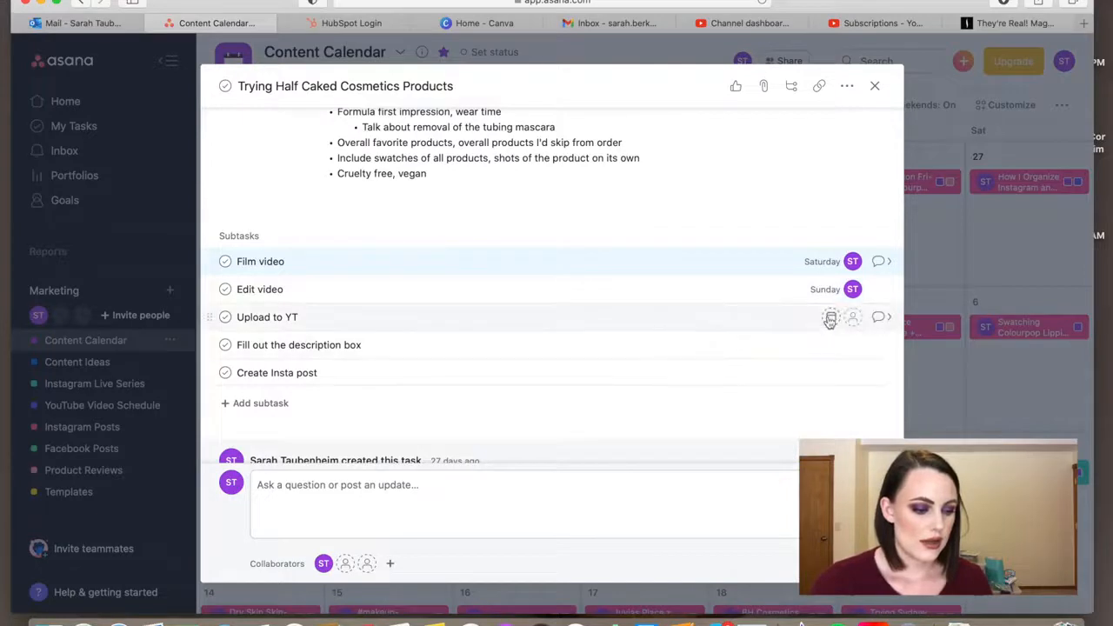
Set the "Upload to YT" subtask's due date to March 2, 2021 and assign it to the account owner
{"action": "left_click", "coordinate": [830, 318]}
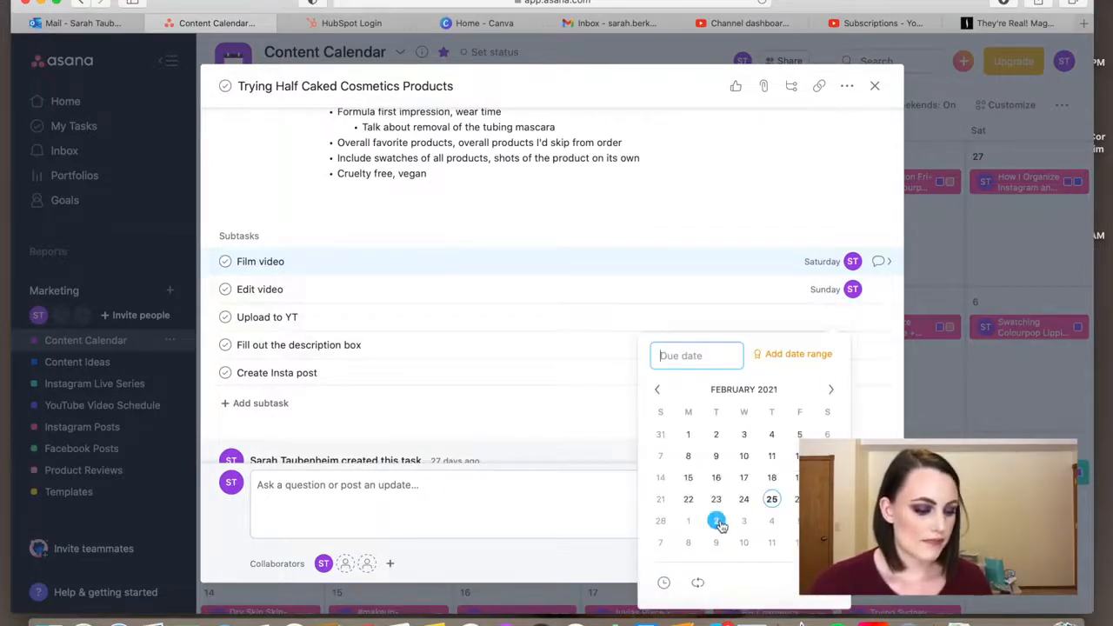
{"action": "left_click", "coordinate": [718, 522]}
{"action": "left_click", "coordinate": [852, 317]}
{"action": "left_click", "coordinate": [796, 374]}
Set the "Fill out the description box" subtask's due date to 03/02/21 and assign it to the account owner
{"action": "left_click", "coordinate": [830, 345]}
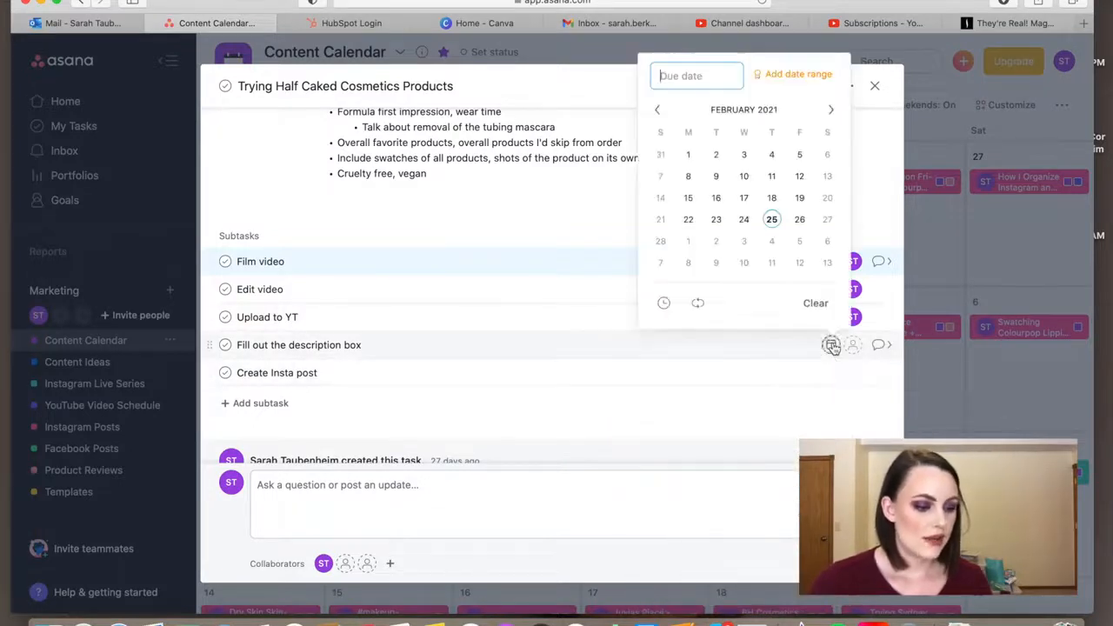
{"action": "left_click", "coordinate": [715, 241]}
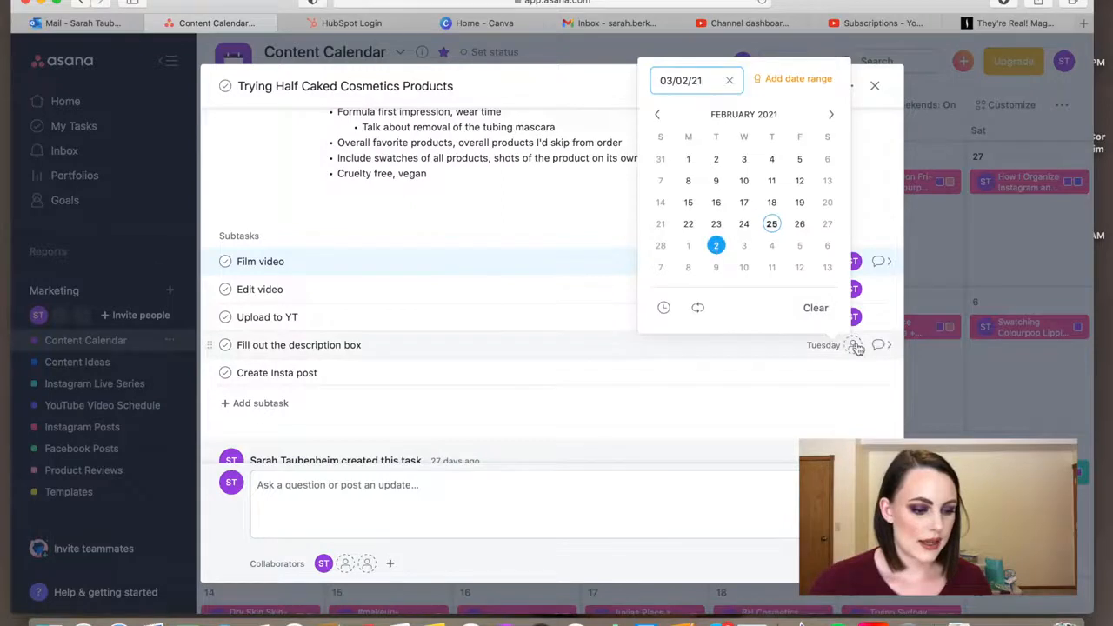
{"action": "left_click", "coordinate": [855, 345]}
{"action": "left_click", "coordinate": [678, 441]}
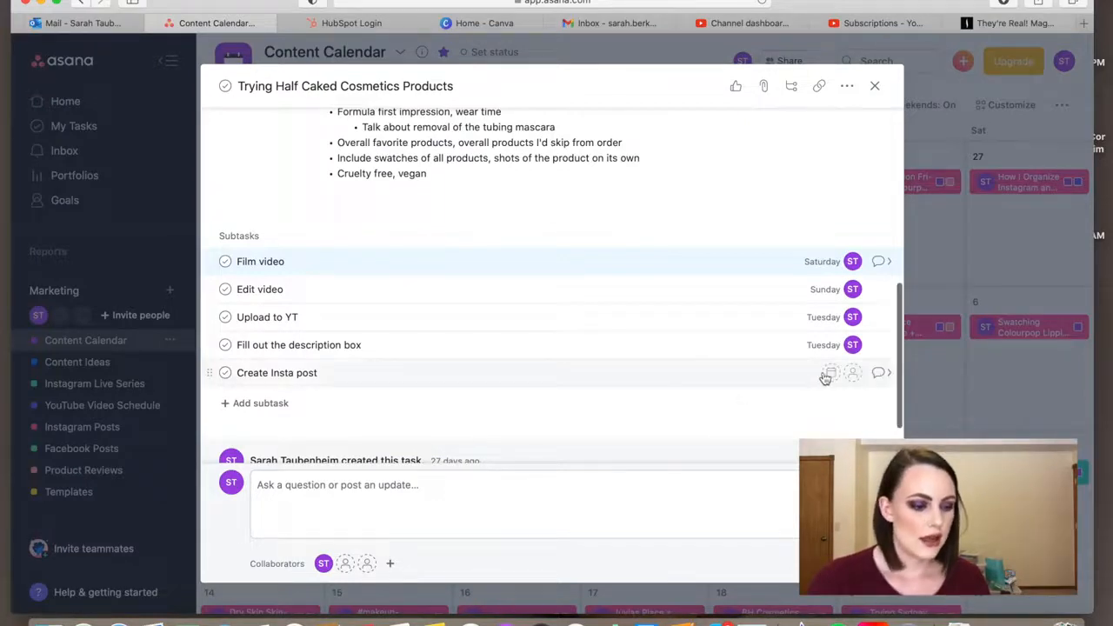
Set the "Create Insta post" subtask's due date to 03/03/21 and assign it to the account owner
{"action": "left_click", "coordinate": [830, 374]}
{"action": "left_click", "coordinate": [743, 273]}
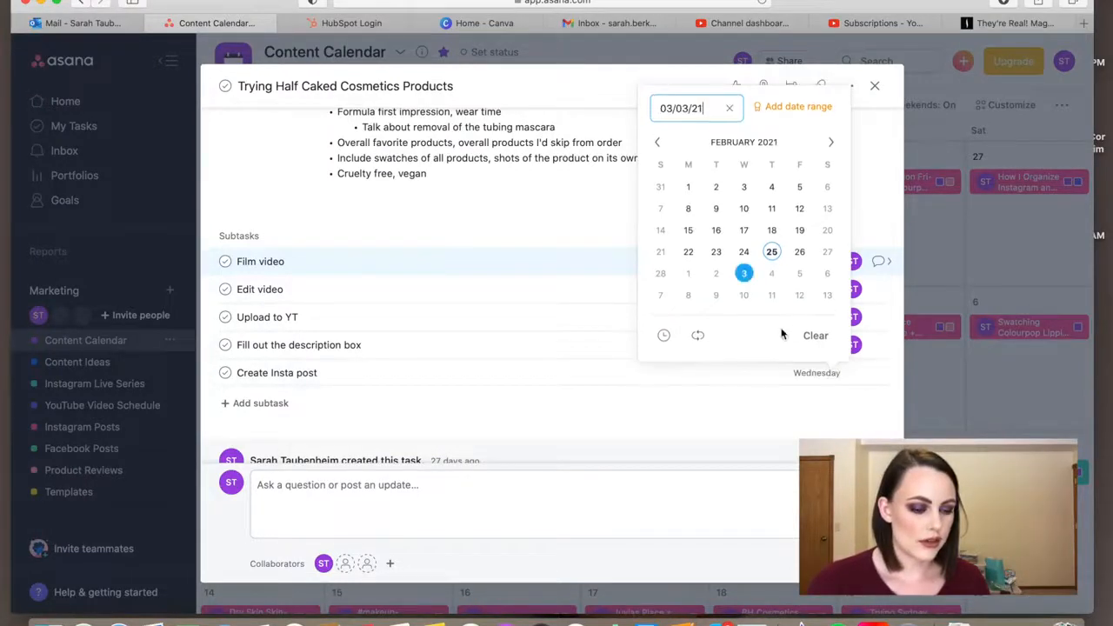
{"action": "left_click", "coordinate": [841, 374]}
{"action": "left_click", "coordinate": [795, 427]}
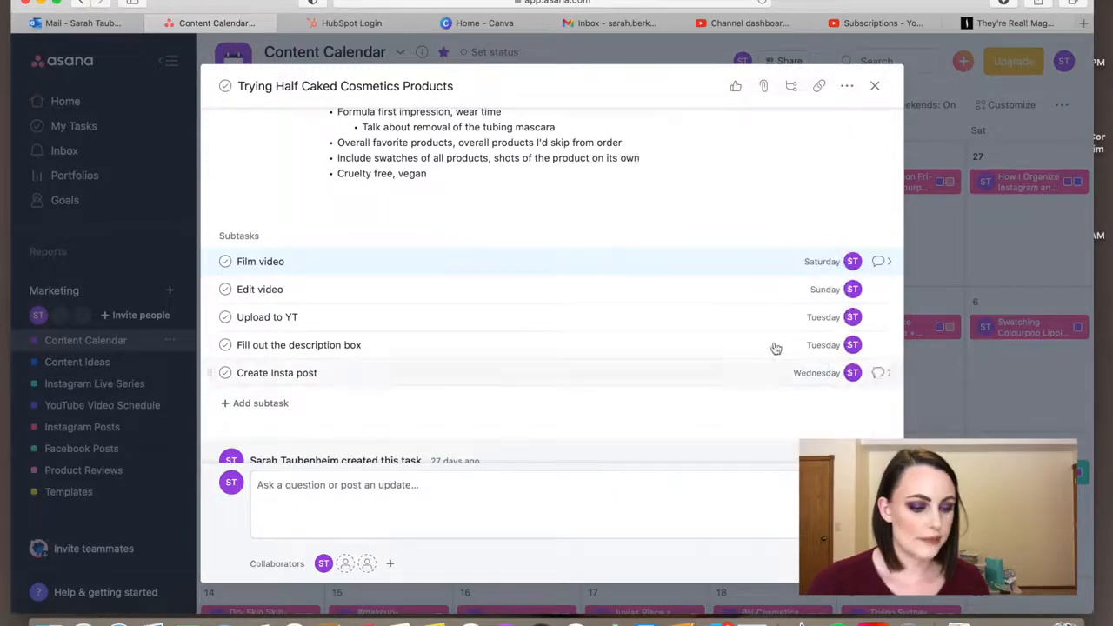
Review the Half Caked task's subtasks, projects and description from end to end, and close the task
{"action": "scroll", "coordinate": [763, 231], "scroll_direction": "up", "scroll_amount": 2}
{"action": "scroll", "coordinate": [762, 231], "scroll_direction": "down", "scroll_amount": 3}
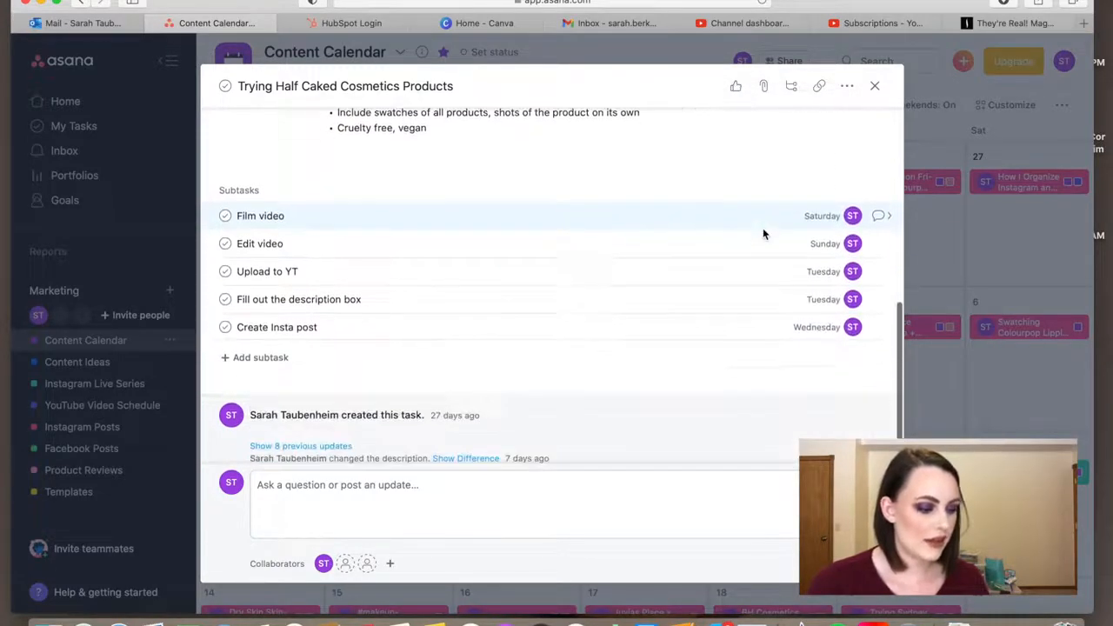
{"action": "scroll", "coordinate": [762, 228], "scroll_direction": "up", "scroll_amount": 5}
{"action": "scroll", "coordinate": [763, 227], "scroll_direction": "down", "scroll_amount": 5}
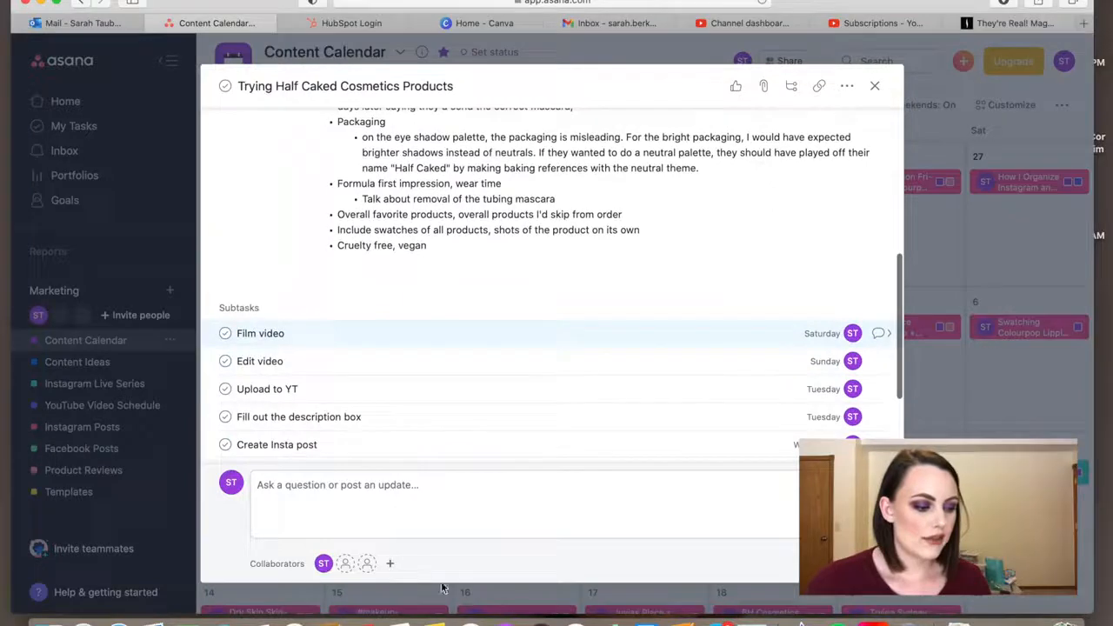
{"action": "scroll", "coordinate": [450, 391], "scroll_direction": "down", "scroll_amount": 1}
{"action": "scroll", "coordinate": [450, 393], "scroll_direction": "up", "scroll_amount": 3}
{"action": "scroll", "coordinate": [450, 394], "scroll_direction": "up", "scroll_amount": 4}
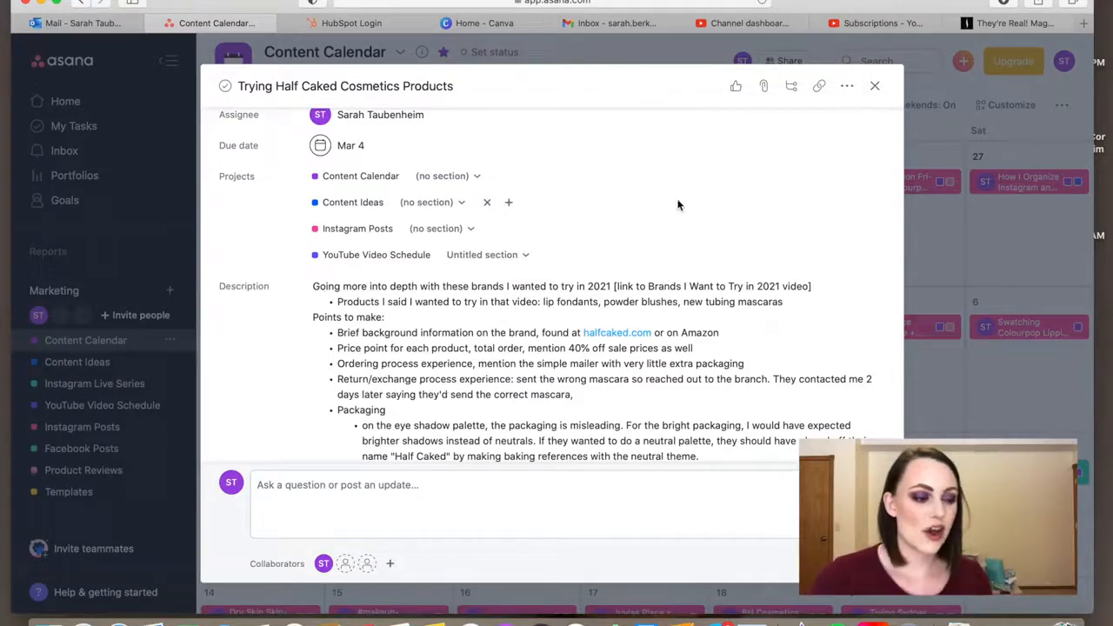
{"action": "scroll", "coordinate": [678, 205], "scroll_direction": "up", "scroll_amount": 2}
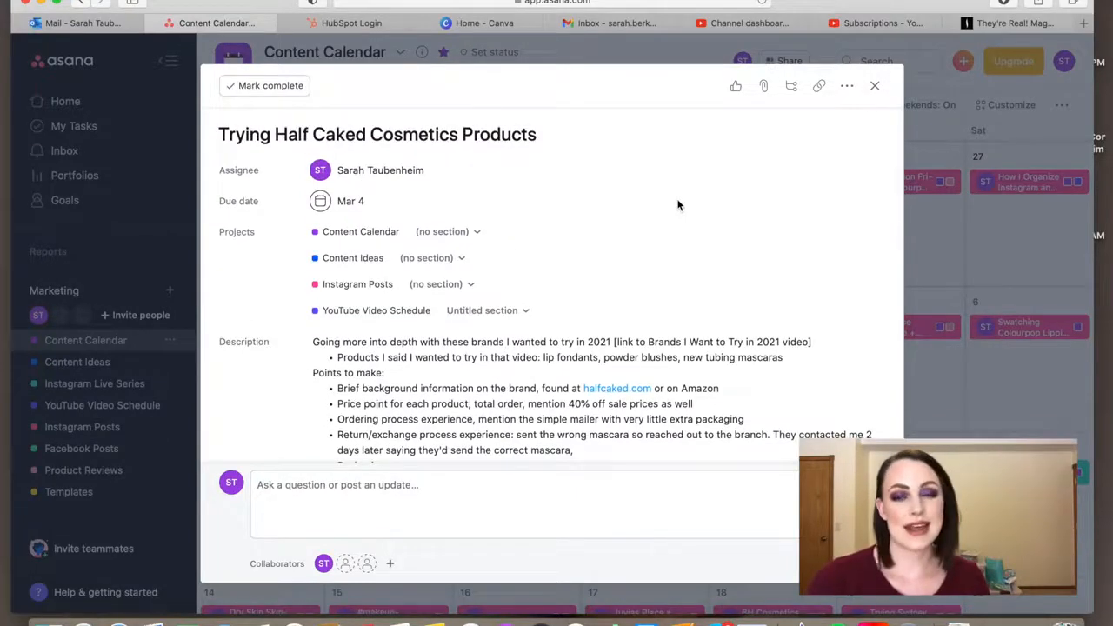
{"action": "scroll", "coordinate": [679, 205], "scroll_direction": "down", "scroll_amount": 10}
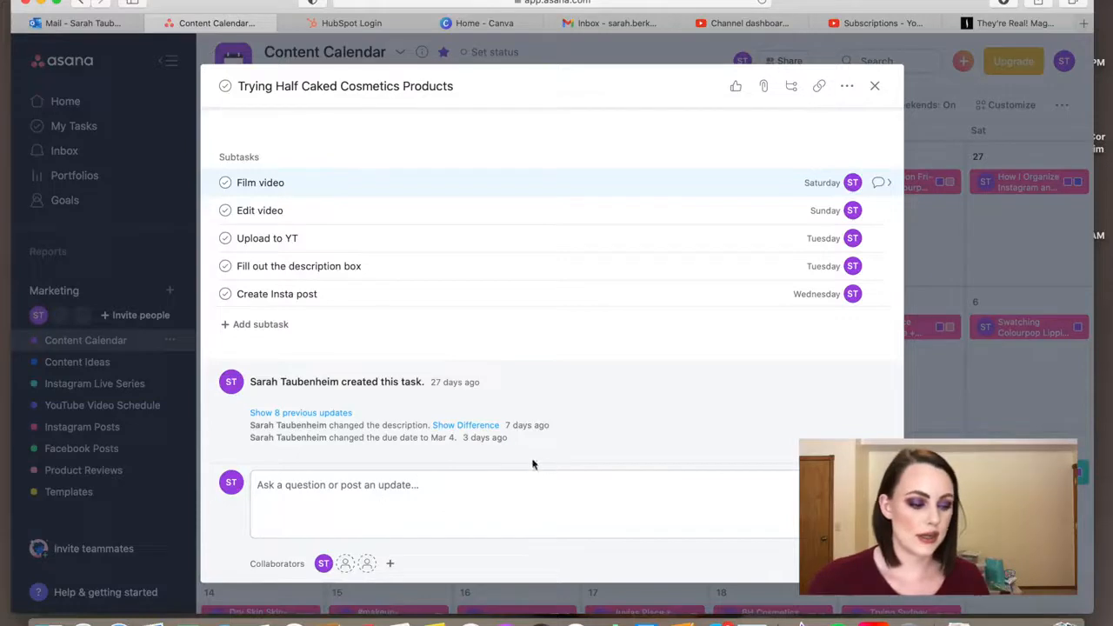
{"action": "left_click", "coordinate": [875, 88]}
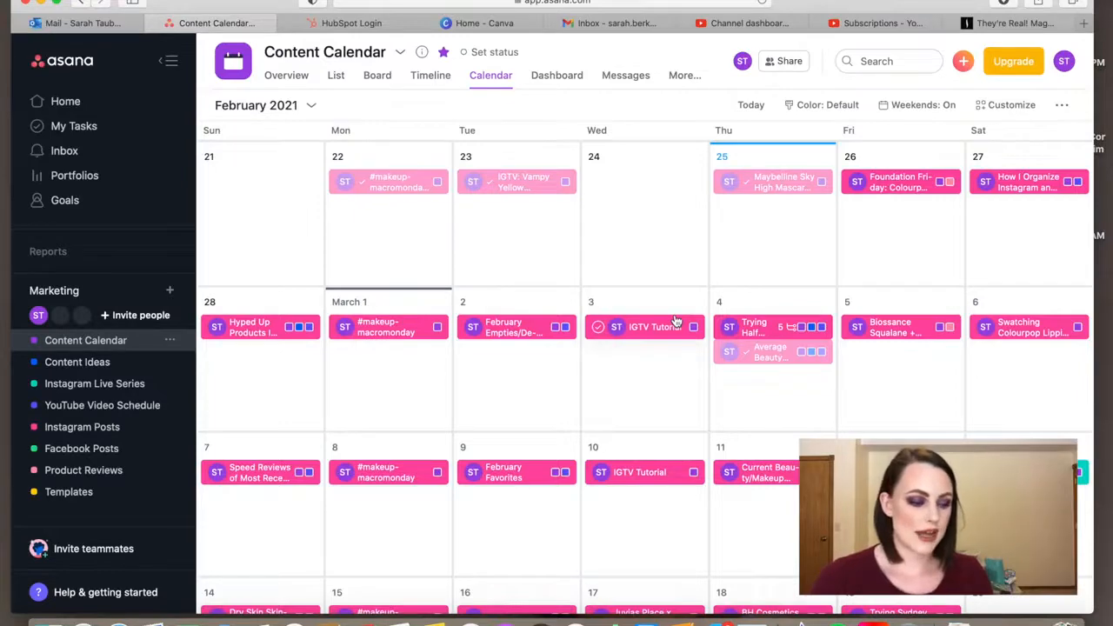
Open My Tasks and look through the Half Caked subtasks and other assignments sorted by due date
{"action": "left_click", "coordinate": [87, 126]}
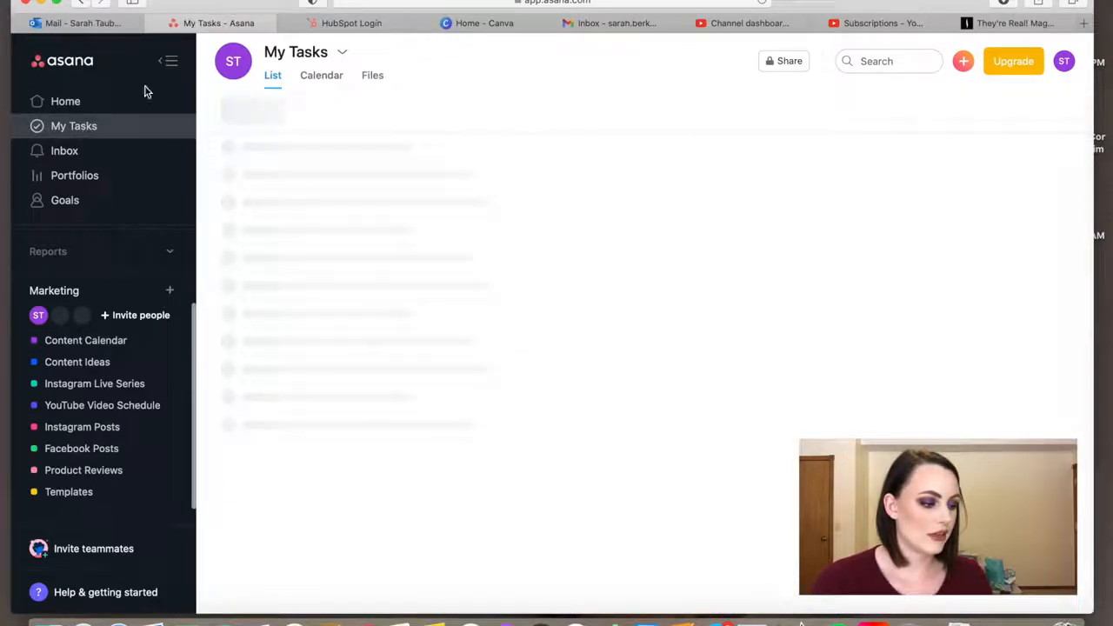
{"action": "scroll", "coordinate": [501, 296], "scroll_direction": "down", "scroll_amount": 1}
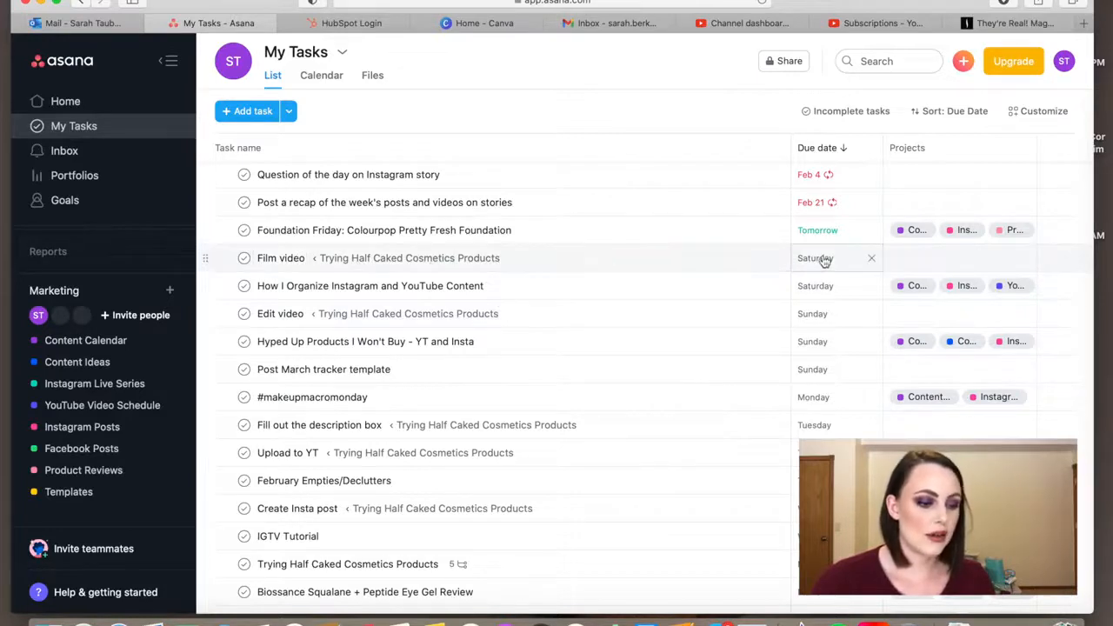
{"action": "left_click", "coordinate": [362, 292]}
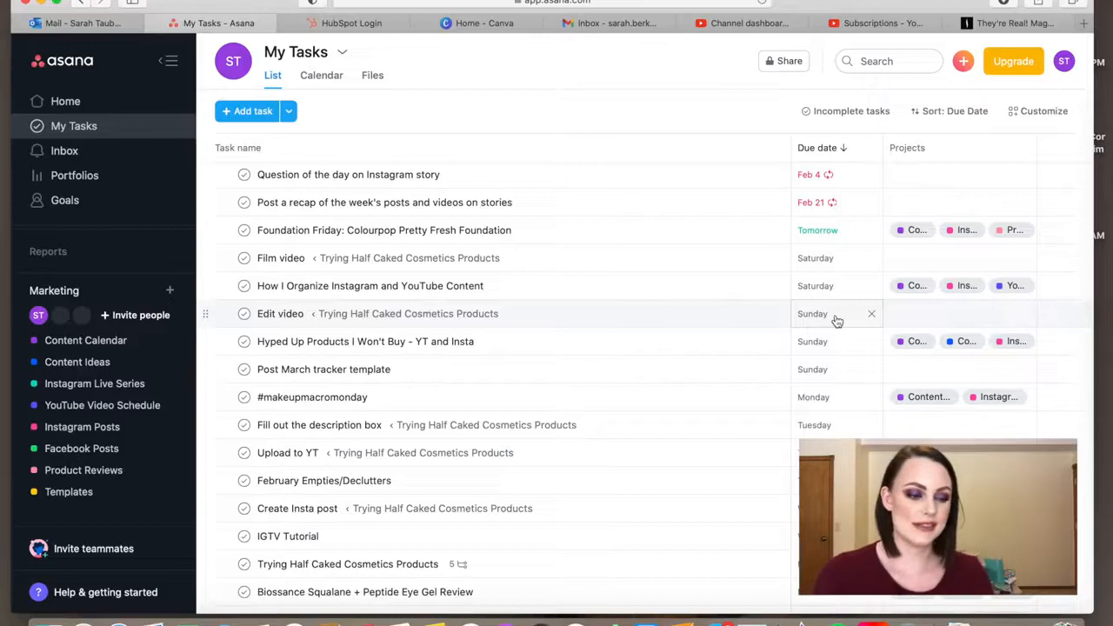
{"action": "scroll", "coordinate": [623, 389], "scroll_direction": "up", "scroll_amount": 1}
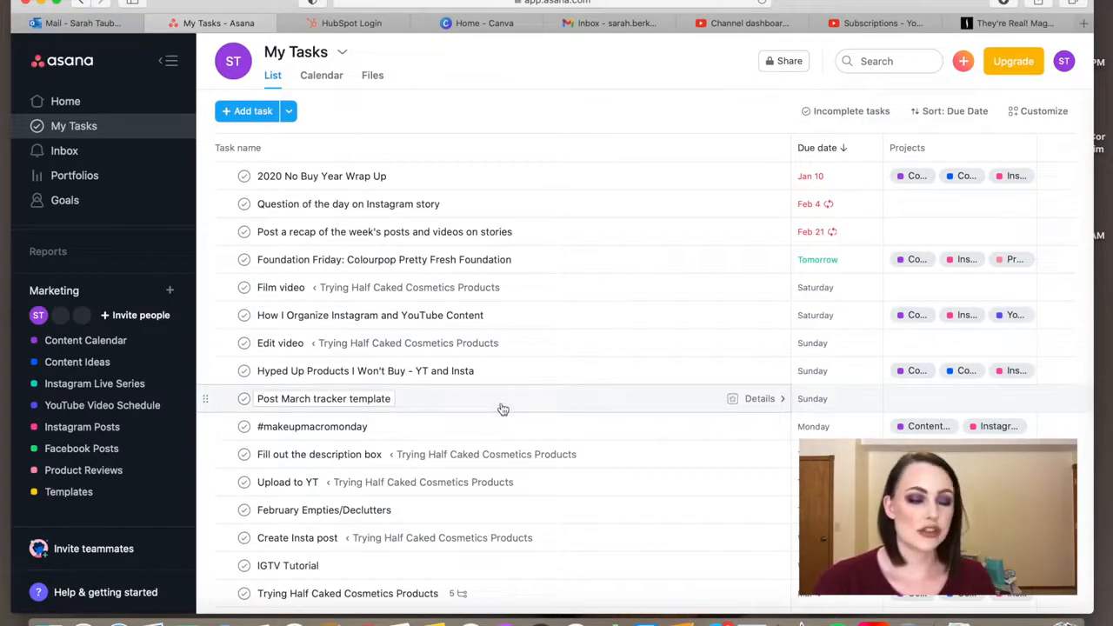
Mark the Half Caked "Film video" subtask as complete in My Tasks and dismiss the notification
{"action": "left_click", "coordinate": [247, 288]}
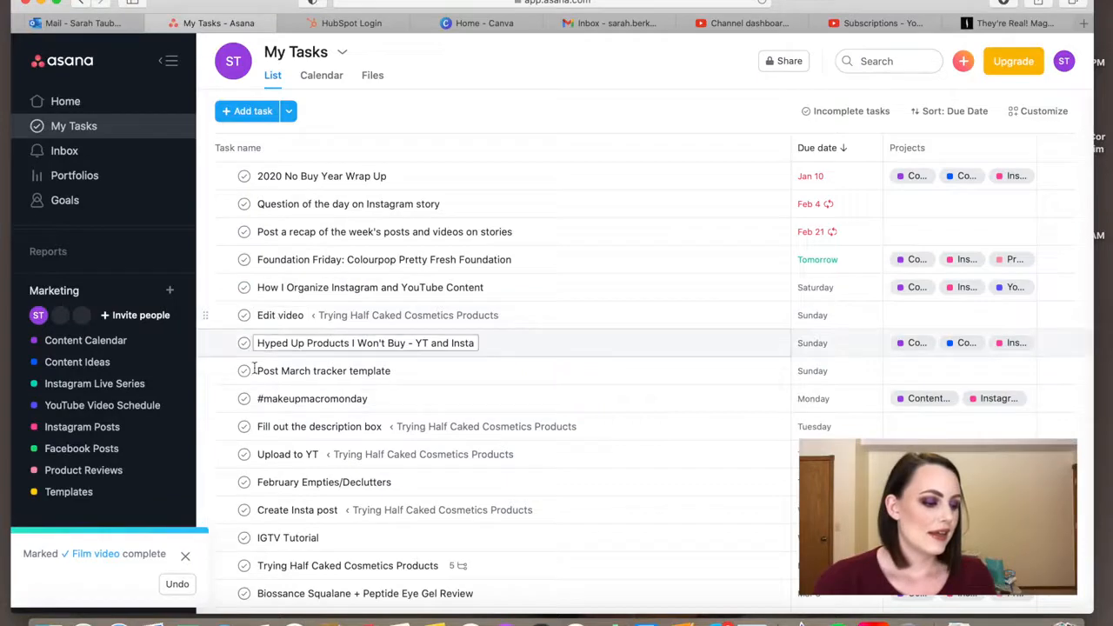
{"action": "left_click", "coordinate": [184, 556]}
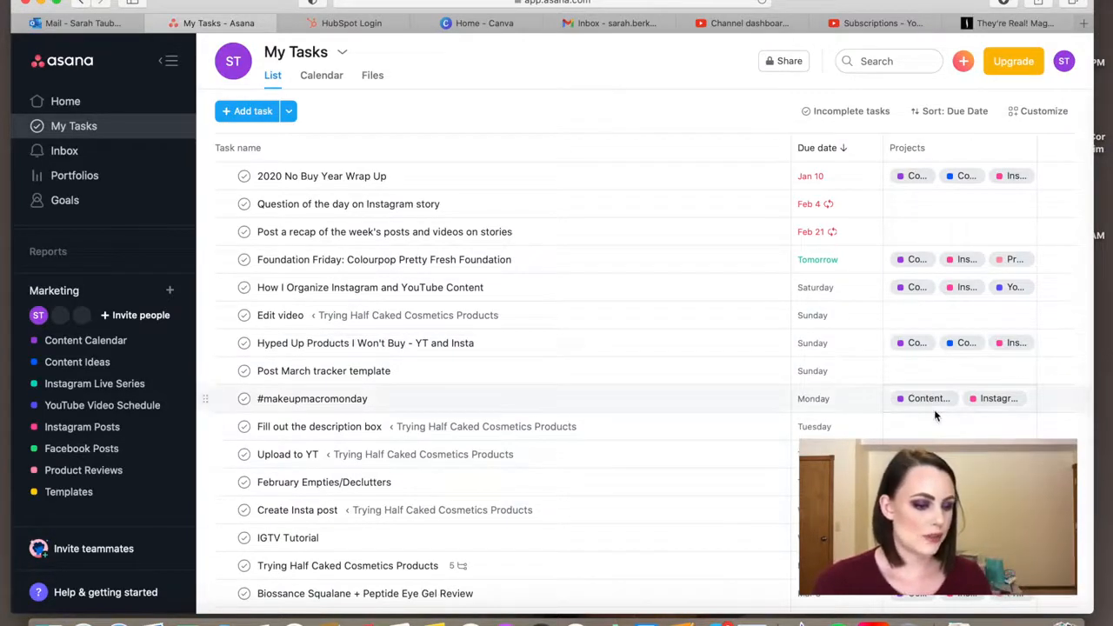
{"action": "left_click", "coordinate": [306, 426]}
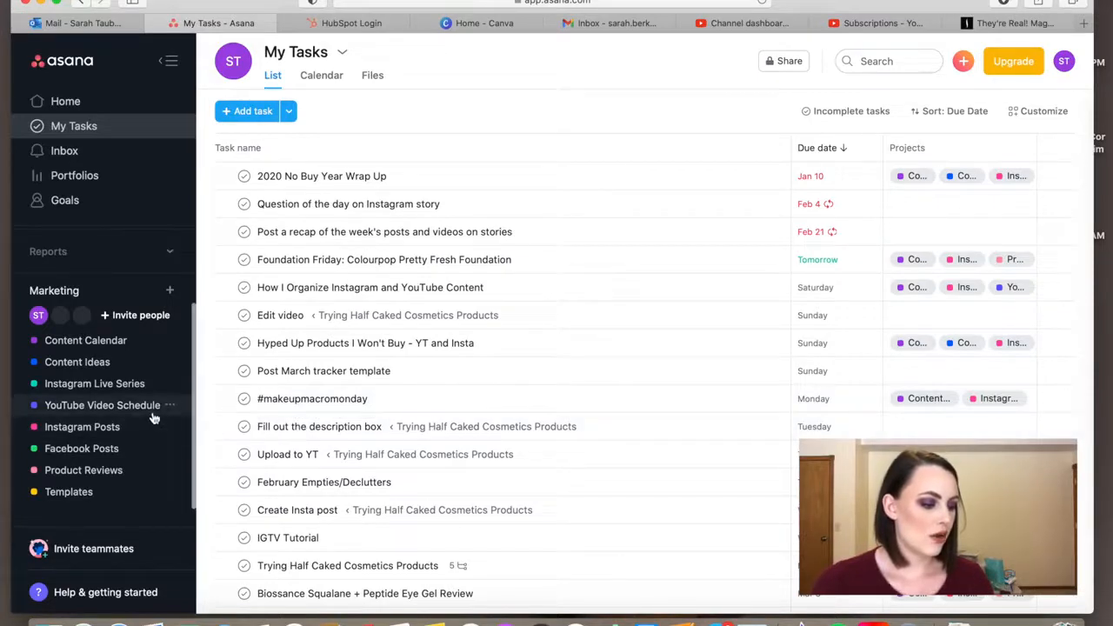
View the YouTube Video Schedule calendar for February and March, followed by the Instagram Posts calendar
{"action": "left_click", "coordinate": [122, 405]}
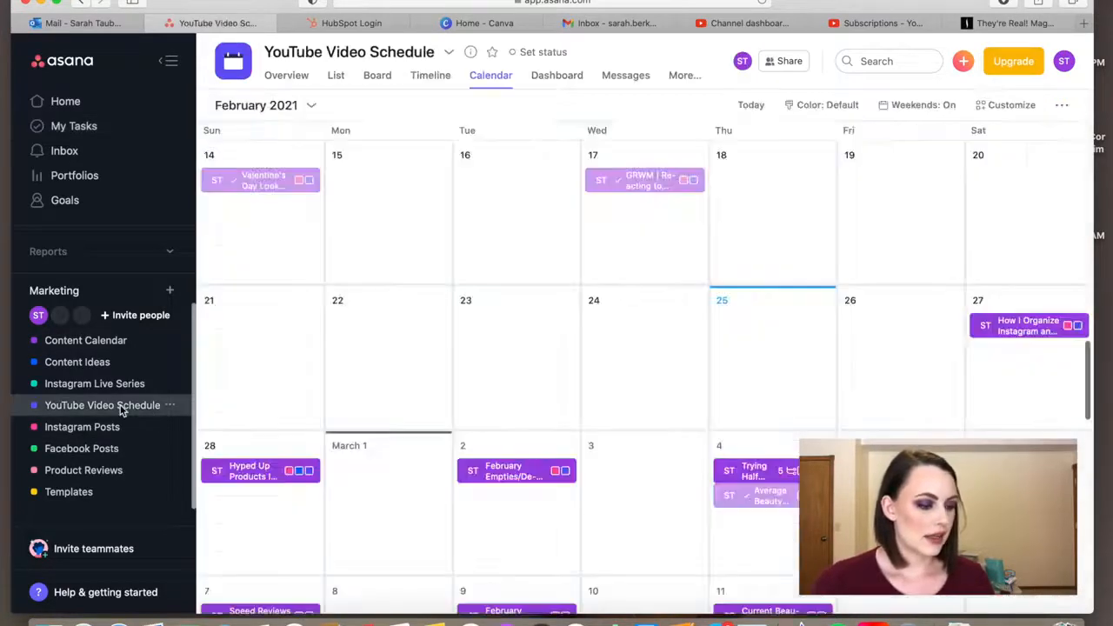
{"action": "scroll", "coordinate": [234, 329], "scroll_direction": "down", "scroll_amount": 2}
{"action": "scroll", "coordinate": [234, 328], "scroll_direction": "down", "scroll_amount": 2}
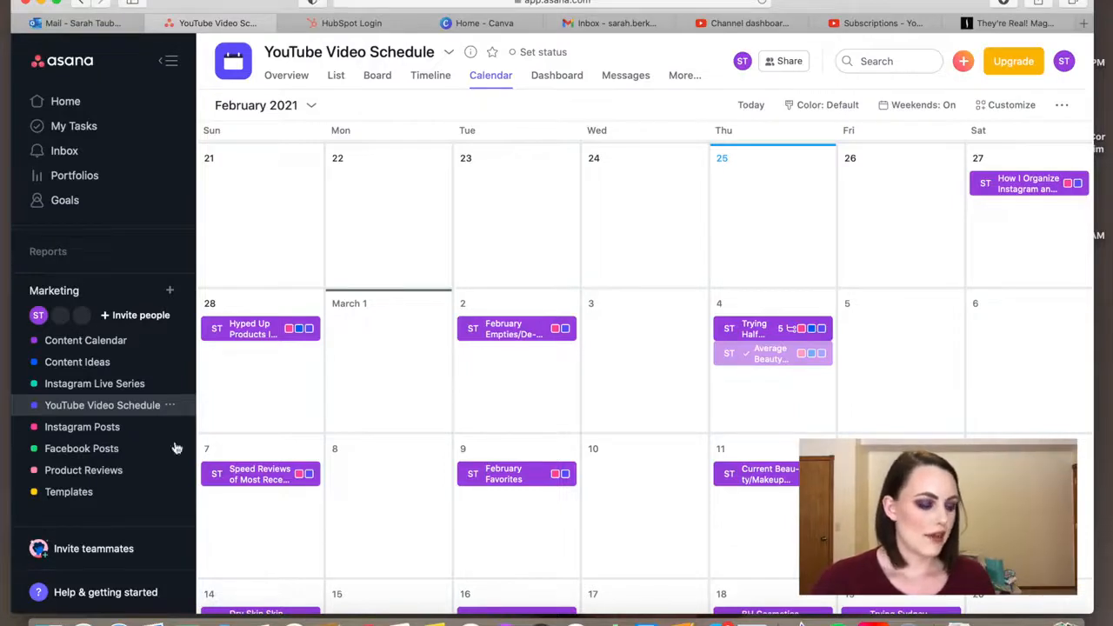
{"action": "left_click", "coordinate": [114, 427]}
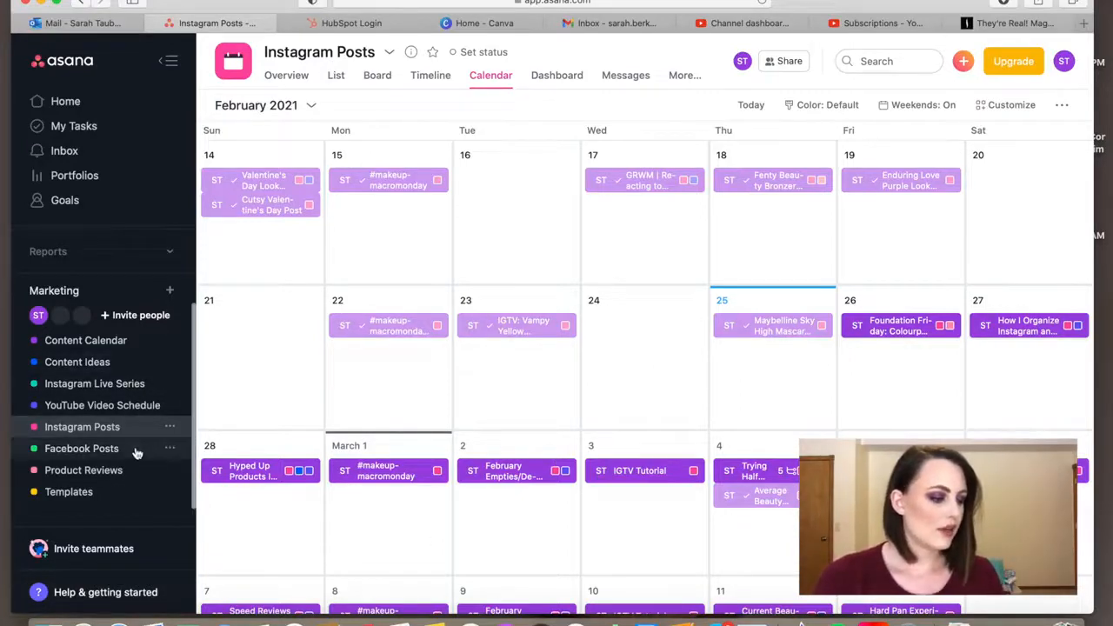
In the Instagram Live Series project, open the completed February 20 task, read its description and subtasks, and close it
{"action": "left_click", "coordinate": [127, 391]}
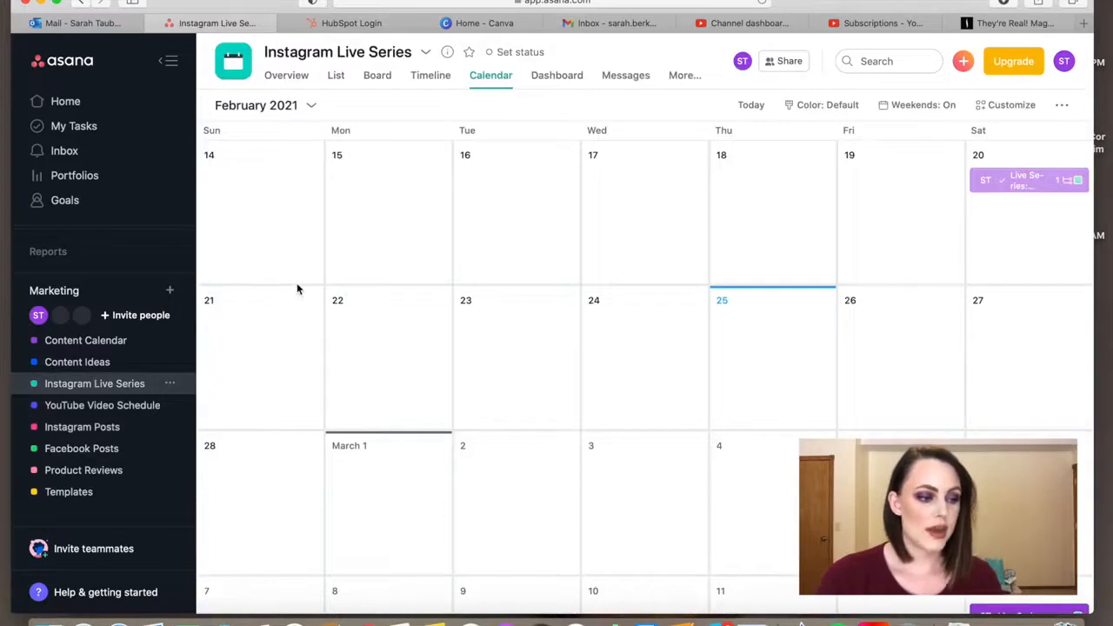
{"action": "left_click", "coordinate": [1022, 184]}
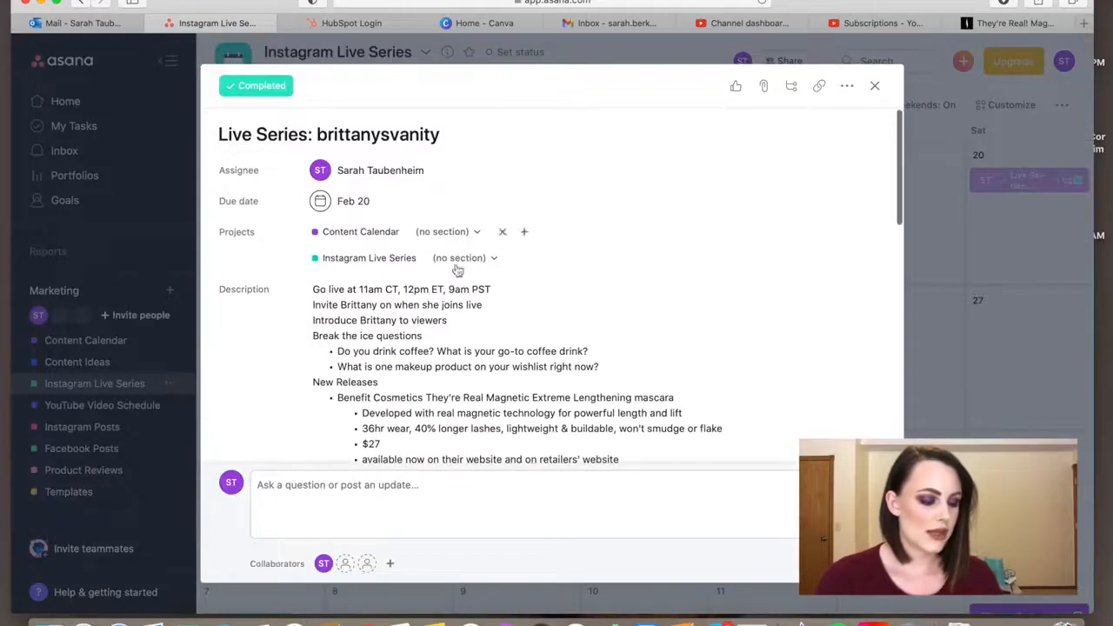
{"action": "scroll", "coordinate": [481, 298], "scroll_direction": "down", "scroll_amount": 3}
{"action": "scroll", "coordinate": [481, 298], "scroll_direction": "down", "scroll_amount": 1}
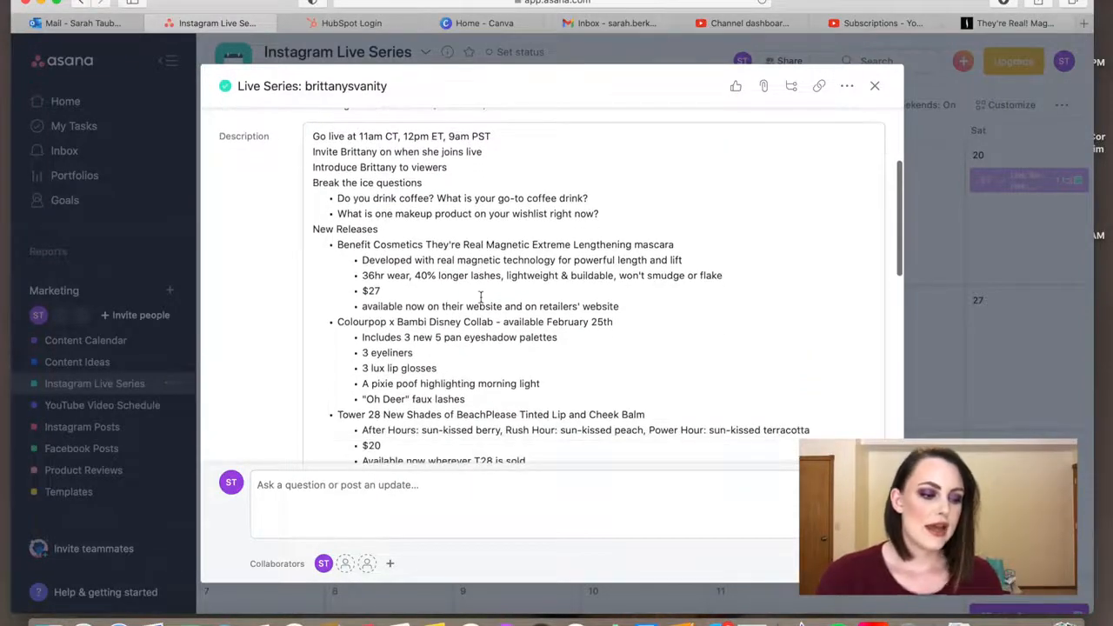
{"action": "scroll", "coordinate": [477, 326], "scroll_direction": "down", "scroll_amount": 8}
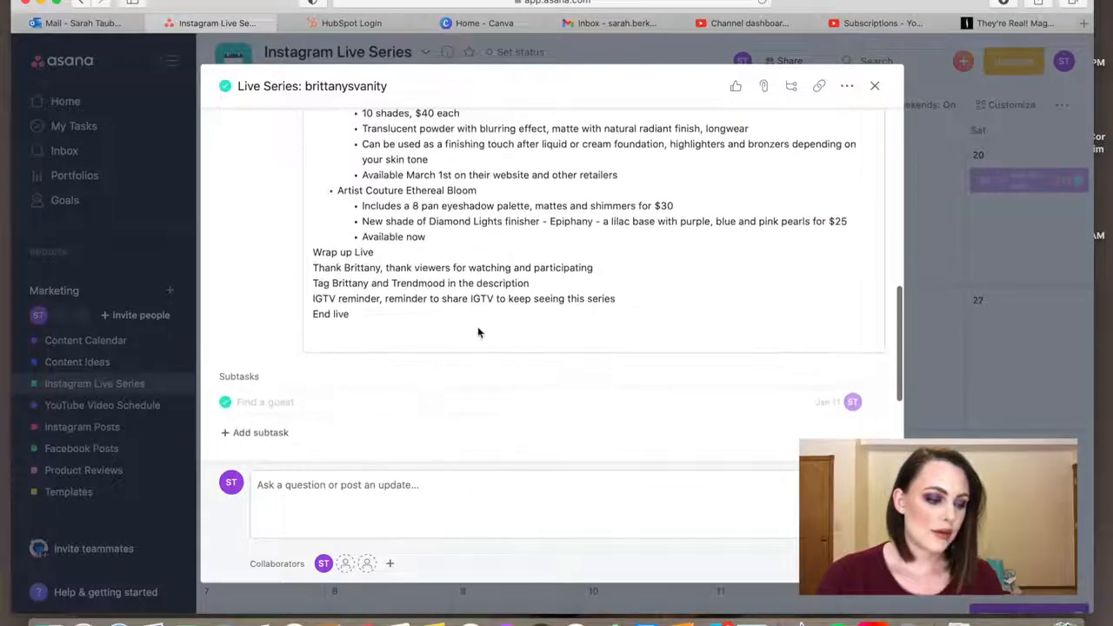
{"action": "scroll", "coordinate": [477, 326], "scroll_direction": "up", "scroll_amount": 15}
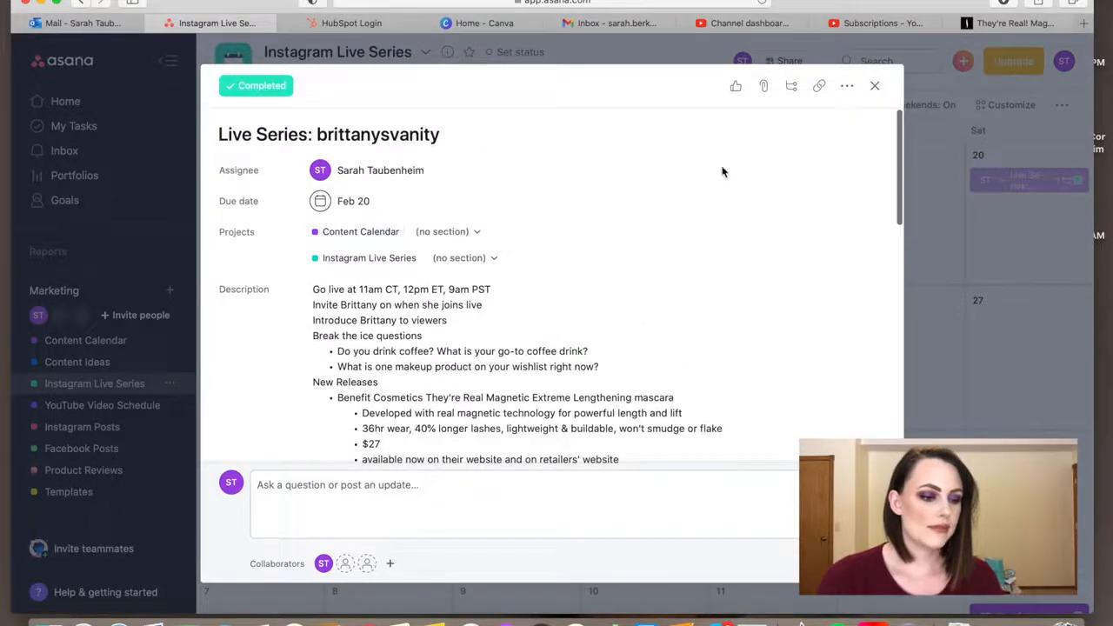
{"action": "left_click", "coordinate": [875, 86]}
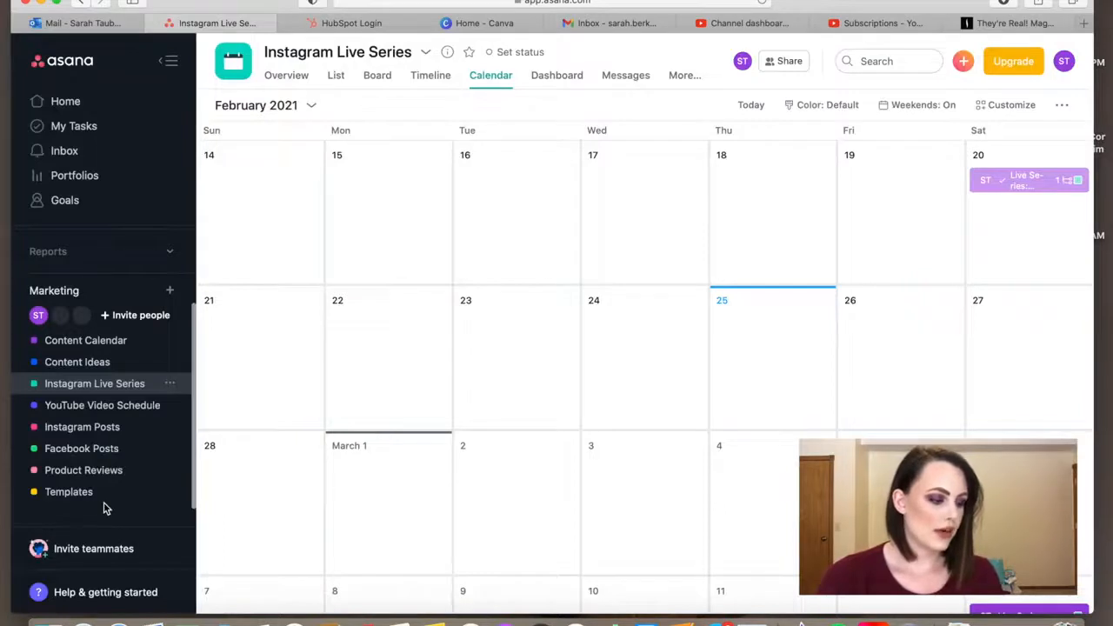
View the Product Reviews project's task list and browse the ideas listed in the Content Ideas project
{"action": "left_click", "coordinate": [97, 475]}
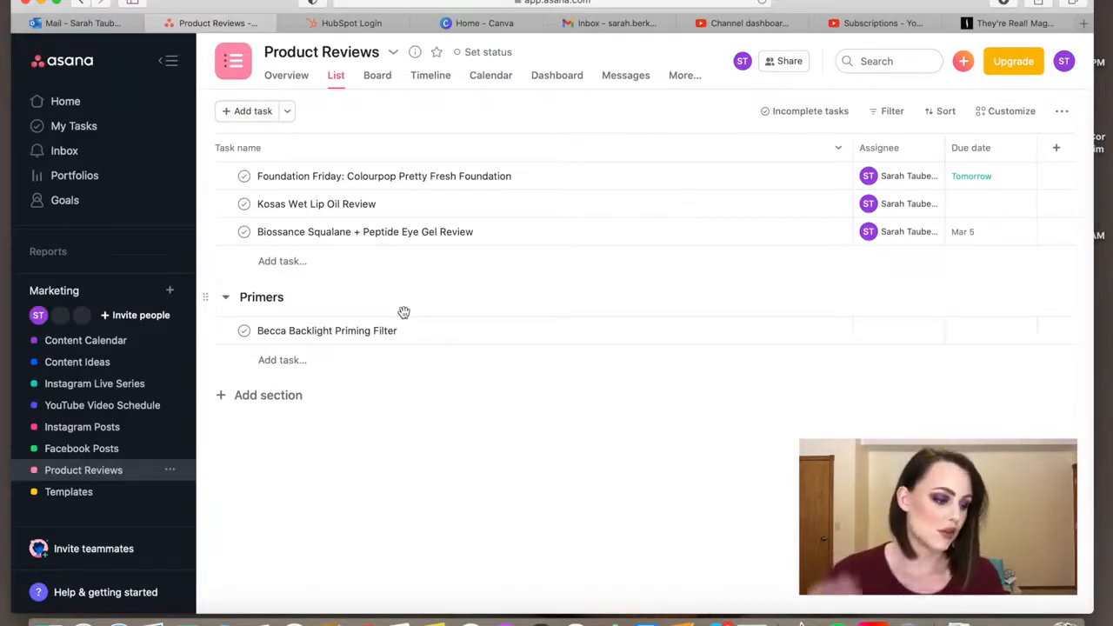
{"action": "left_click", "coordinate": [74, 369]}
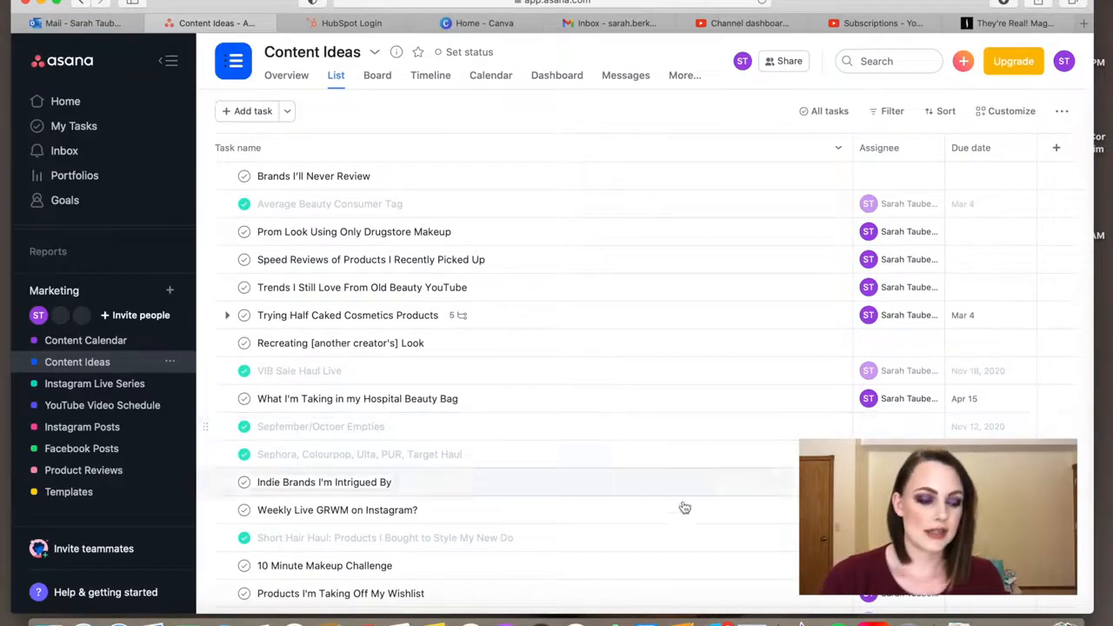
{"action": "scroll", "coordinate": [608, 534], "scroll_direction": "down", "scroll_amount": 10}
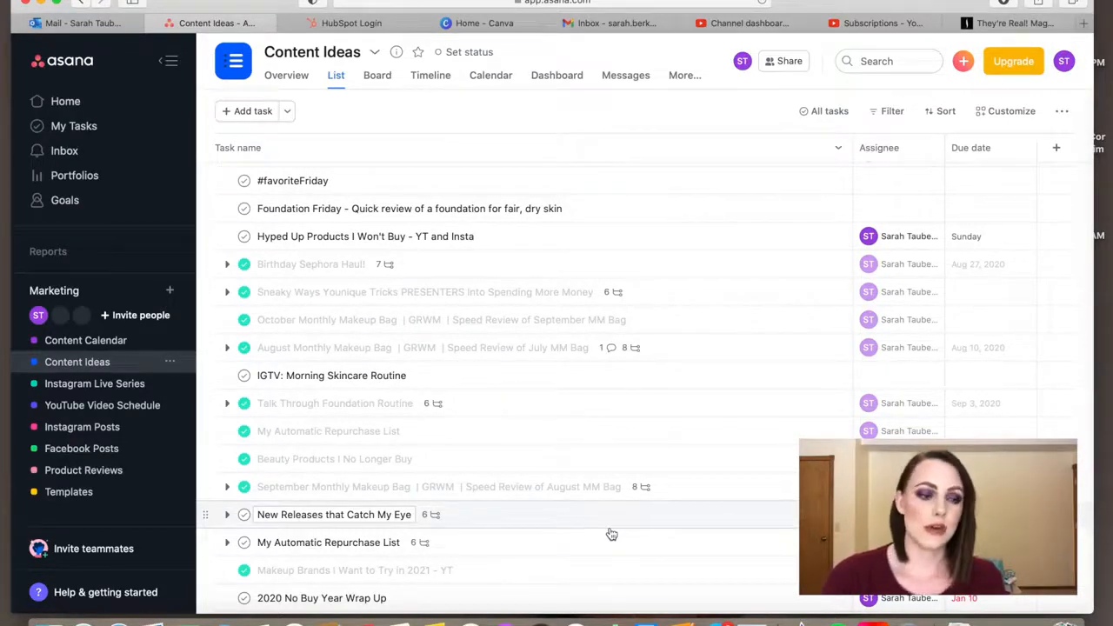
{"action": "scroll", "coordinate": [611, 533], "scroll_direction": "up", "scroll_amount": 10}
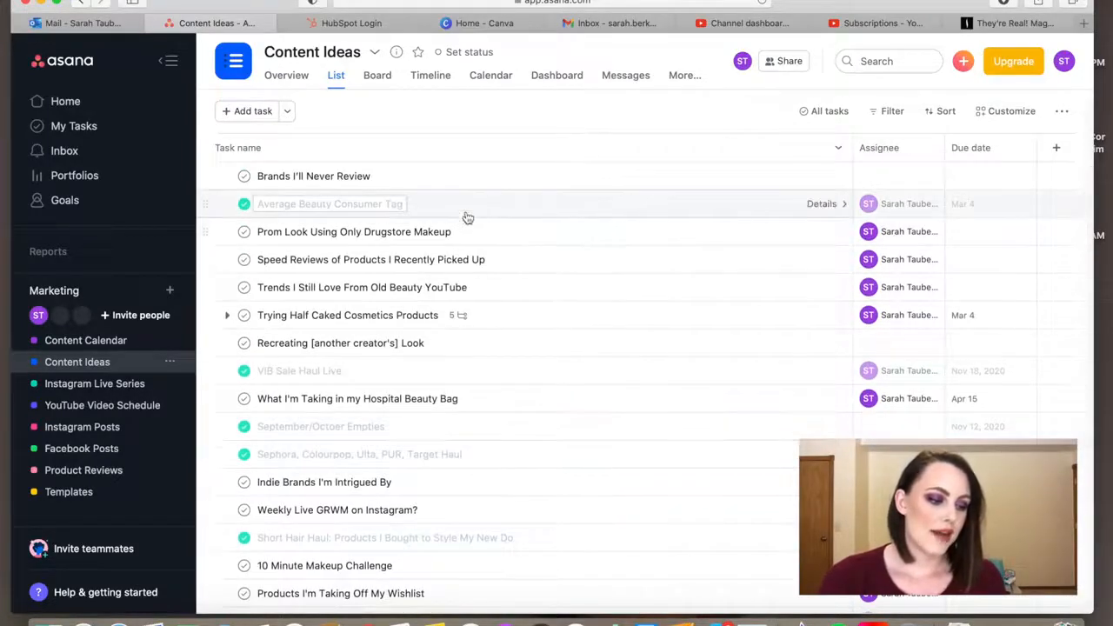
View the details of the Trying Half Caked Cosmetics Products, Speed Reviews and Prom Look tasks in the Content Ideas list
{"action": "left_click", "coordinate": [544, 318]}
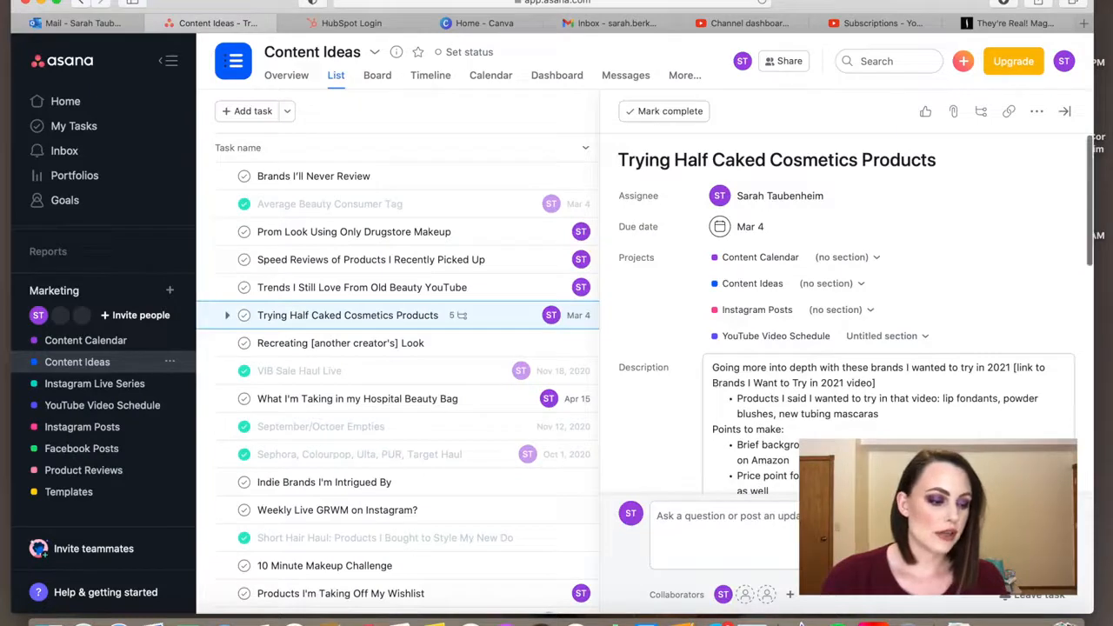
{"action": "left_click", "coordinate": [499, 268]}
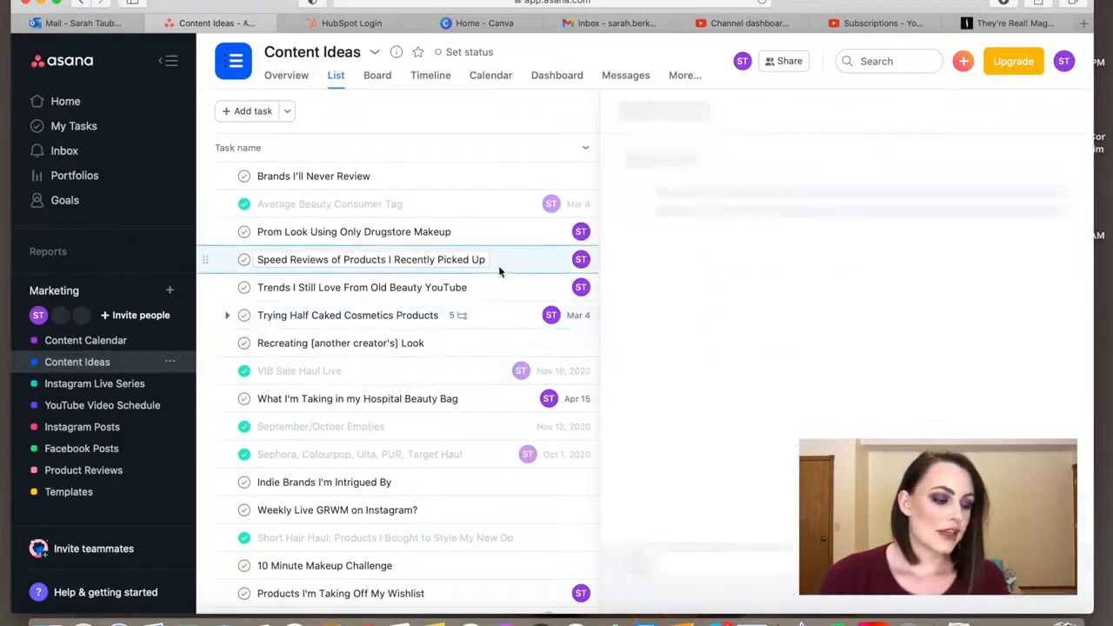
{"action": "scroll", "coordinate": [844, 337], "scroll_direction": "down", "scroll_amount": 2}
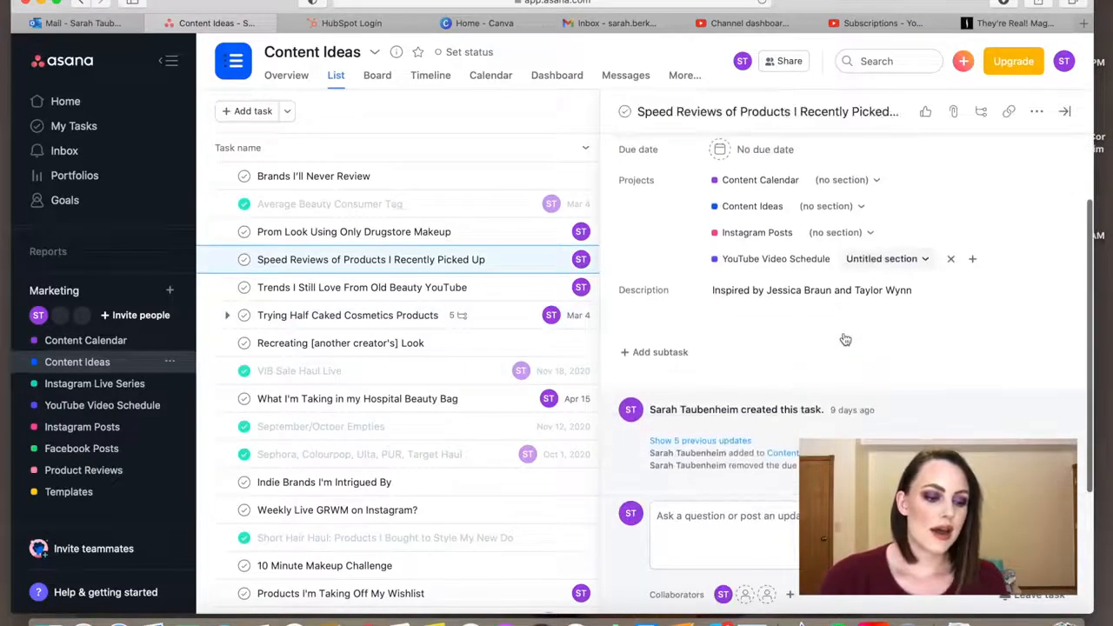
{"action": "scroll", "coordinate": [844, 335], "scroll_direction": "up", "scroll_amount": 2}
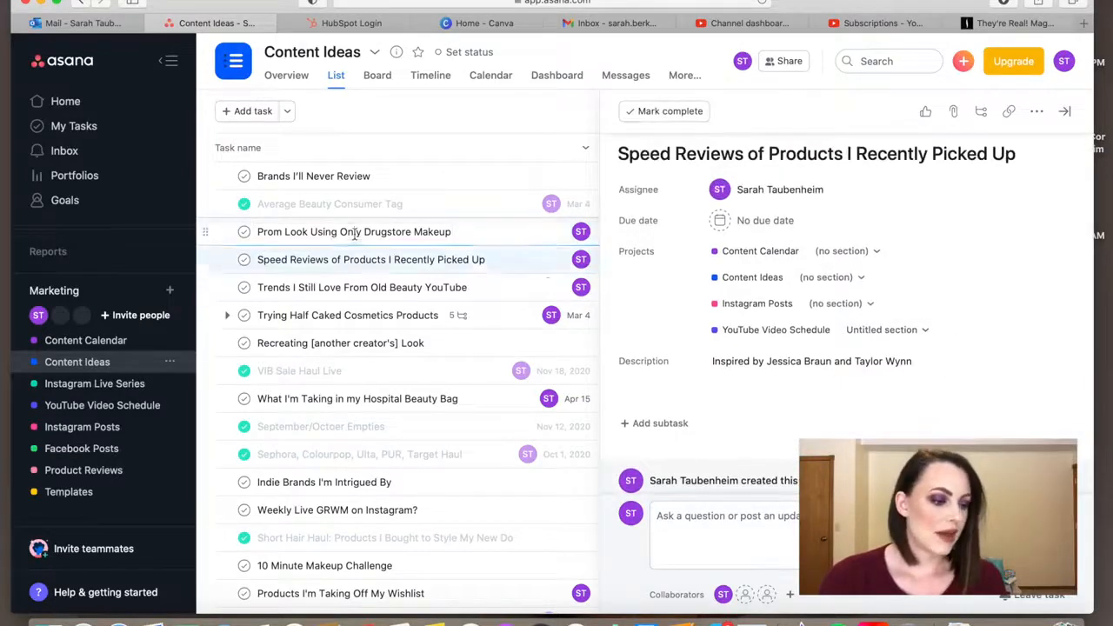
{"action": "left_click", "coordinate": [355, 233]}
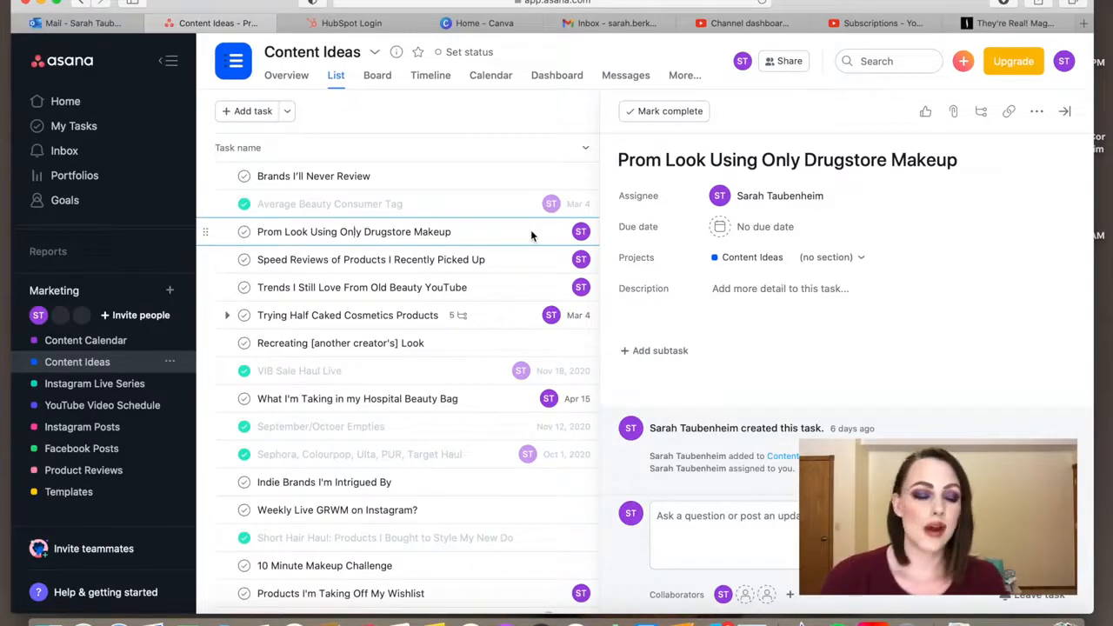
Browse the older and completed ideas further along the Content Ideas list and return to its beginning
{"action": "scroll", "coordinate": [530, 229], "scroll_direction": "down", "scroll_amount": 10}
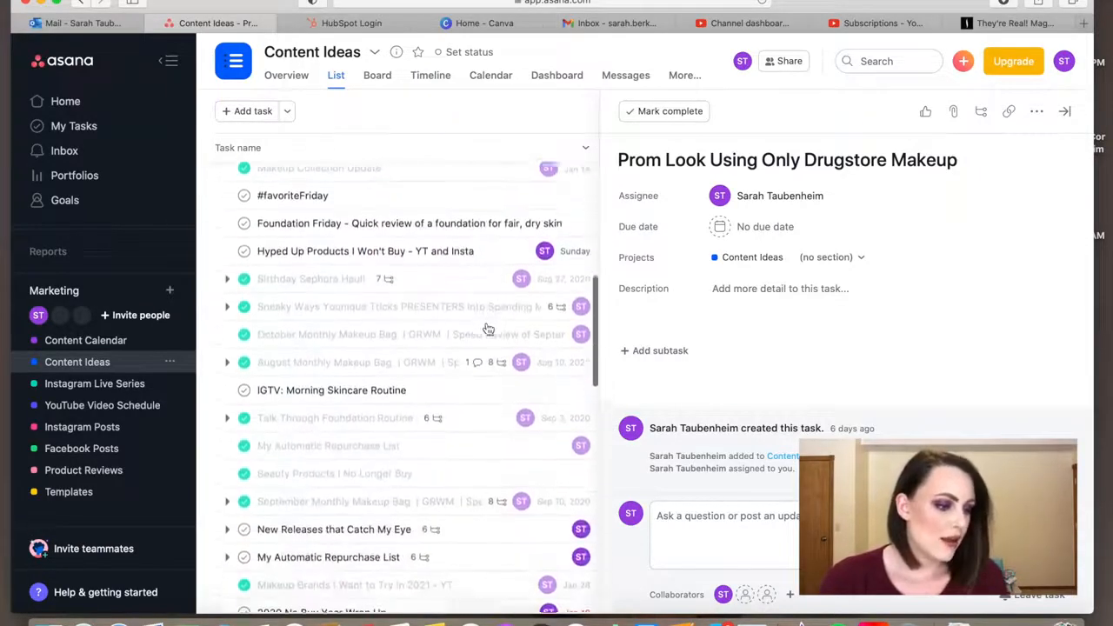
{"action": "scroll", "coordinate": [488, 329], "scroll_direction": "down", "scroll_amount": 1}
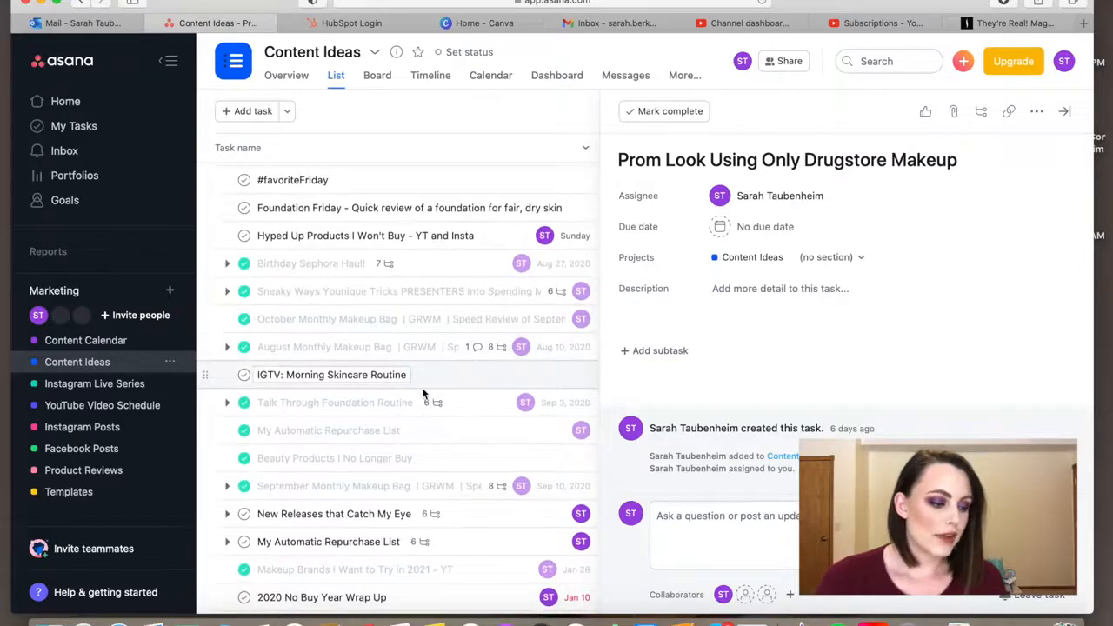
{"action": "scroll", "coordinate": [424, 394], "scroll_direction": "up", "scroll_amount": 10}
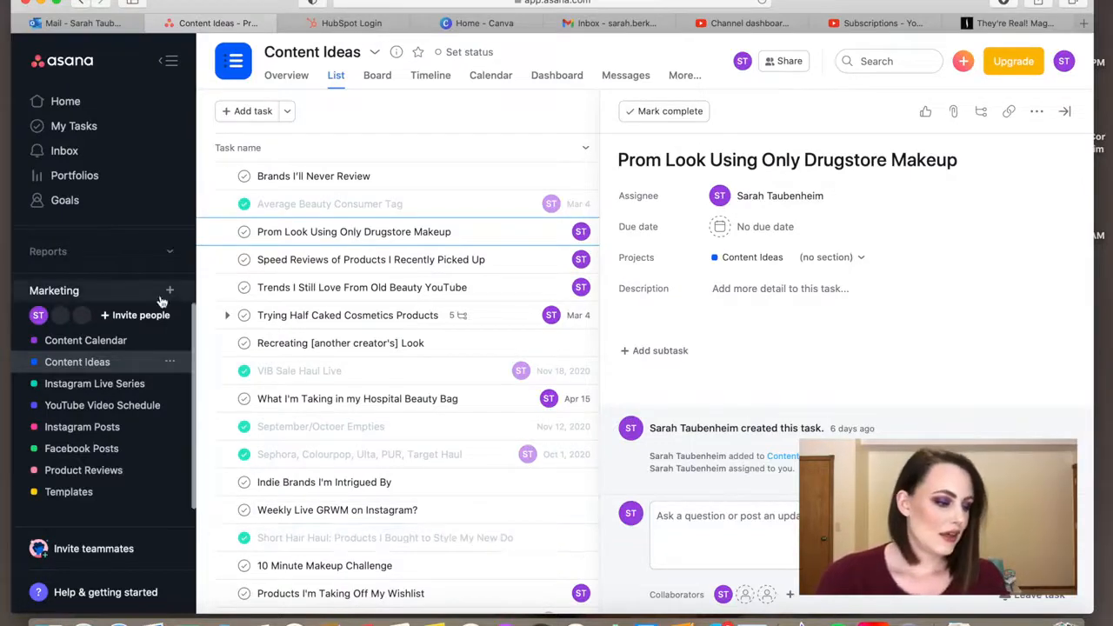
From My Tasks, open the "How I Organize Instagram and YouTube Content" task and read its description notes
{"action": "left_click", "coordinate": [87, 131]}
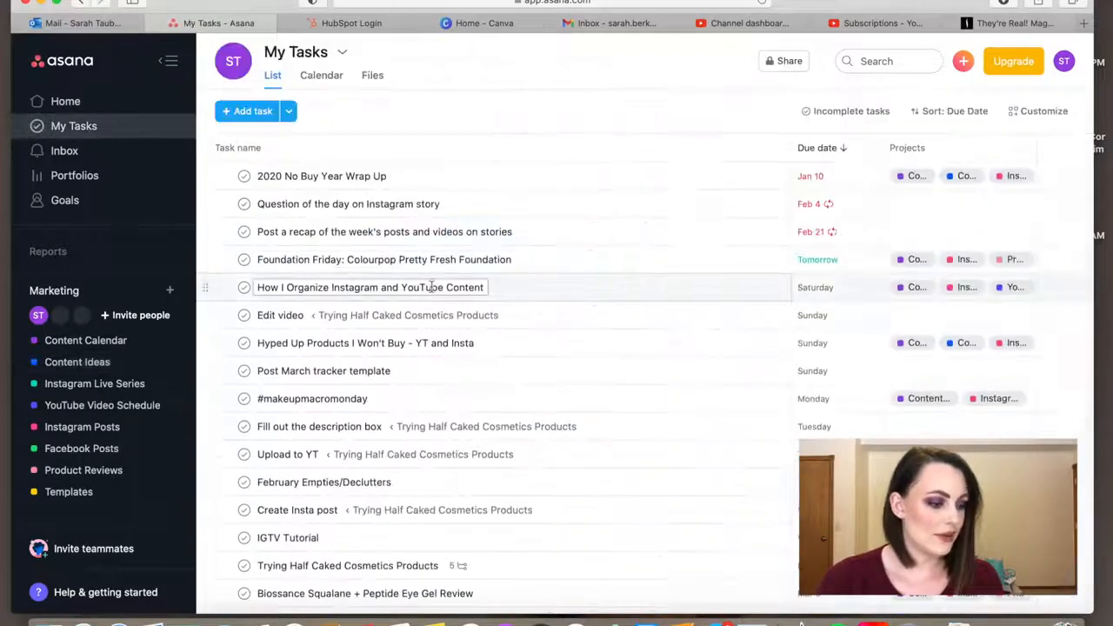
{"action": "left_click", "coordinate": [551, 292]}
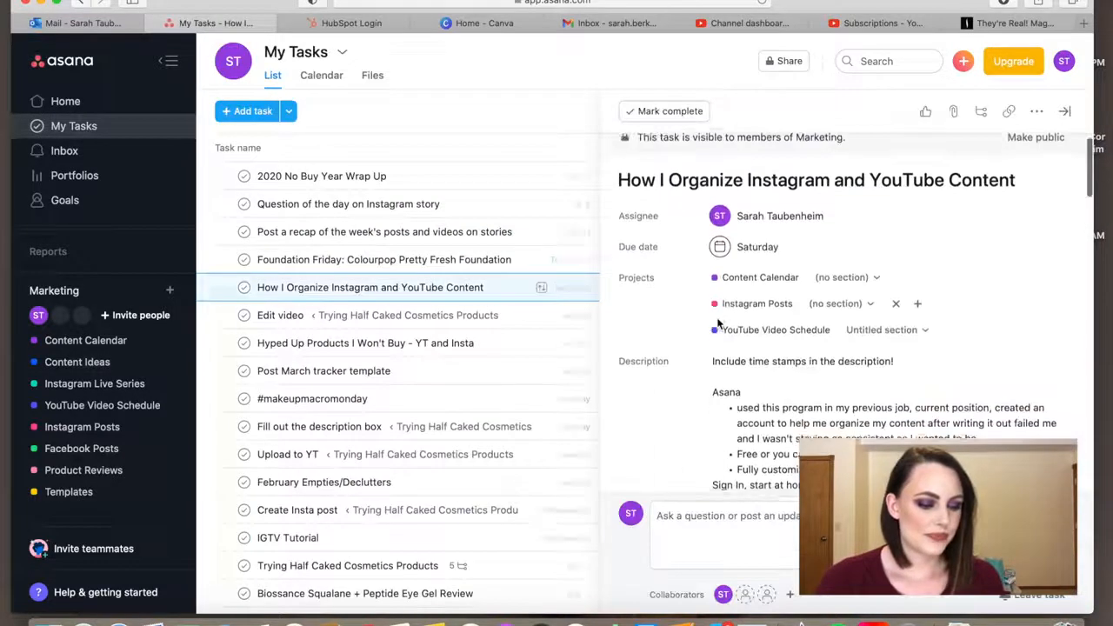
{"action": "scroll", "coordinate": [718, 324], "scroll_direction": "down", "scroll_amount": 10}
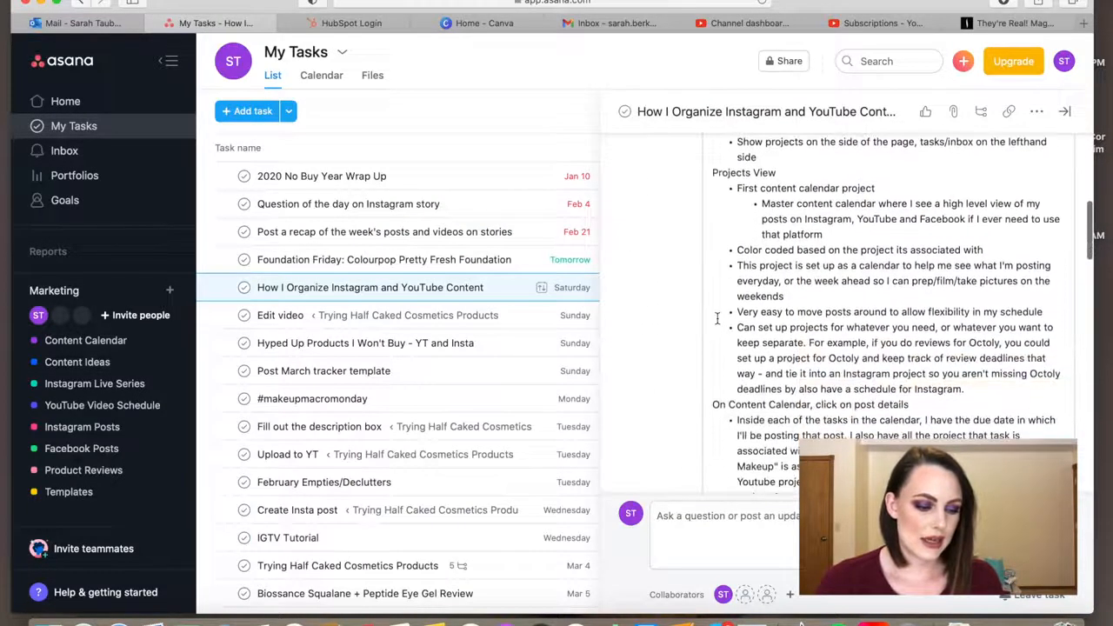
{"action": "scroll", "coordinate": [718, 319], "scroll_direction": "down", "scroll_amount": 5}
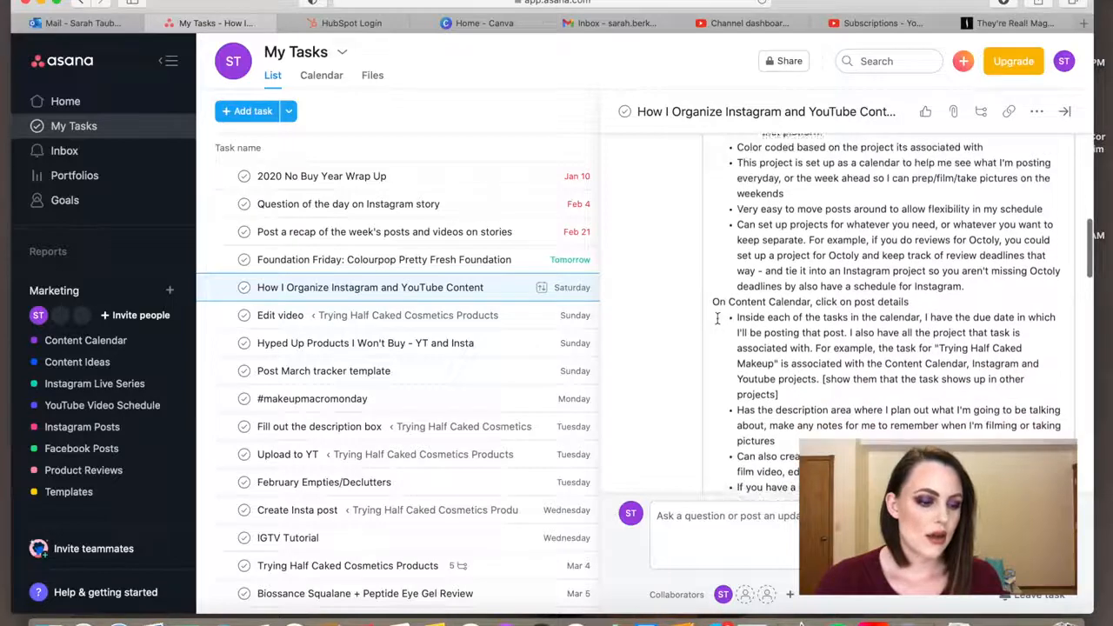
In the Content Calendar, swap the Biossance and Foundation Friday posts, putting Biossance on February 26 and Foundation Friday on March 5
{"action": "left_click", "coordinate": [106, 346]}
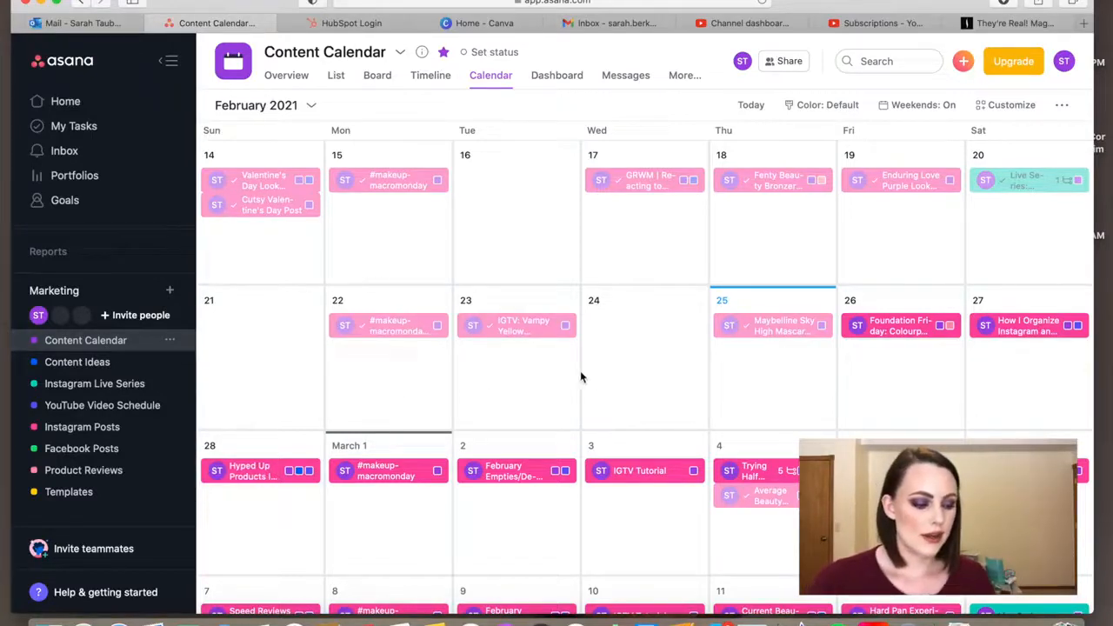
{"action": "scroll", "coordinate": [582, 377], "scroll_direction": "down", "scroll_amount": 2}
{"action": "scroll", "coordinate": [580, 377], "scroll_direction": "down", "scroll_amount": 2}
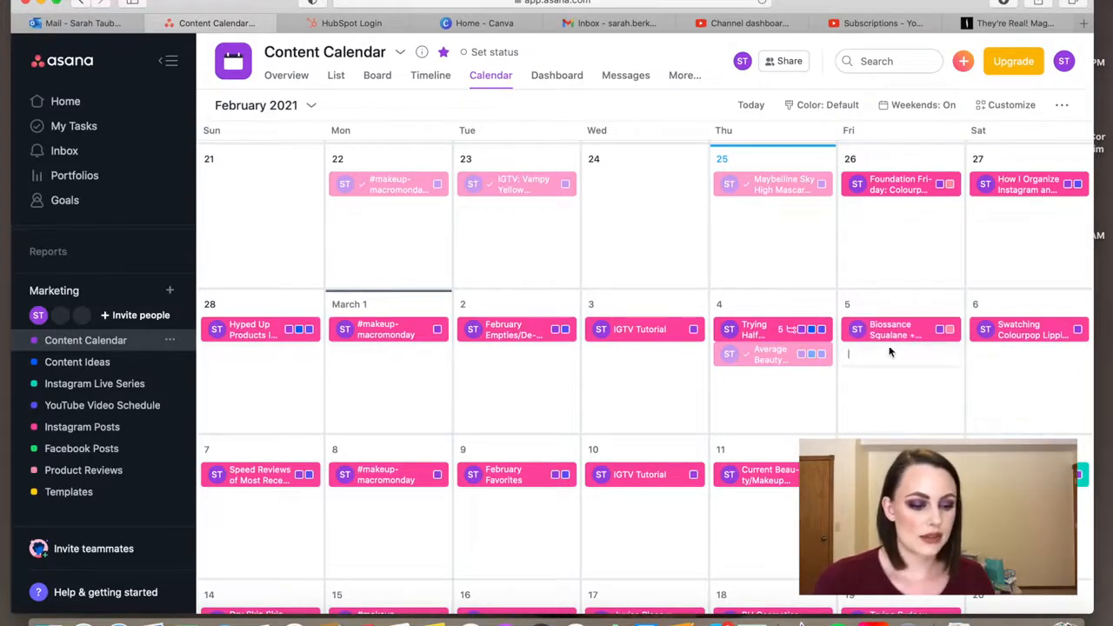
{"action": "scroll", "coordinate": [887, 351], "scroll_direction": "down", "scroll_amount": 5}
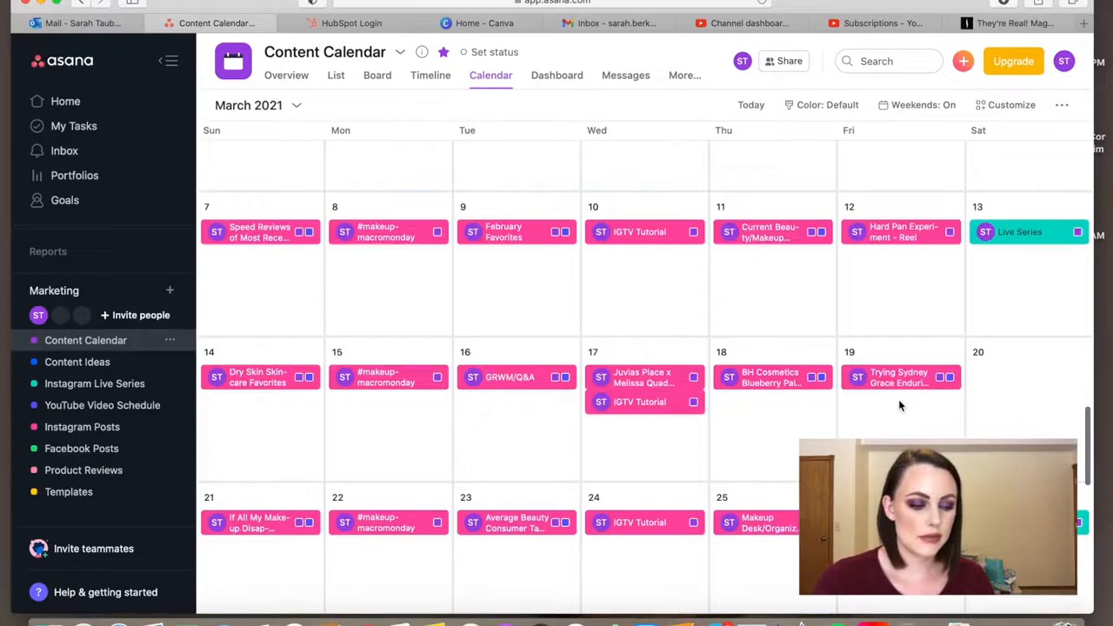
{"action": "scroll", "coordinate": [899, 405], "scroll_direction": "up", "scroll_amount": 5}
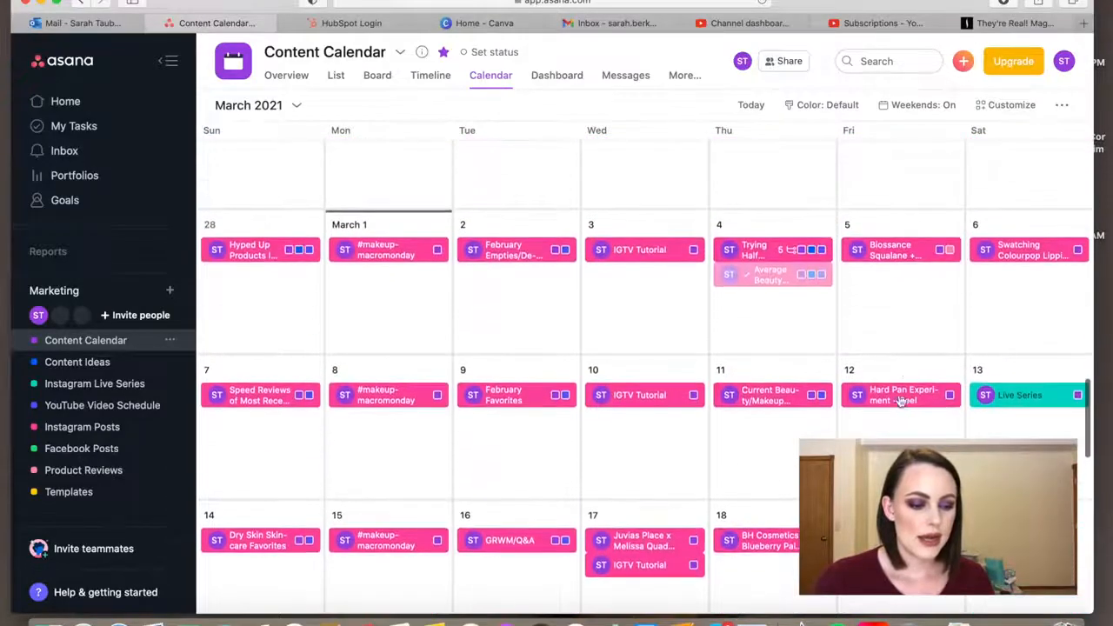
{"action": "mouse_move", "coordinate": [896, 357]}
{"action": "left_mouse_down"}
{"action": "mouse_move", "coordinate": [901, 248]}
{"action": "mouse_move", "coordinate": [904, 355]}
{"action": "left_mouse_up"}
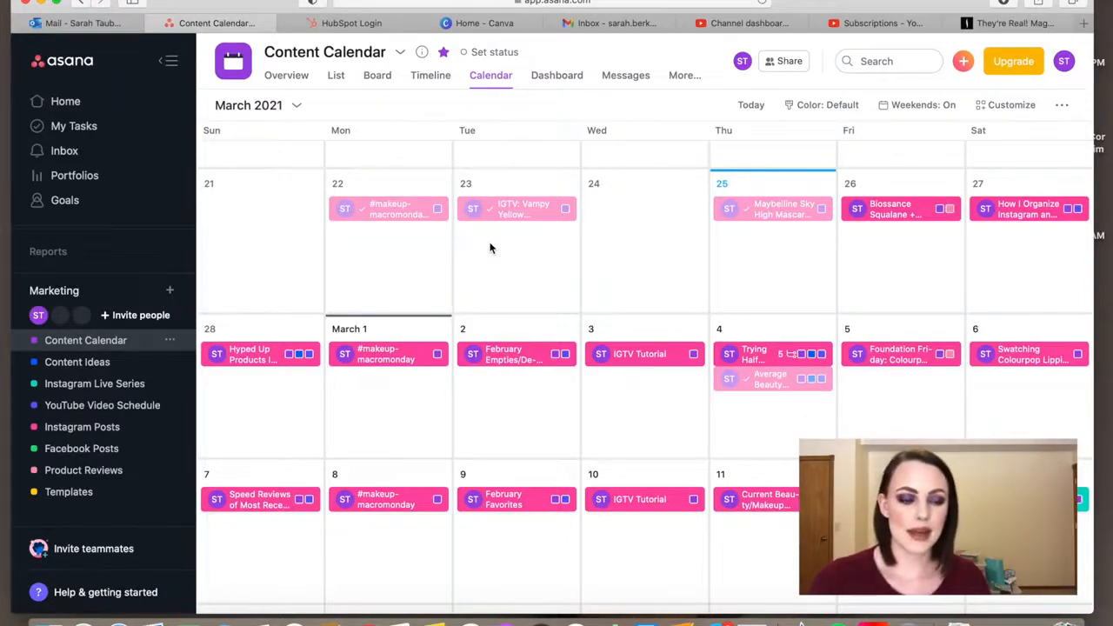
Look over the posts scheduled from late February to mid-March in the Content Calendar
{"action": "scroll", "coordinate": [644, 269], "scroll_direction": "down", "scroll_amount": 1}
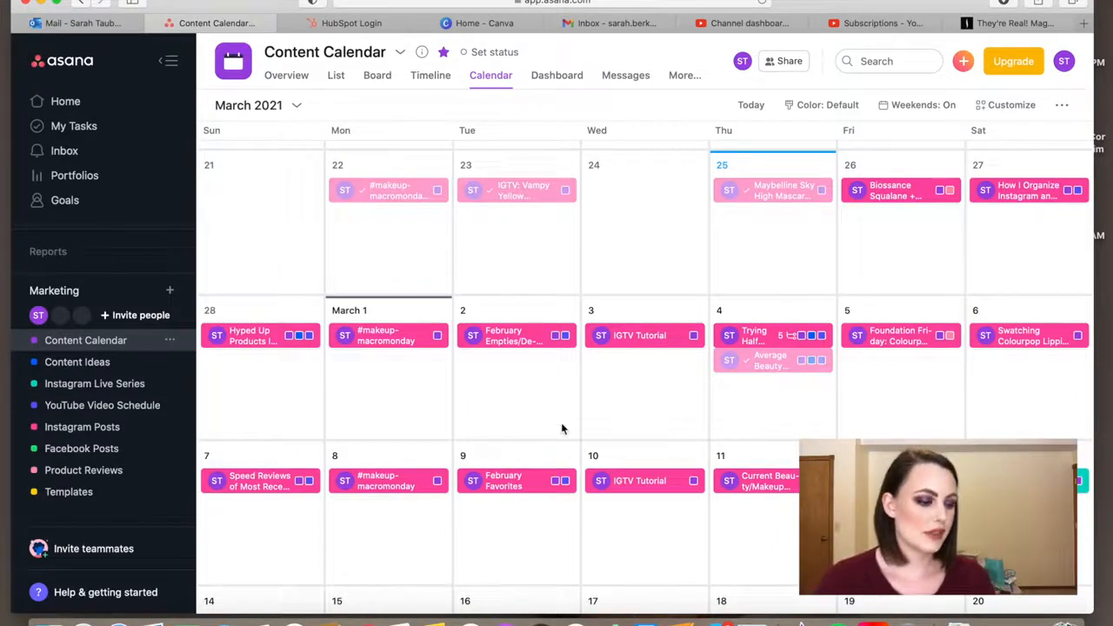
{"action": "scroll", "coordinate": [479, 415], "scroll_direction": "down", "scroll_amount": 1}
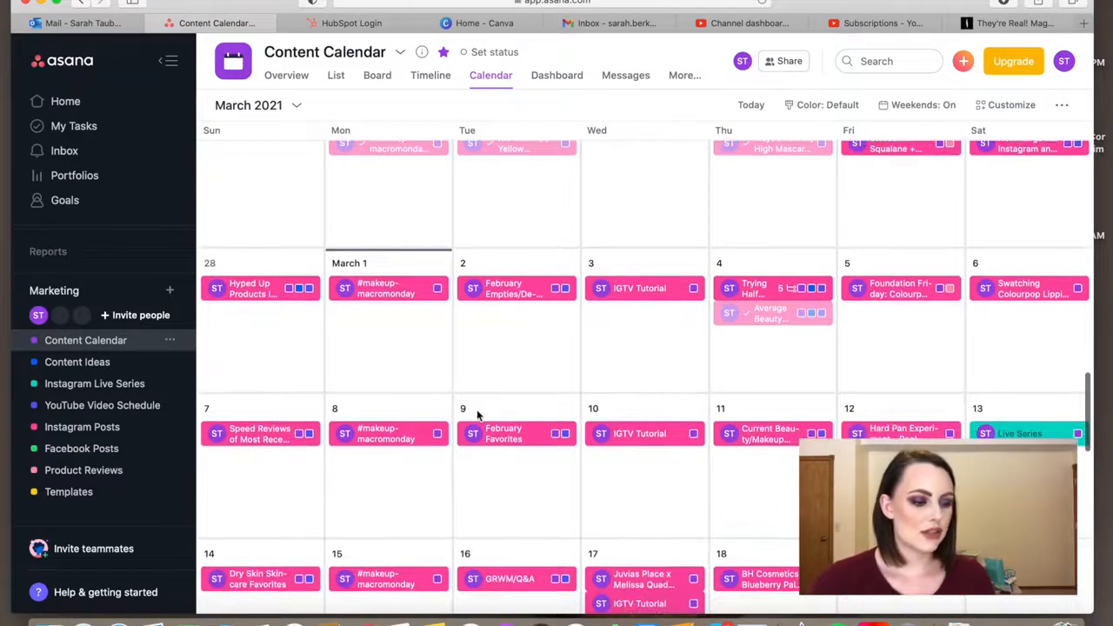
{"action": "scroll", "coordinate": [495, 396], "scroll_direction": "up", "scroll_amount": 1}
{"action": "mouse_move", "coordinate": [641, 316]}
{"action": "left_mouse_down"}
{"action": "mouse_move", "coordinate": [633, 189]}
{"action": "mouse_move", "coordinate": [650, 315]}
{"action": "left_mouse_up"}
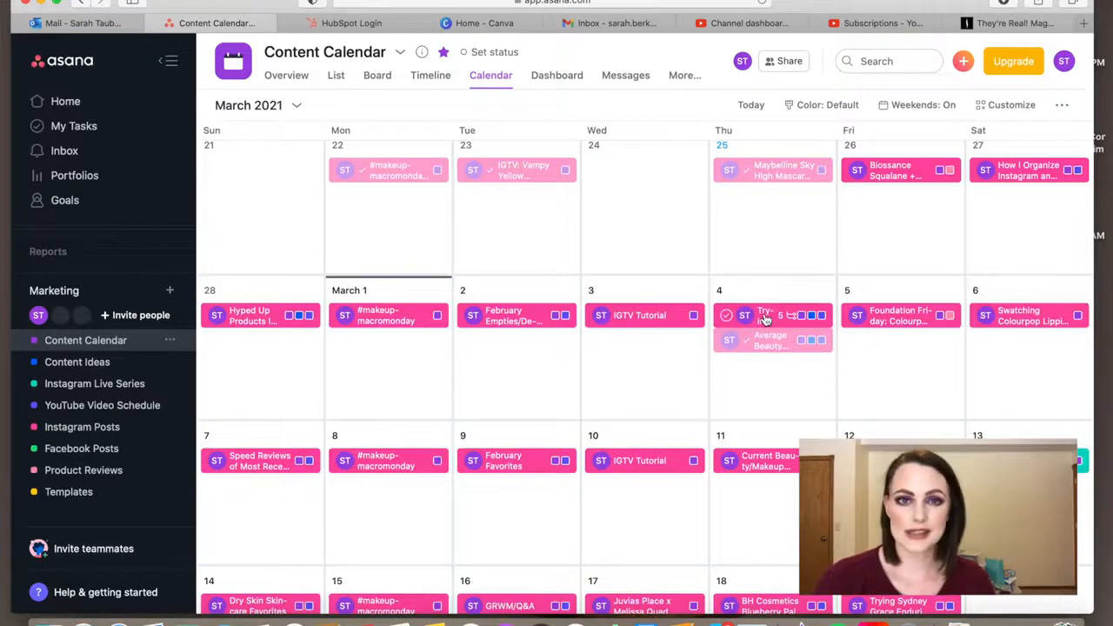
{"action": "scroll", "coordinate": [765, 320], "scroll_direction": "up", "scroll_amount": 1}
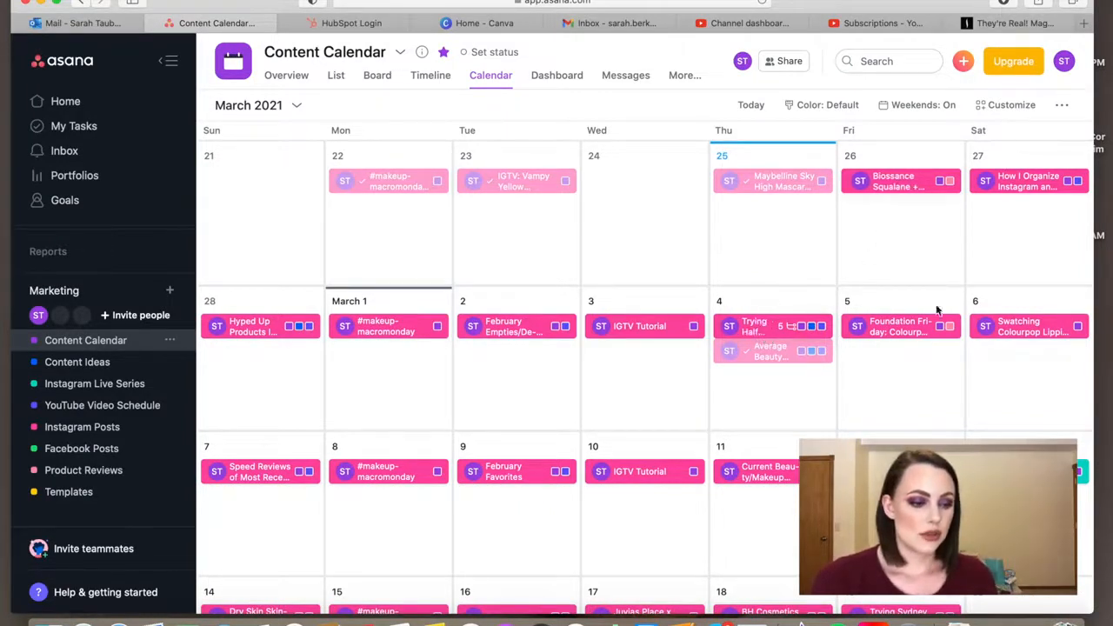
Open the February 27 "How I Organize Instagram and YouTube Content" task, check its Projects View notes, and close it
{"action": "left_click", "coordinate": [1026, 183]}
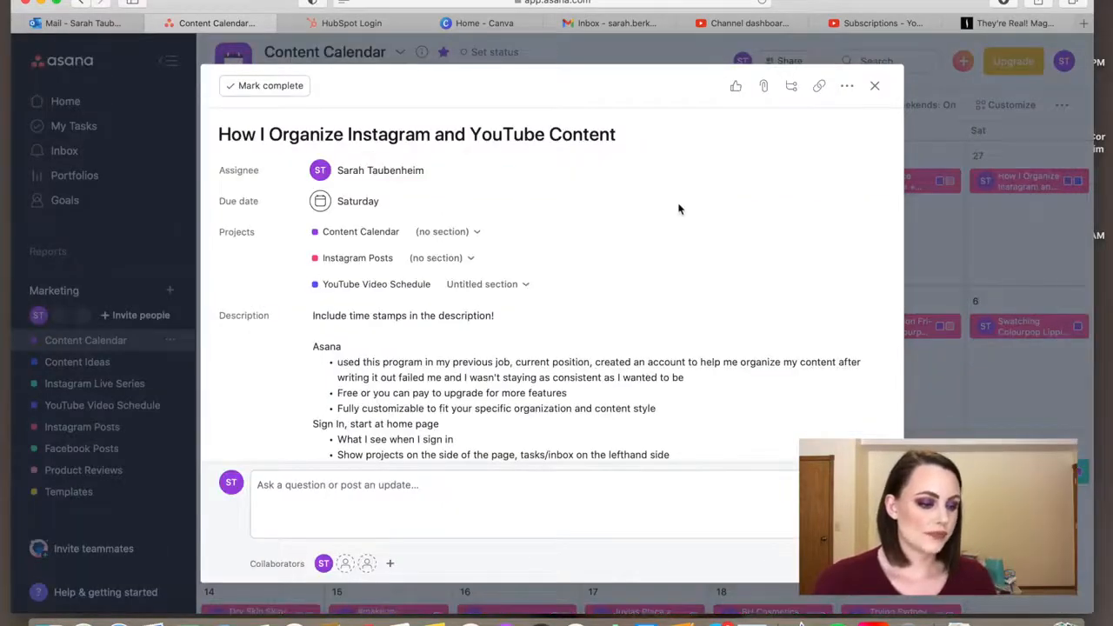
{"action": "scroll", "coordinate": [679, 208], "scroll_direction": "down", "scroll_amount": 10}
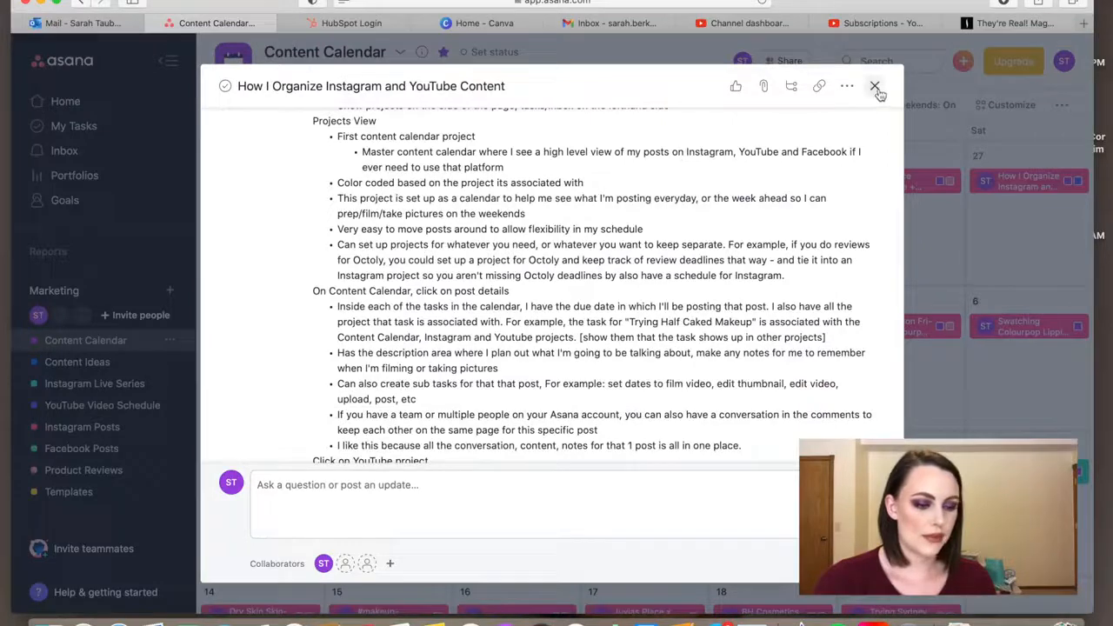
{"action": "left_click", "coordinate": [875, 85]}
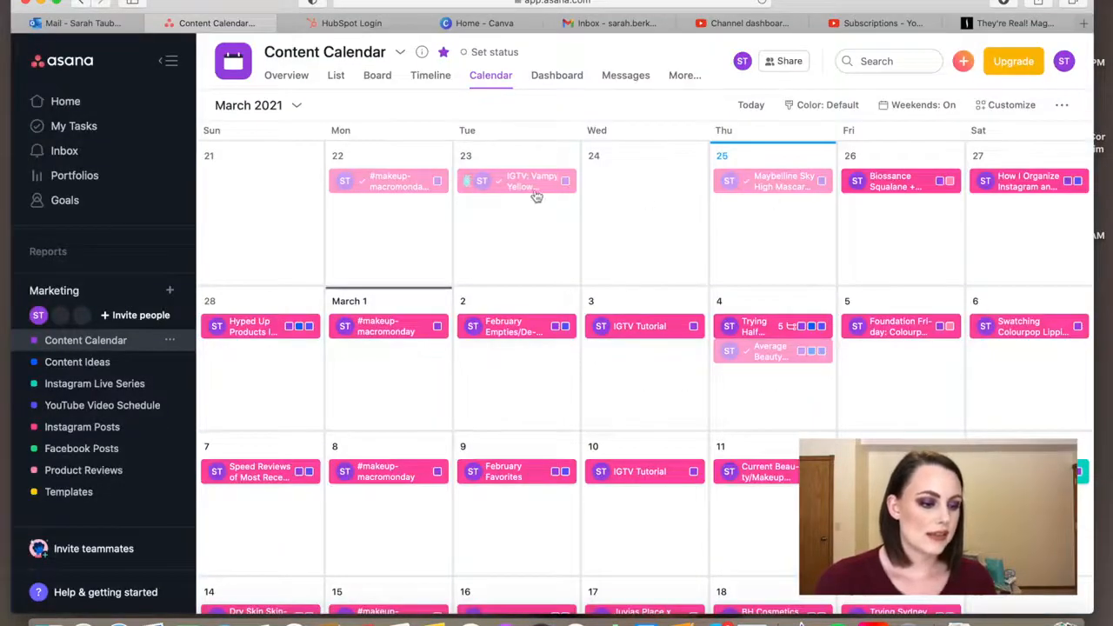
Review the completed February posts in the Content Calendar and return to the current week
{"action": "scroll", "coordinate": [520, 195], "scroll_direction": "up", "scroll_amount": 9}
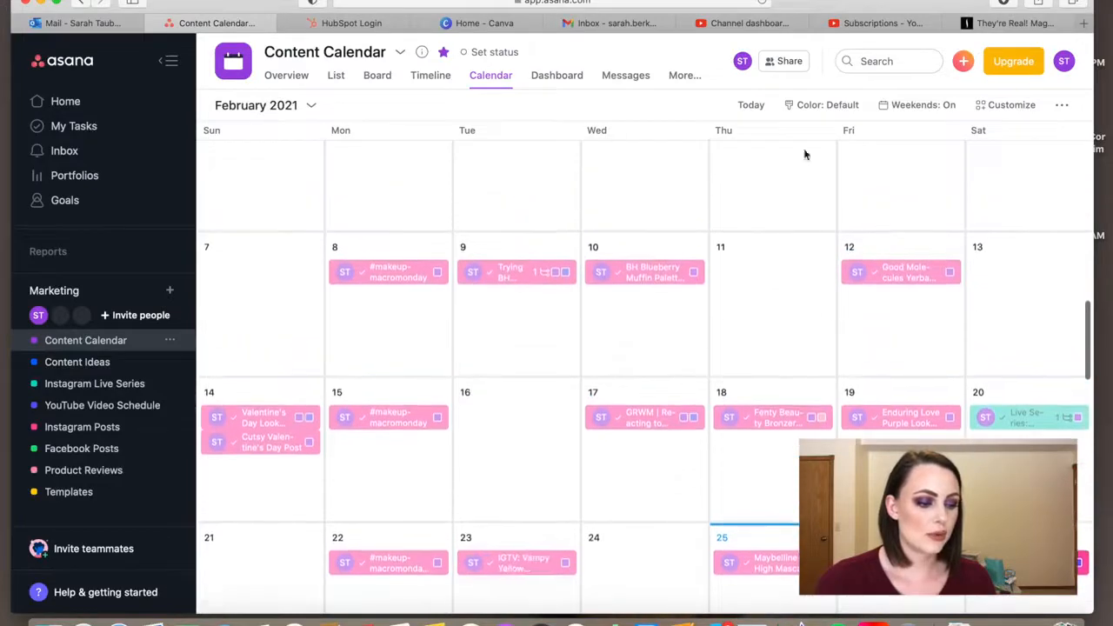
{"action": "scroll", "coordinate": [711, 472], "scroll_direction": "up", "scroll_amount": 3}
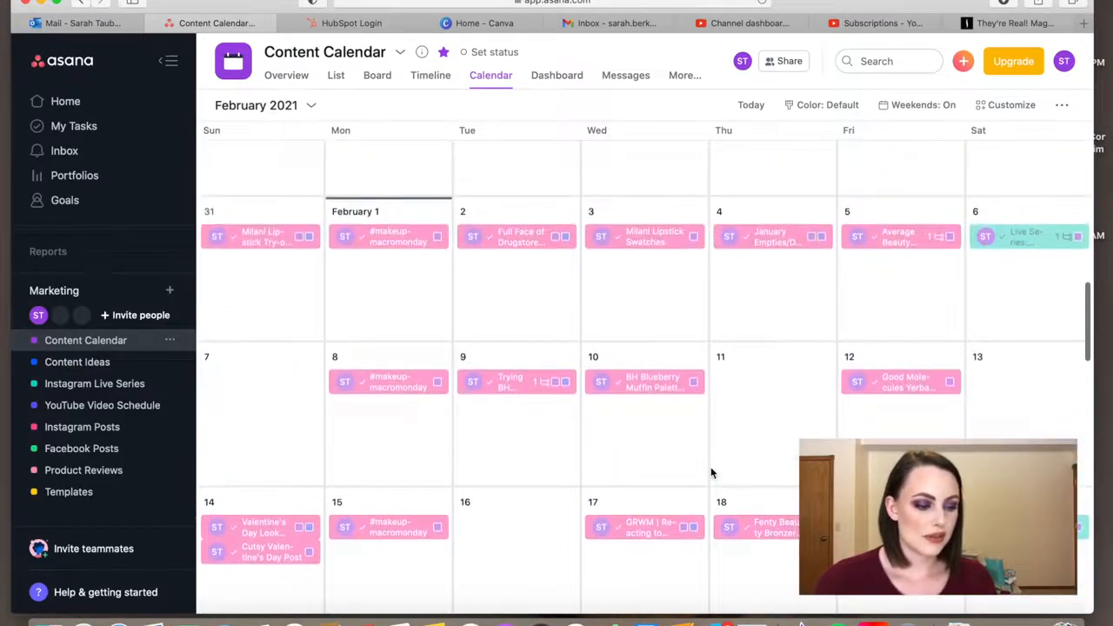
{"action": "scroll", "coordinate": [711, 472], "scroll_direction": "up", "scroll_amount": 3}
{"action": "scroll", "coordinate": [710, 472], "scroll_direction": "down", "scroll_amount": 3}
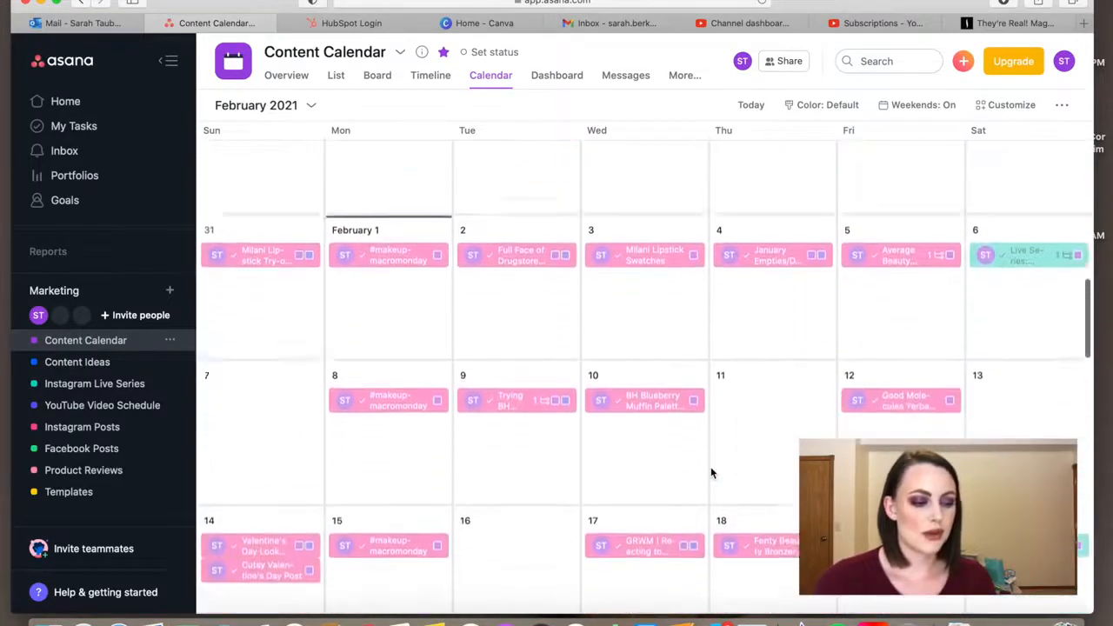
{"action": "scroll", "coordinate": [710, 472], "scroll_direction": "down", "scroll_amount": 3}
{"action": "scroll", "coordinate": [712, 472], "scroll_direction": "down", "scroll_amount": 5}
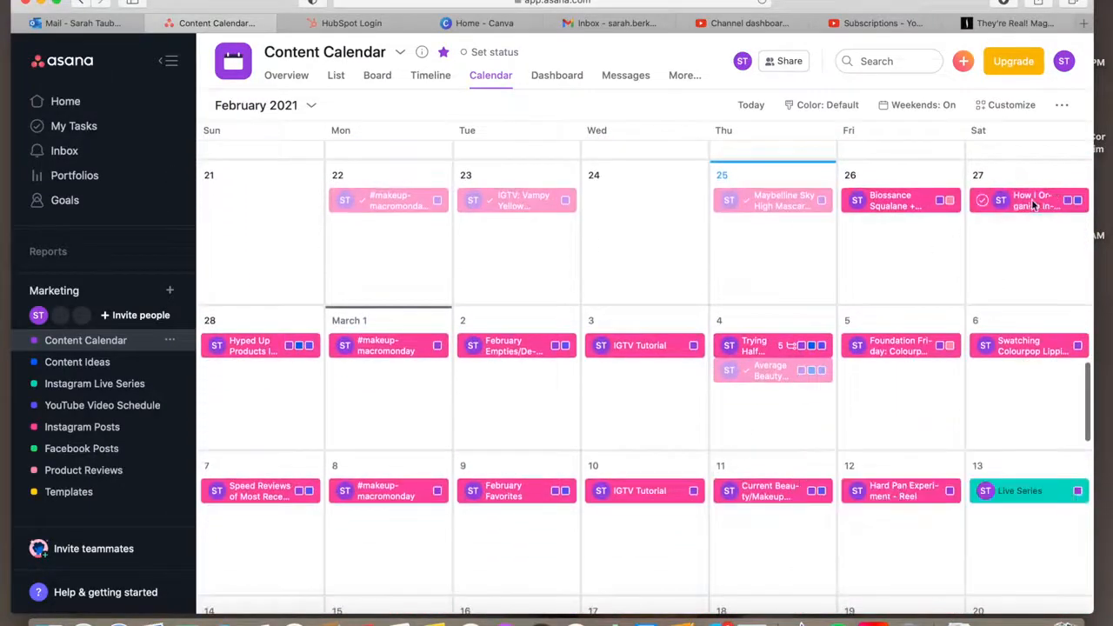
Reopen the February 27 content organization task, read its "New Task Step by Step" notes, and close it
{"action": "left_click", "coordinate": [1034, 205]}
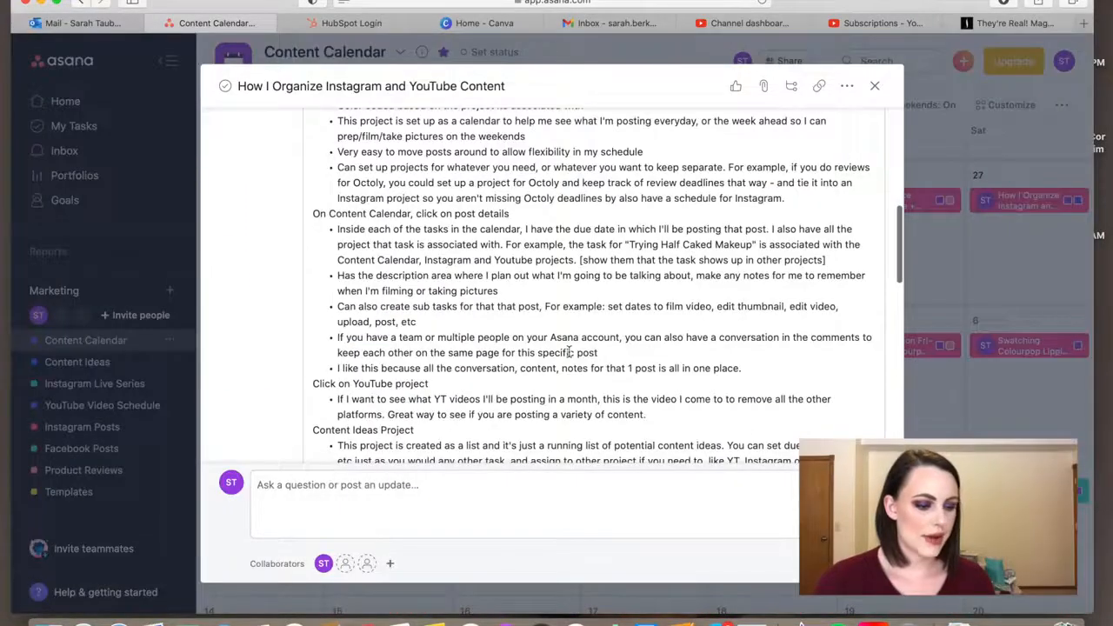
{"action": "scroll", "coordinate": [569, 351], "scroll_direction": "down", "scroll_amount": 5}
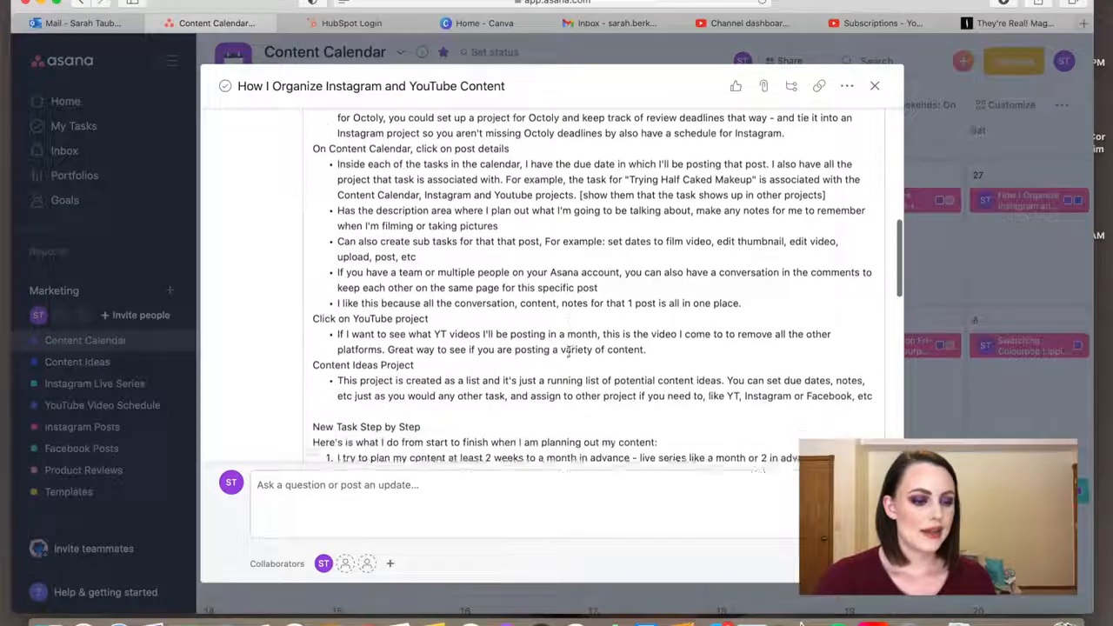
{"action": "scroll", "coordinate": [570, 351], "scroll_direction": "down", "scroll_amount": 3}
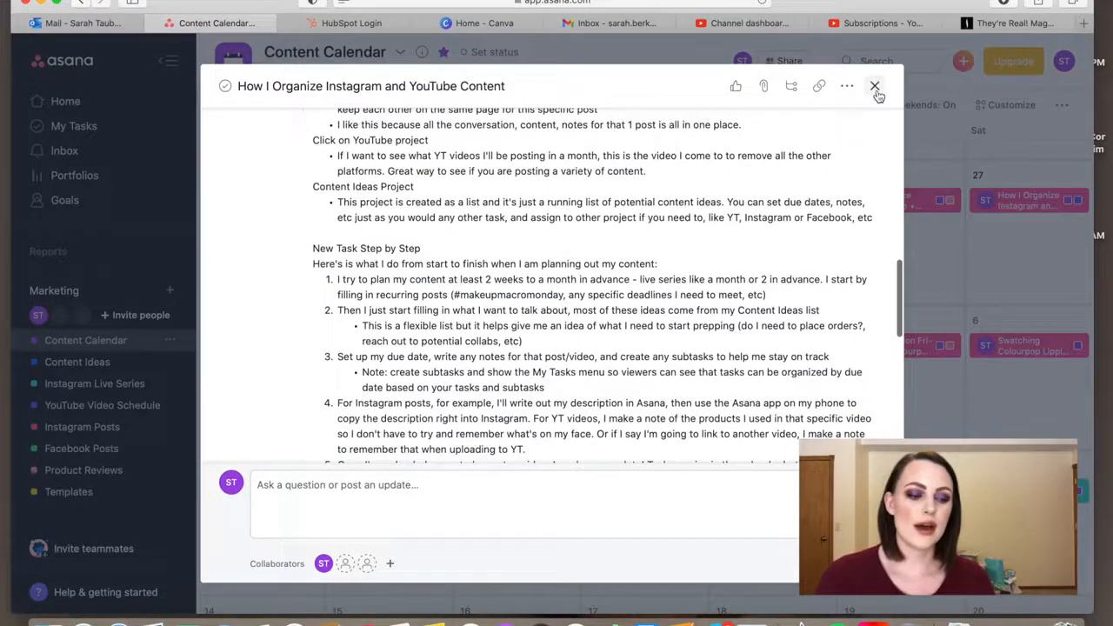
{"action": "left_click", "coordinate": [874, 86]}
Browse the planned posts in the Content Calendar through March and April 2021
{"action": "scroll", "coordinate": [739, 278], "scroll_direction": "down", "scroll_amount": 1}
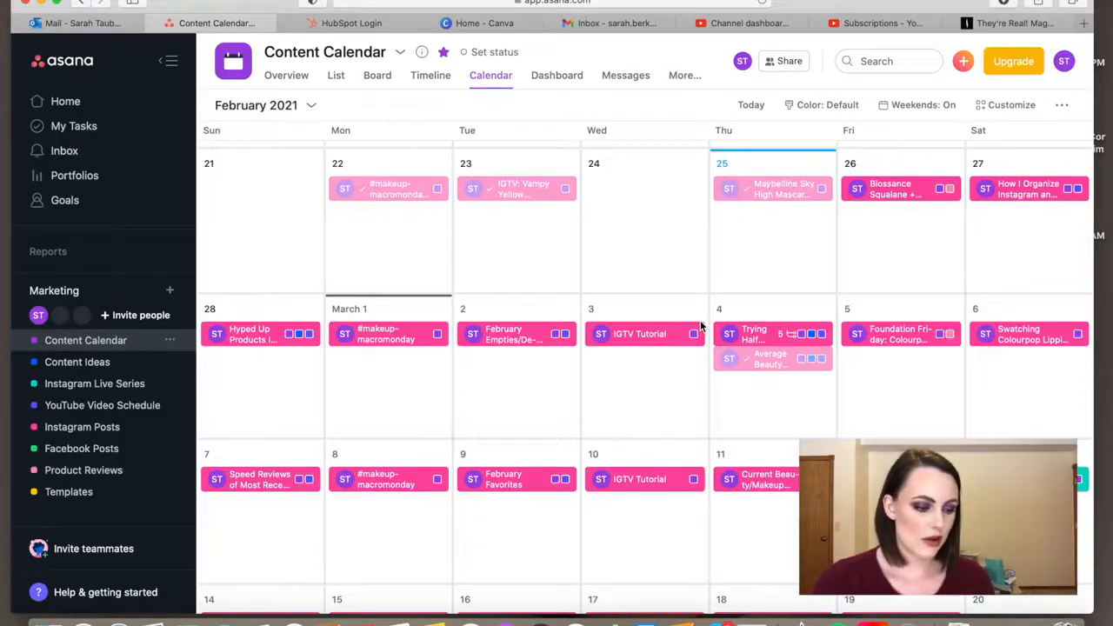
{"action": "scroll", "coordinate": [615, 466], "scroll_direction": "down", "scroll_amount": 3}
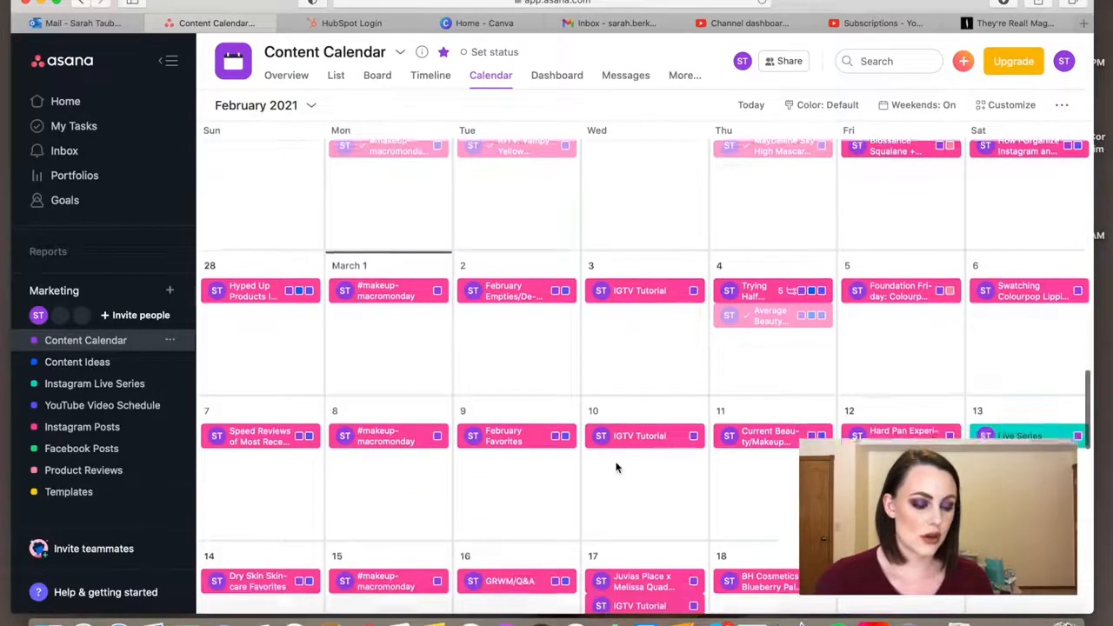
{"action": "scroll", "coordinate": [616, 466], "scroll_direction": "down", "scroll_amount": 10}
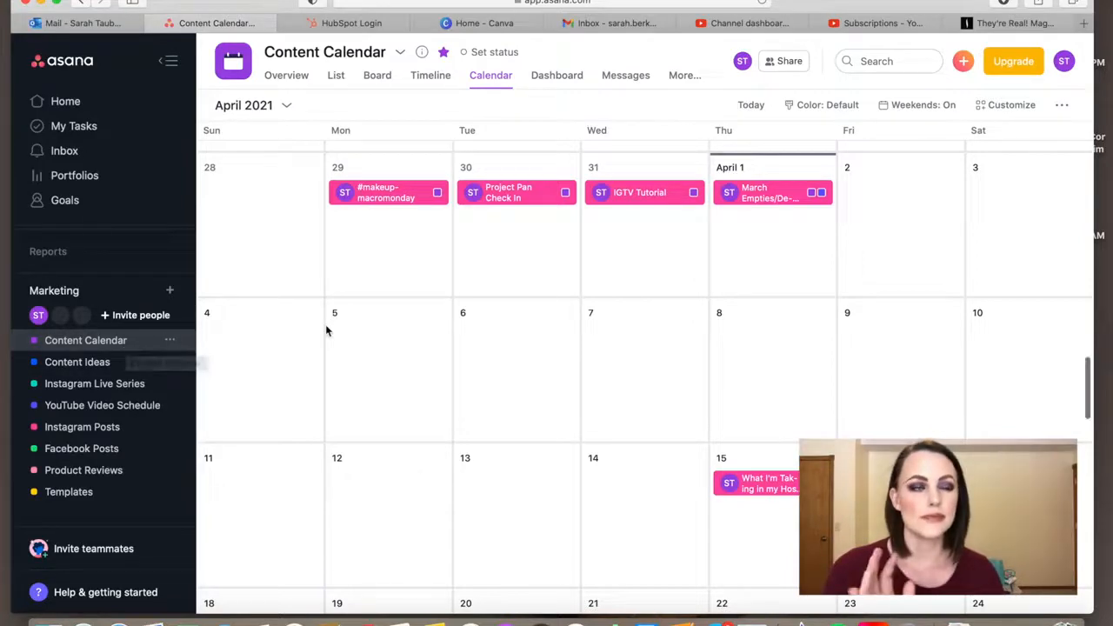
{"action": "scroll", "coordinate": [327, 330], "scroll_direction": "down", "scroll_amount": 1}
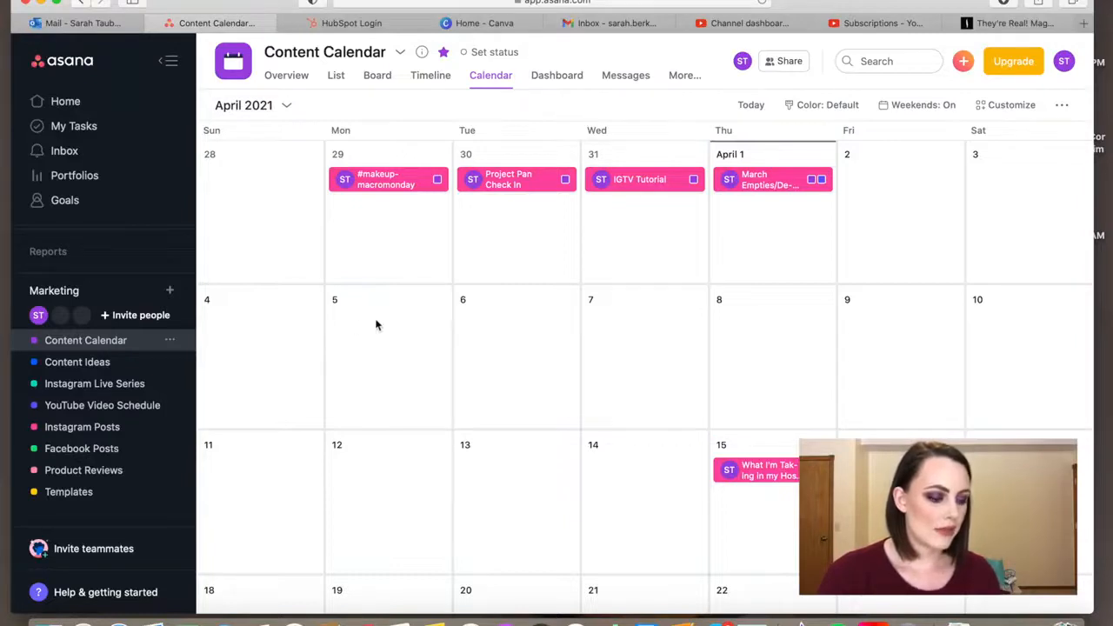
{"action": "scroll", "coordinate": [391, 193], "scroll_direction": "down", "scroll_amount": 5}
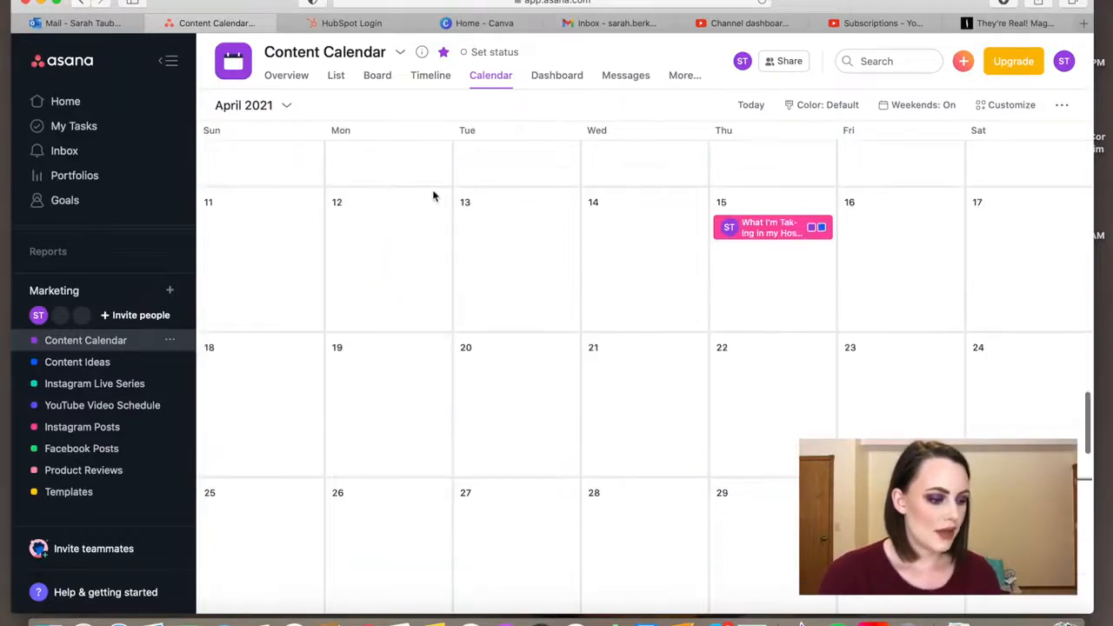
Copy the title of the March 29 "#makeupmacromonday" task and close the task
{"action": "scroll", "coordinate": [433, 200], "scroll_direction": "up", "scroll_amount": 5}
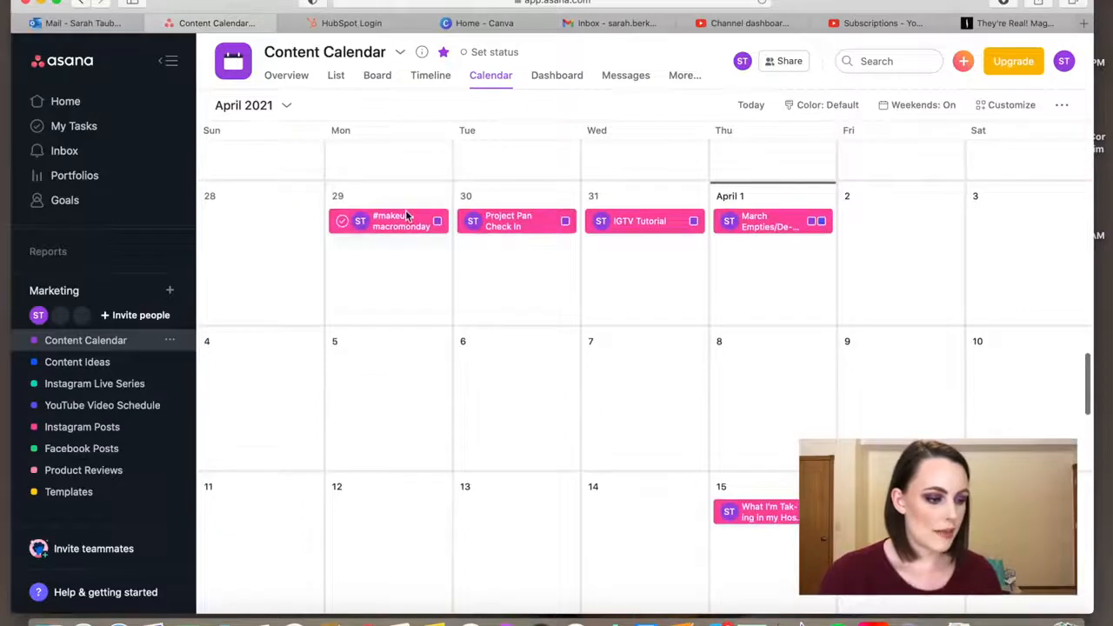
{"action": "left_click", "coordinate": [408, 218]}
{"action": "double_click", "coordinate": [429, 140]}
{"action": "triple_click", "coordinate": [428, 140]}
{"action": "key", "text": "super+c"}
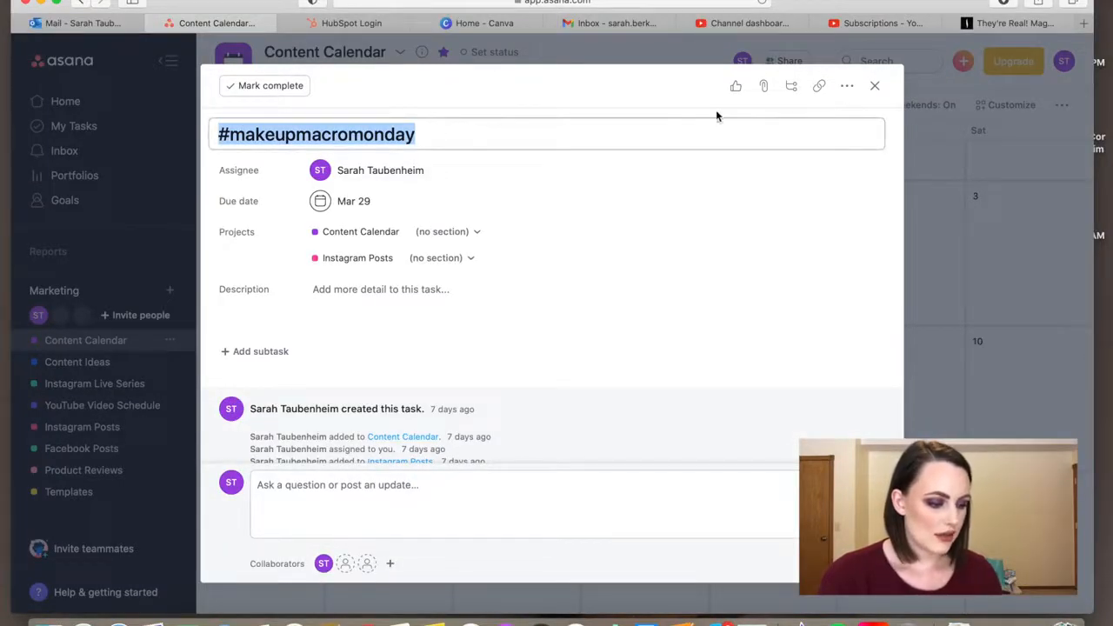
{"action": "left_click", "coordinate": [874, 85]}
Create "#makeupmacromonday" tasks on Mondays April 5, 12, 19 and 26 using the copied title
{"action": "left_click", "coordinate": [397, 345]}
{"action": "key", "text": "super+v"}
{"action": "scroll", "coordinate": [397, 345], "scroll_direction": "down", "scroll_amount": 2}
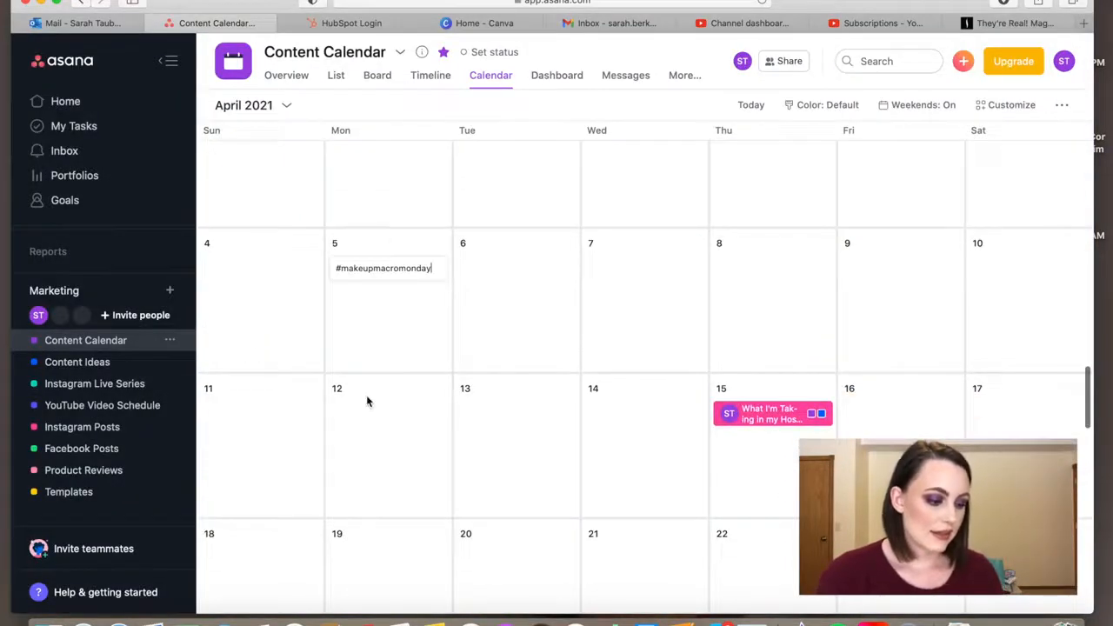
{"action": "left_click", "coordinate": [353, 426]}
{"action": "key", "text": "super+v"}
{"action": "scroll", "coordinate": [352, 430], "scroll_direction": "down", "scroll_amount": 2}
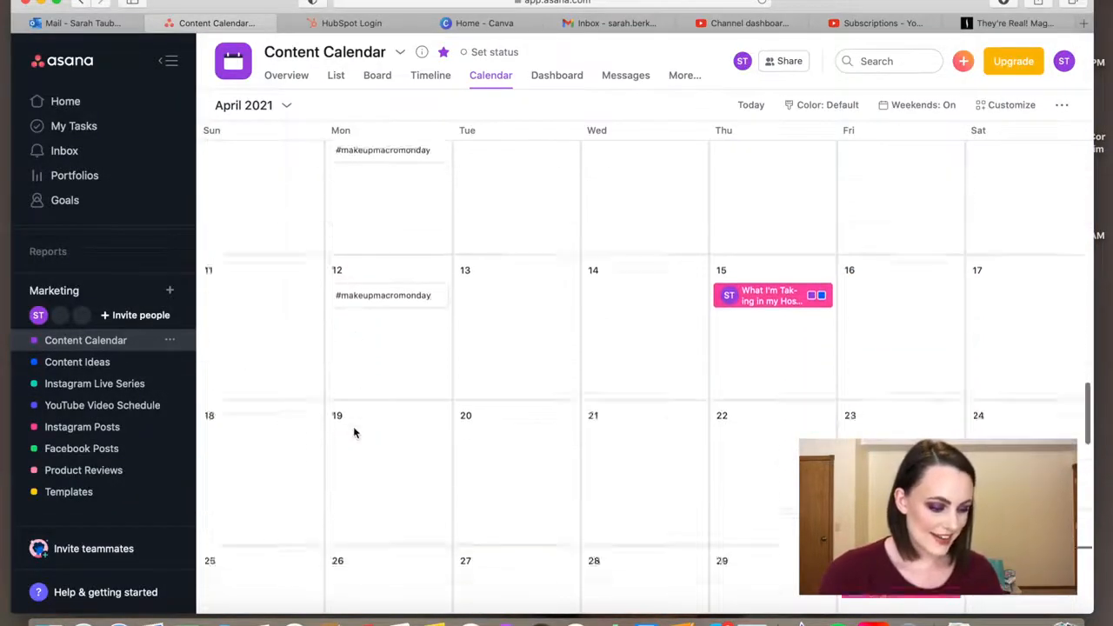
{"action": "left_click", "coordinate": [355, 424]}
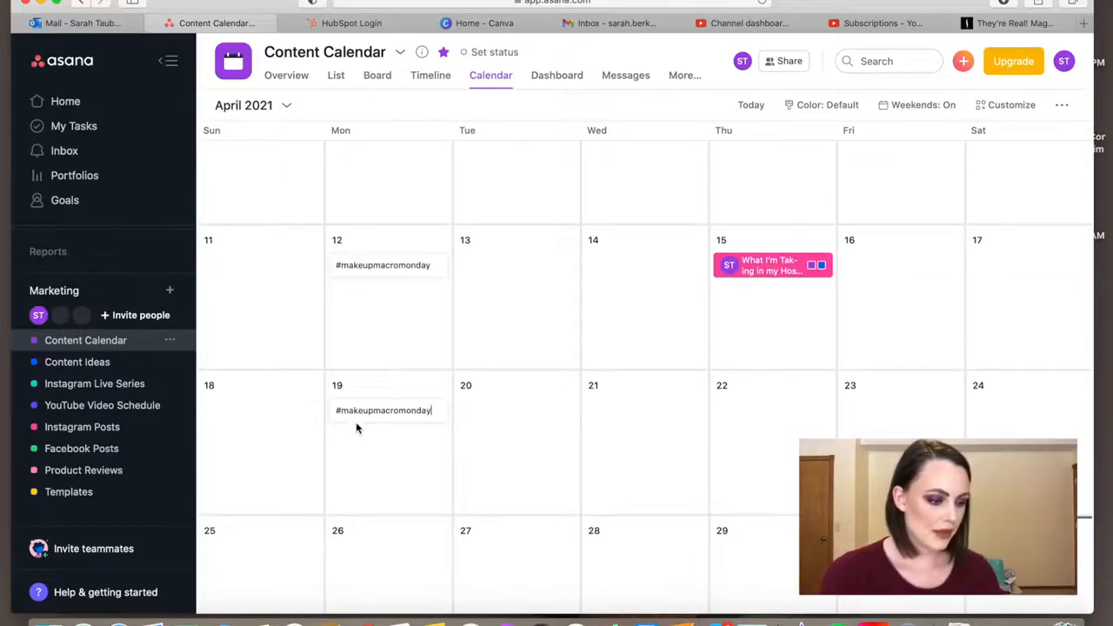
{"action": "key", "text": "super+v"}
{"action": "scroll", "coordinate": [355, 428], "scroll_direction": "down", "scroll_amount": 2}
{"action": "left_click", "coordinate": [356, 427]}
{"action": "key", "text": "super+v"}
{"action": "scroll", "coordinate": [356, 428], "scroll_direction": "up", "scroll_amount": 6}
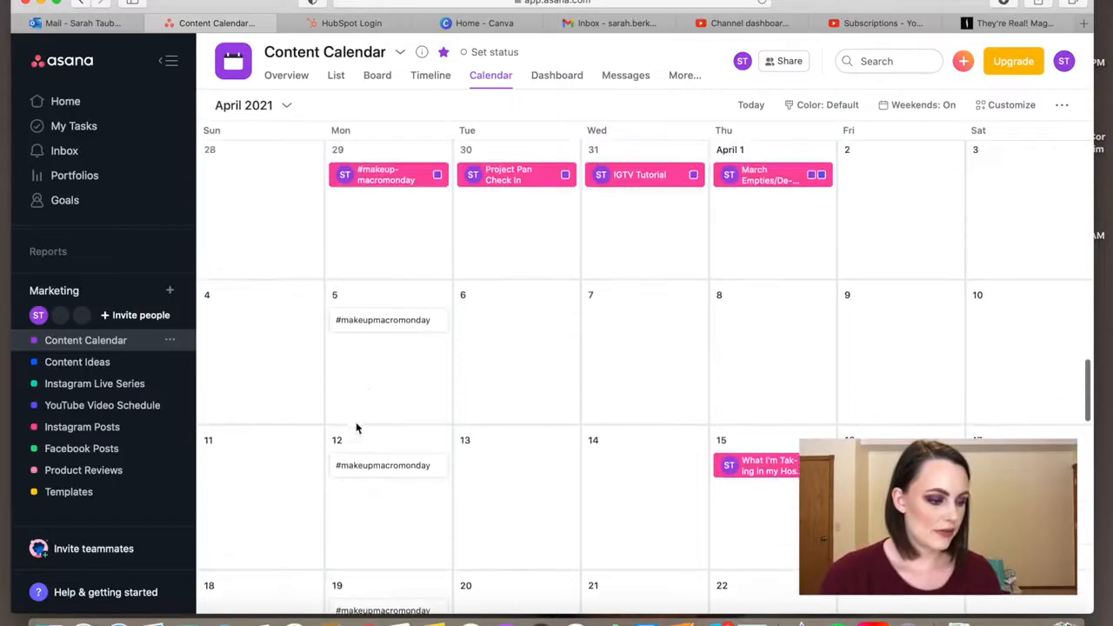
Assign the April 5 "#makeupmacromonday" task to yourself and add it to the Instagram Posts project
{"action": "left_click", "coordinate": [383, 320]}
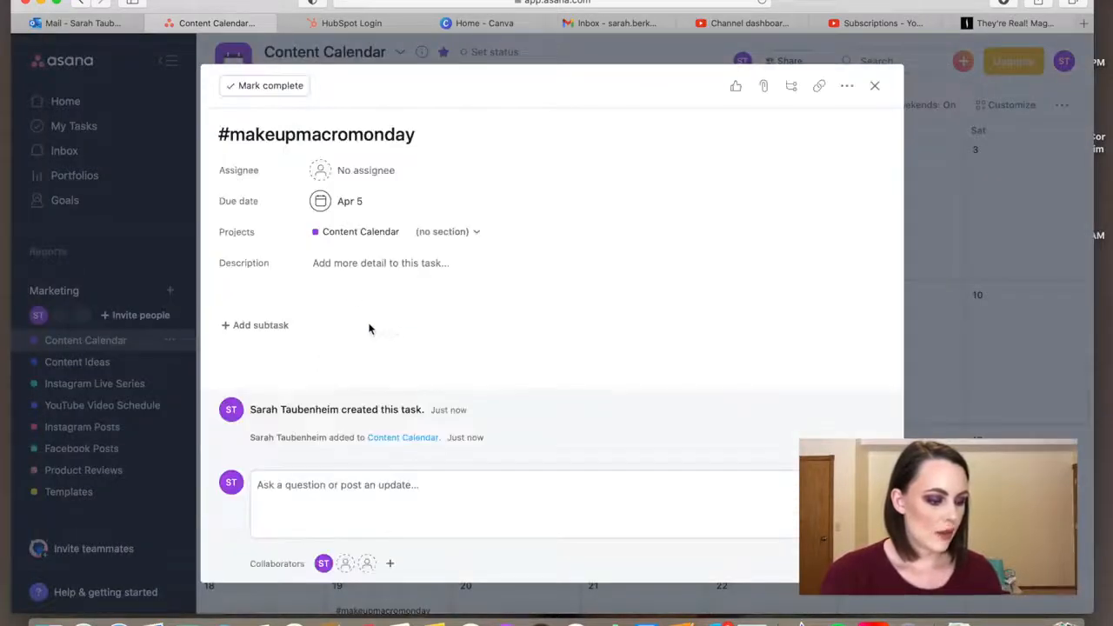
{"action": "left_click", "coordinate": [365, 170]}
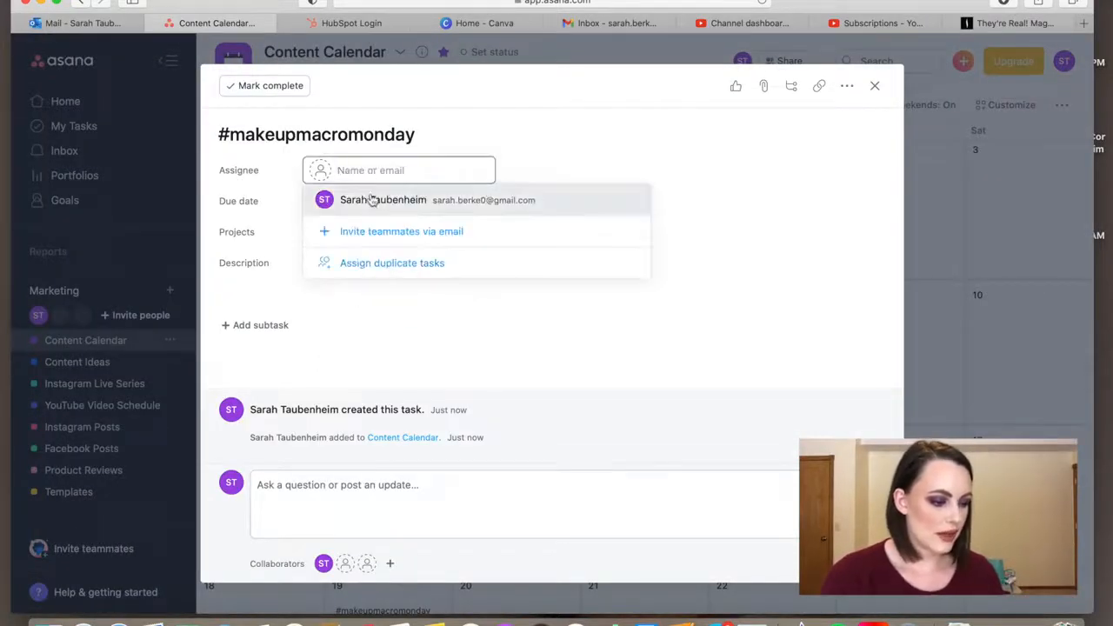
{"action": "left_click", "coordinate": [372, 200]}
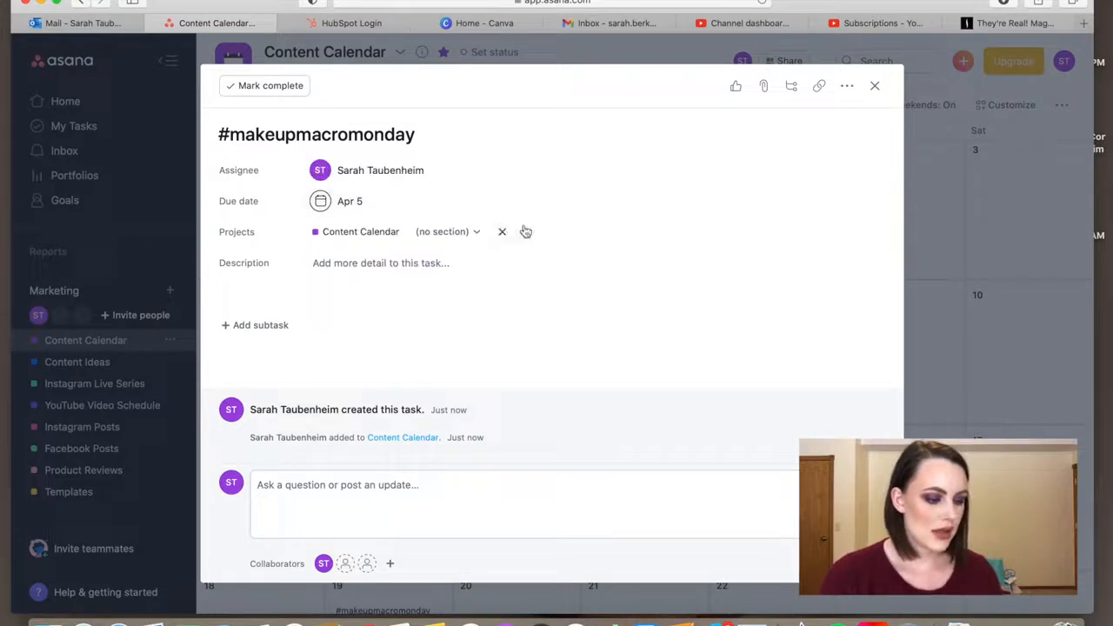
{"action": "left_click", "coordinate": [525, 232]}
{"action": "type", "text": "Insta"}
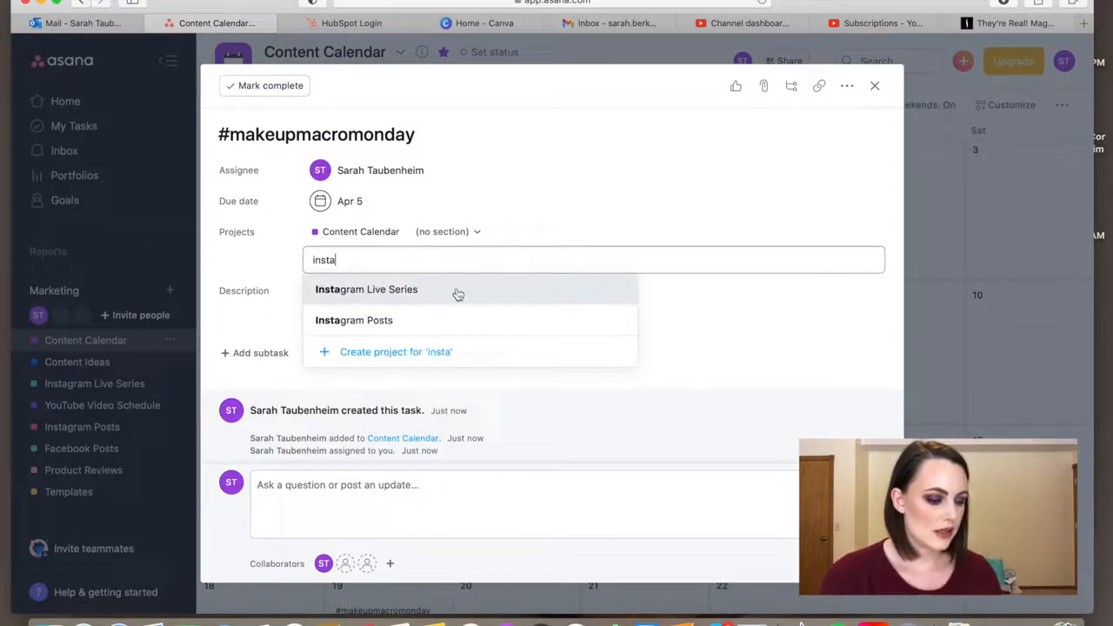
{"action": "left_click", "coordinate": [421, 327]}
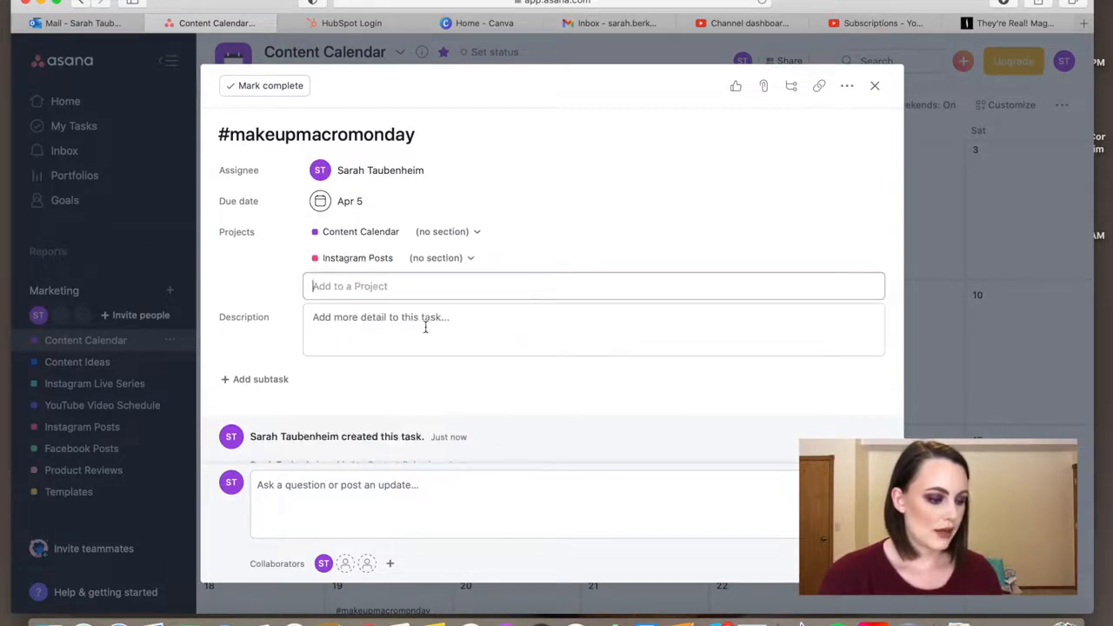
{"action": "left_click", "coordinate": [874, 85]}
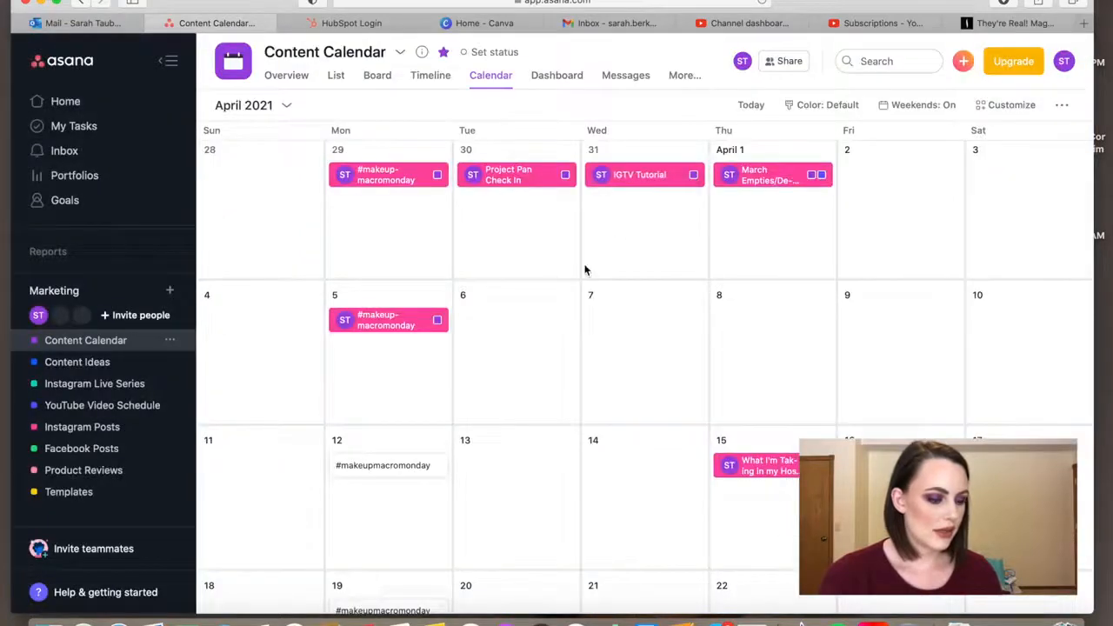
Assign the April 12 "#makeupmacromonday" task to yourself and add it to the Instagram Posts project
{"action": "left_click", "coordinate": [402, 468]}
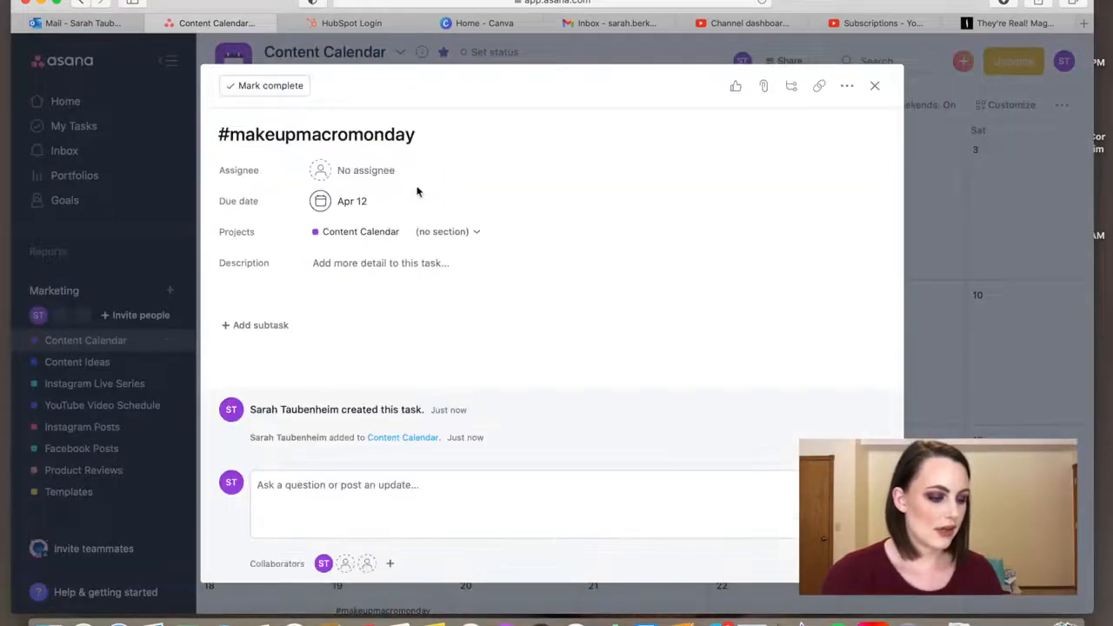
{"action": "left_click", "coordinate": [348, 173]}
{"action": "left_click", "coordinate": [348, 200]}
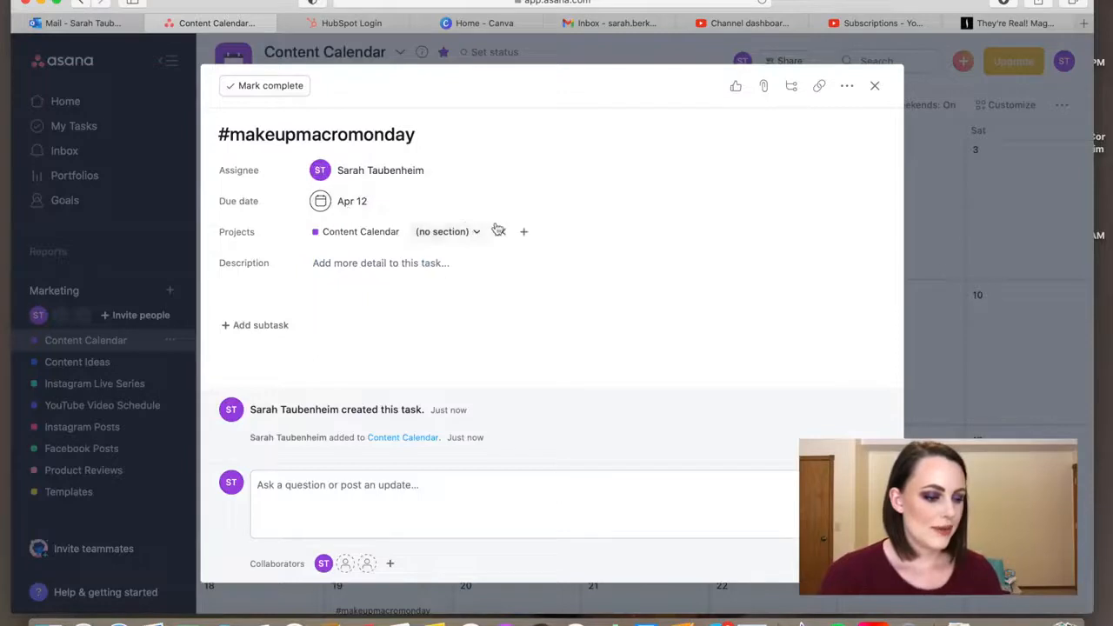
{"action": "left_click", "coordinate": [523, 232]}
{"action": "type", "text": "inst"}
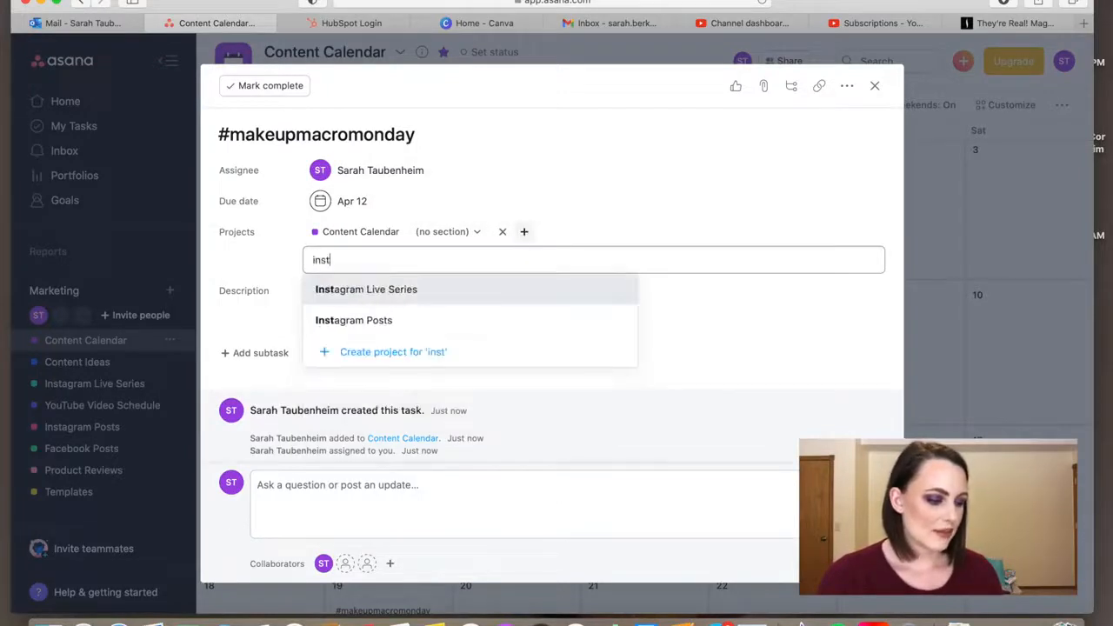
{"action": "left_click", "coordinate": [482, 318]}
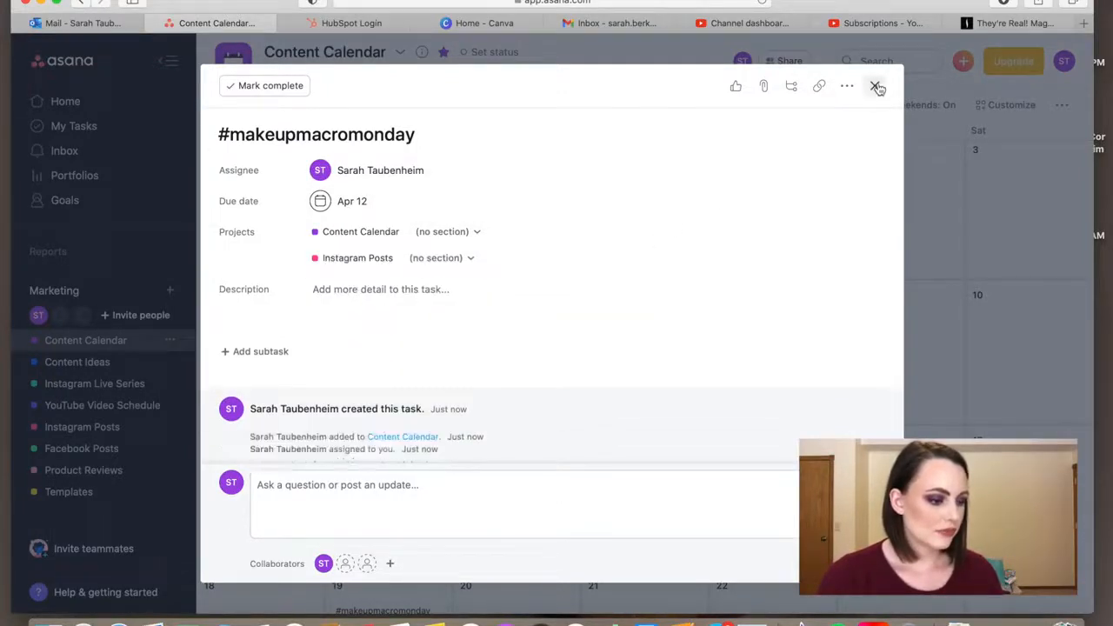
{"action": "left_click", "coordinate": [876, 87]}
Assign the April 19 "#makeupmacromonday" task to yourself and add it to the Instagram Posts project
{"action": "scroll", "coordinate": [618, 325], "scroll_direction": "down", "scroll_amount": 3}
{"action": "left_click", "coordinate": [402, 444]}
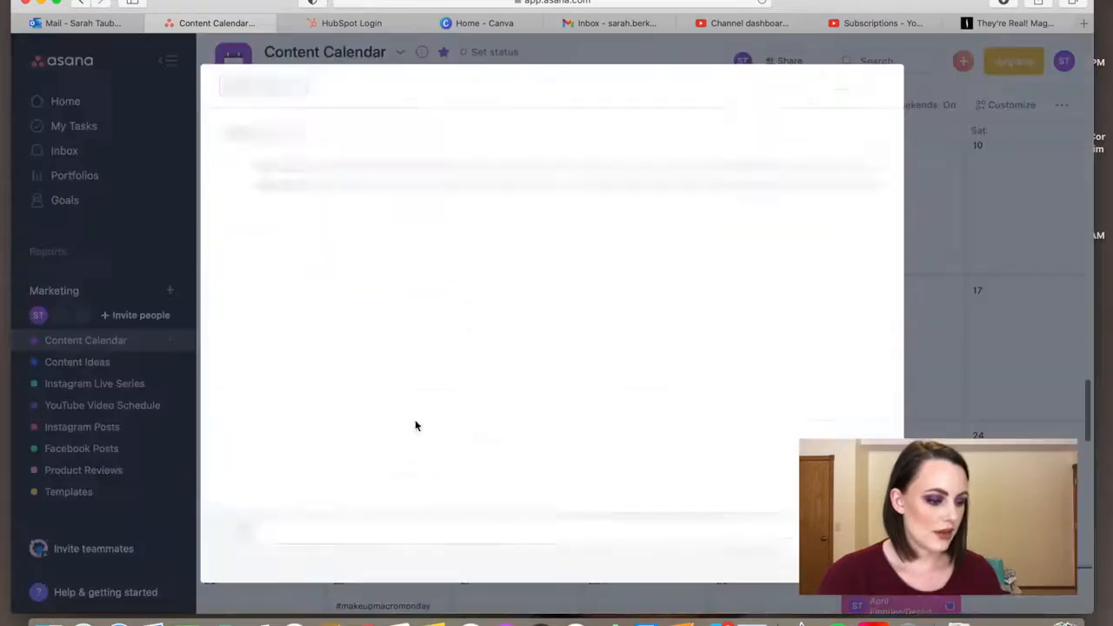
{"action": "left_click", "coordinate": [380, 177]}
{"action": "type", "text": "s"}
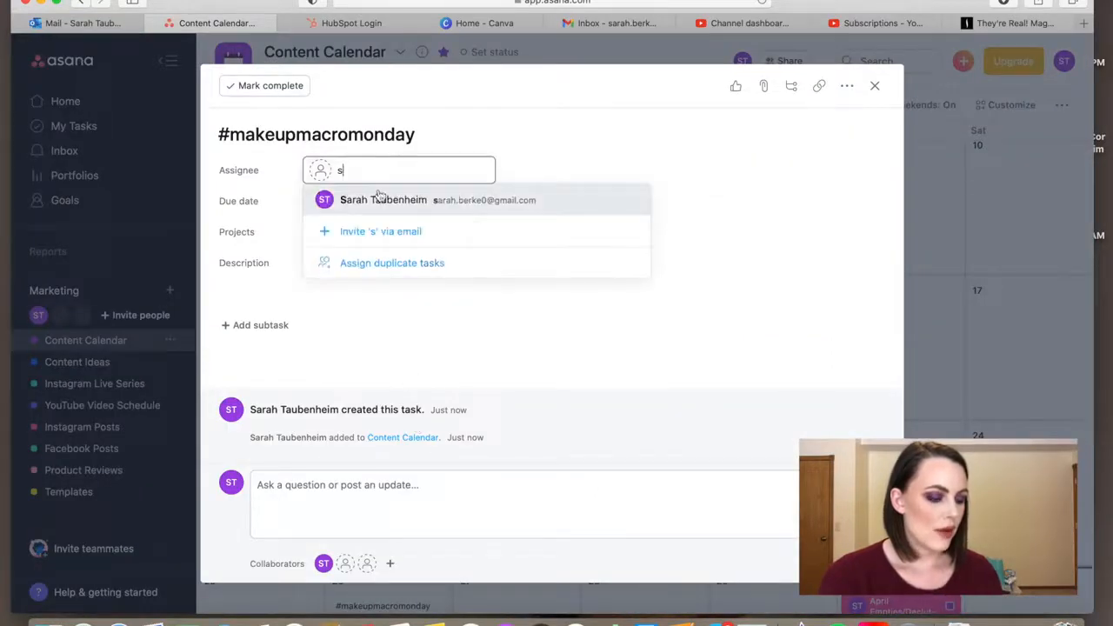
{"action": "left_click", "coordinate": [380, 197]}
{"action": "left_click", "coordinate": [526, 234]}
{"action": "left_click", "coordinate": [405, 409]}
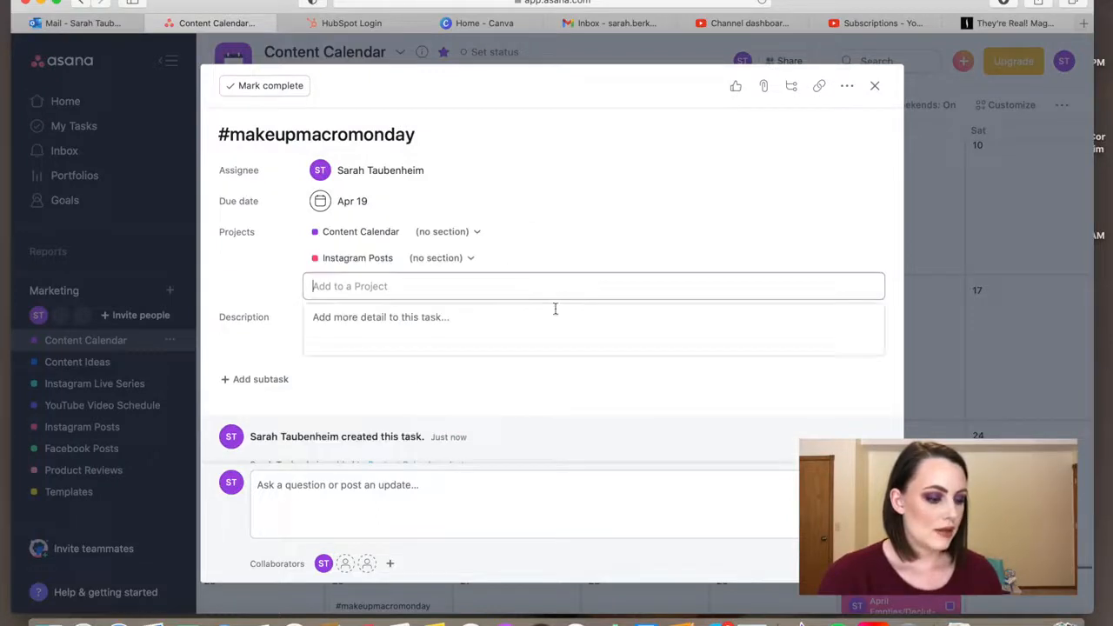
{"action": "left_click", "coordinate": [873, 85]}
Assign the April 26 "#makeupmacromonday" task to yourself and add it to the Instagram Posts project
{"action": "scroll", "coordinate": [524, 454], "scroll_direction": "down", "scroll_amount": 3}
{"action": "left_click", "coordinate": [405, 497]}
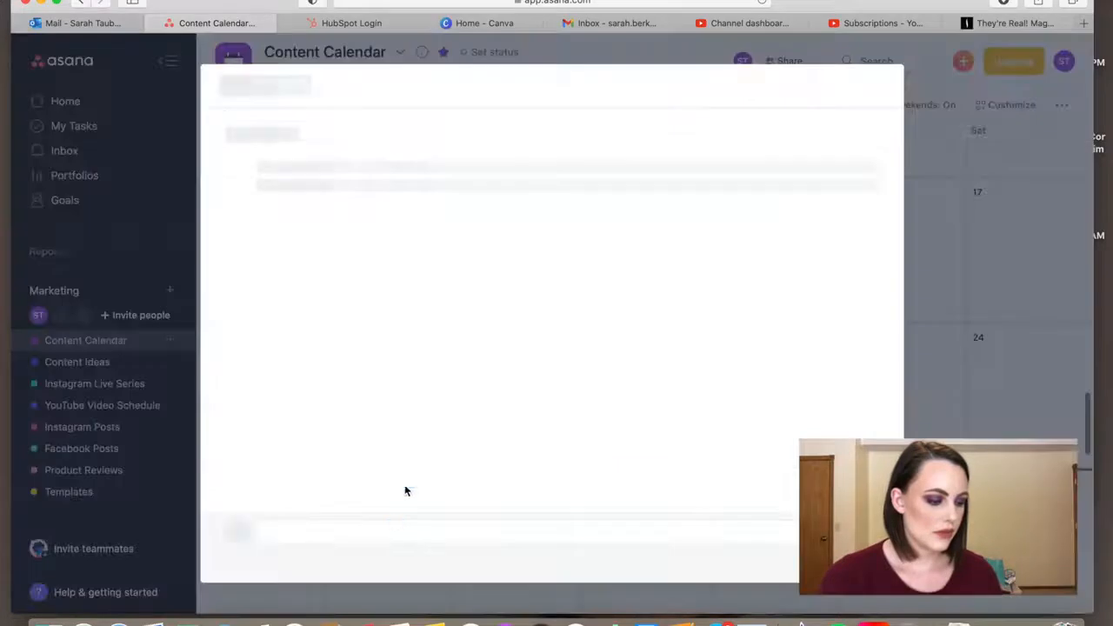
{"action": "left_click", "coordinate": [396, 172]}
{"action": "left_click", "coordinate": [383, 200]}
{"action": "left_click", "coordinate": [521, 232]}
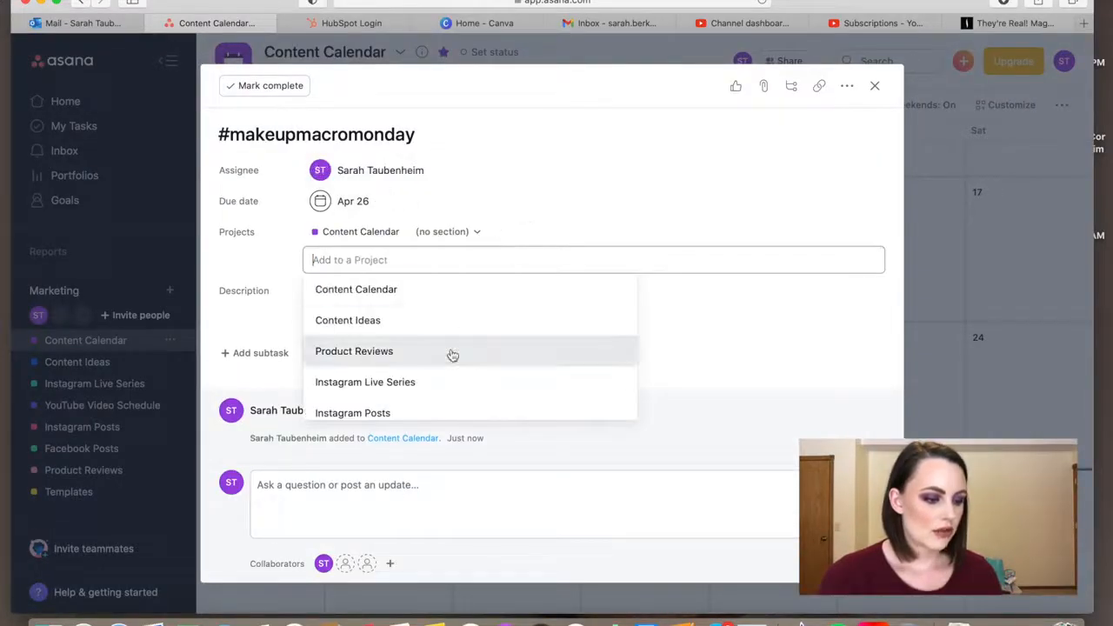
{"action": "left_click", "coordinate": [433, 410]}
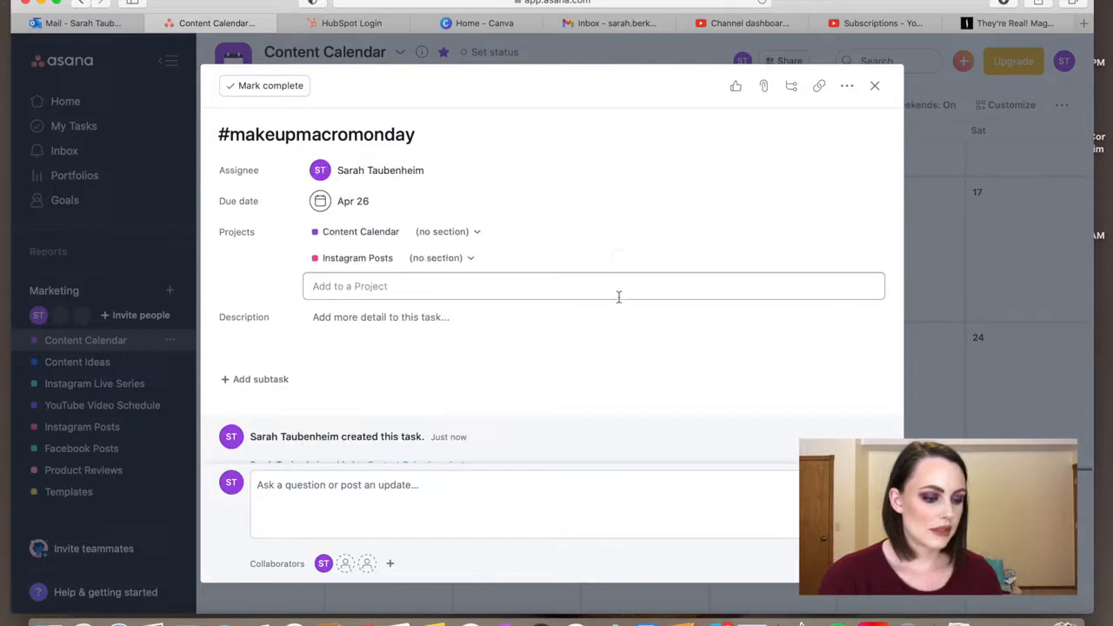
{"action": "left_click", "coordinate": [875, 86]}
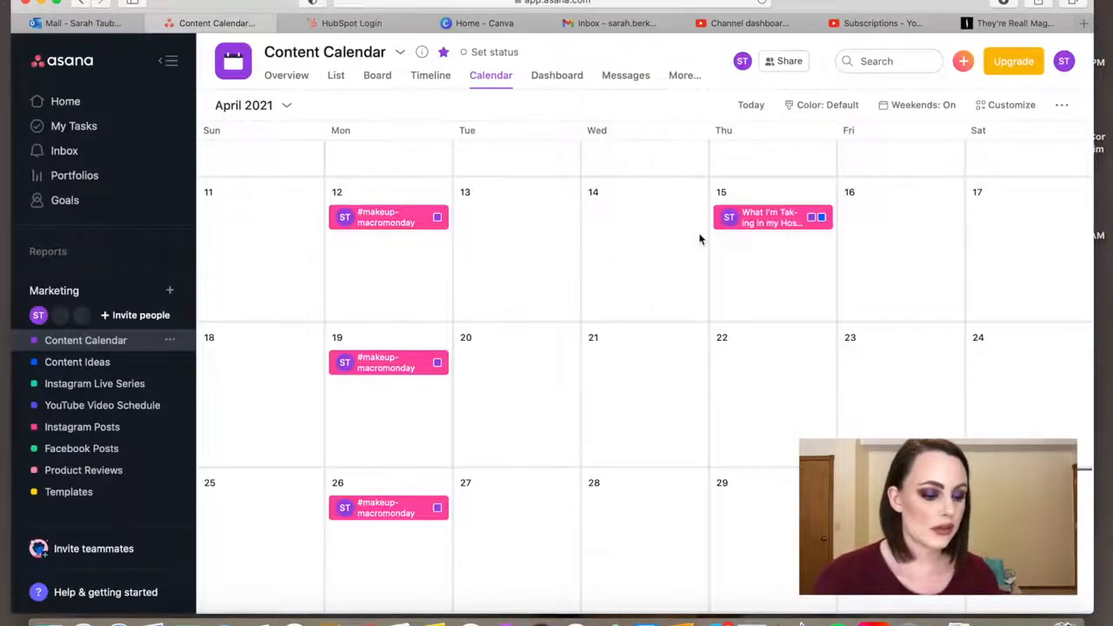
Create an "IGTV Tutorial" task on Wednesday, April 7, and copy its title
{"action": "scroll", "coordinate": [700, 238], "scroll_direction": "up", "scroll_amount": 3}
{"action": "scroll", "coordinate": [700, 238], "scroll_direction": "down", "scroll_amount": 1}
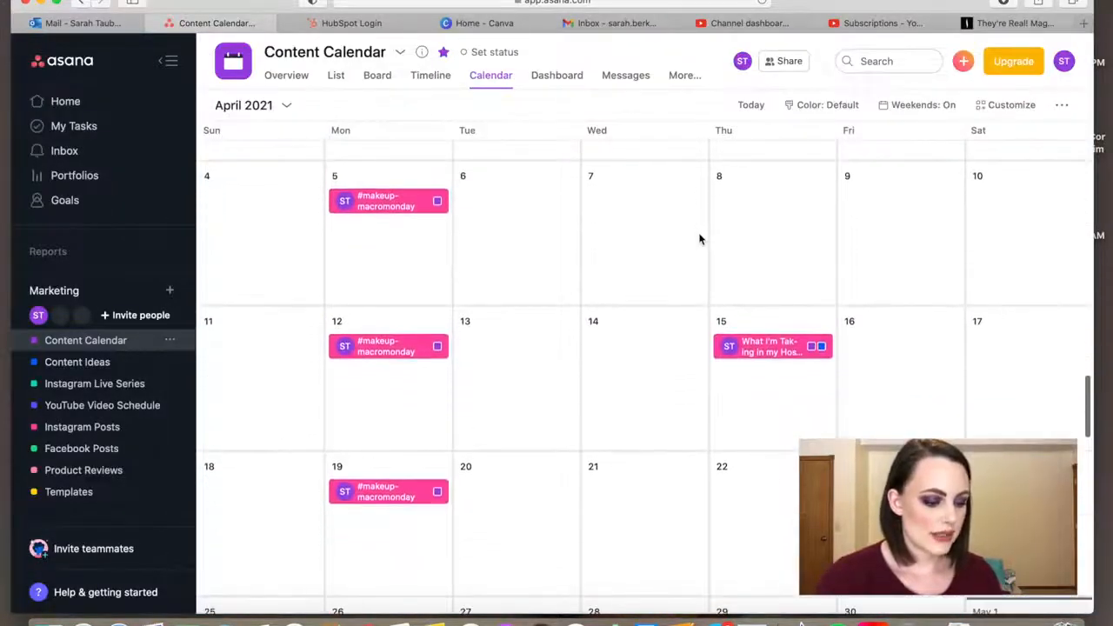
{"action": "left_click", "coordinate": [610, 221]}
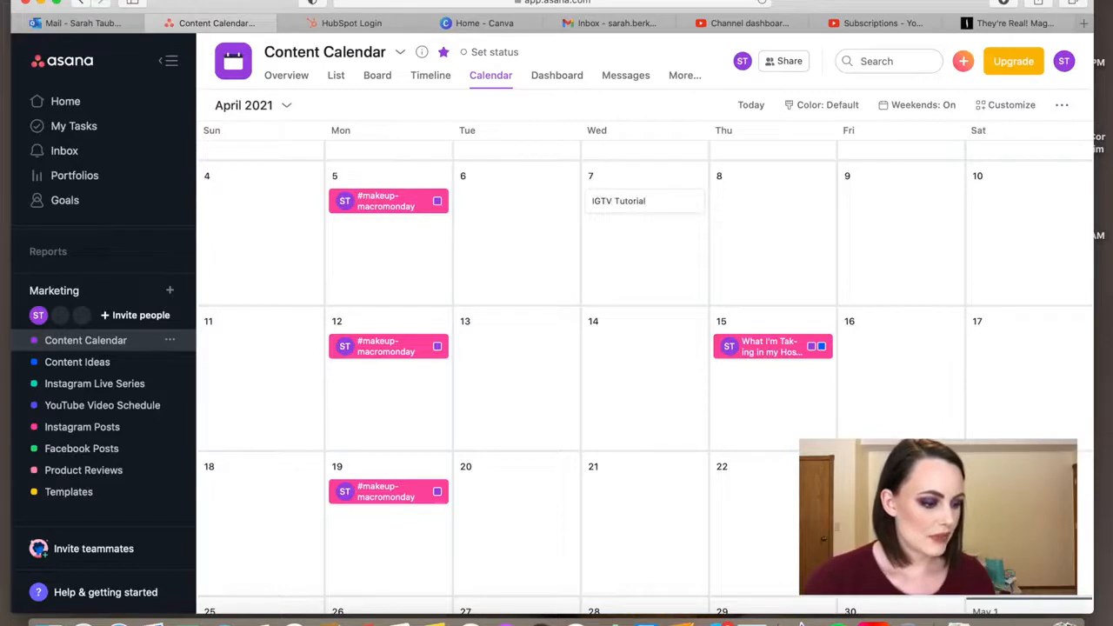
{"action": "key", "text": "Return"}
{"action": "left_click", "coordinate": [638, 195]}
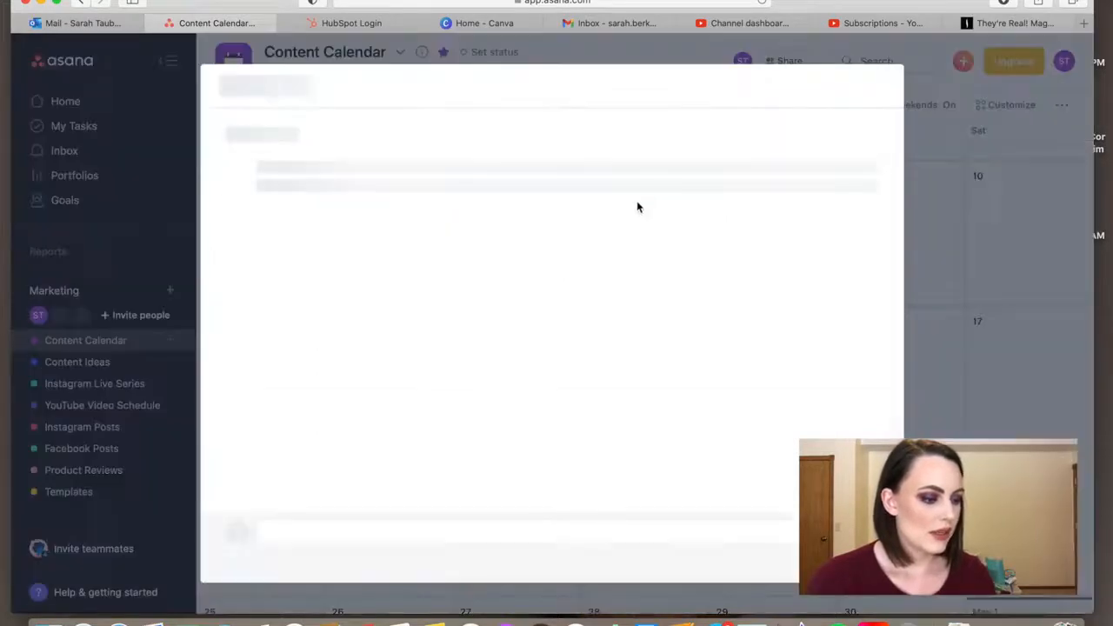
{"action": "left_click", "coordinate": [327, 134]}
{"action": "key", "text": "super+c"}
{"action": "key", "text": "alt+shift+Left"}
{"action": "key", "text": "alt+shift+Left"}
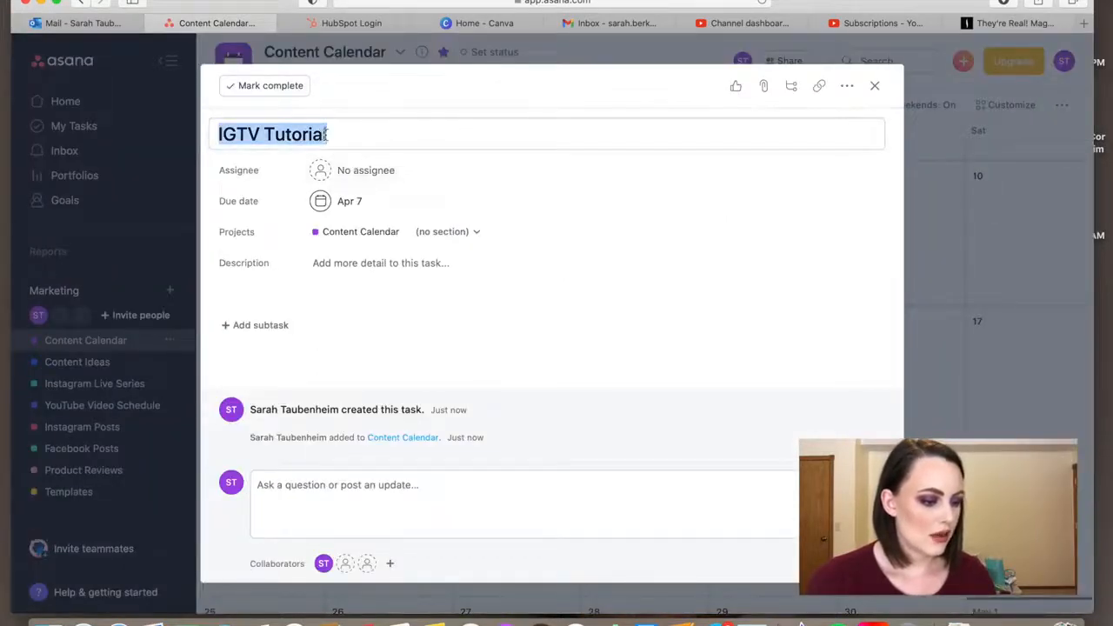
Assign the April 7 "IGTV Tutorial" task to yourself and add it to the Instagram Posts project
{"action": "left_click", "coordinate": [357, 170]}
{"action": "left_click", "coordinate": [396, 206]}
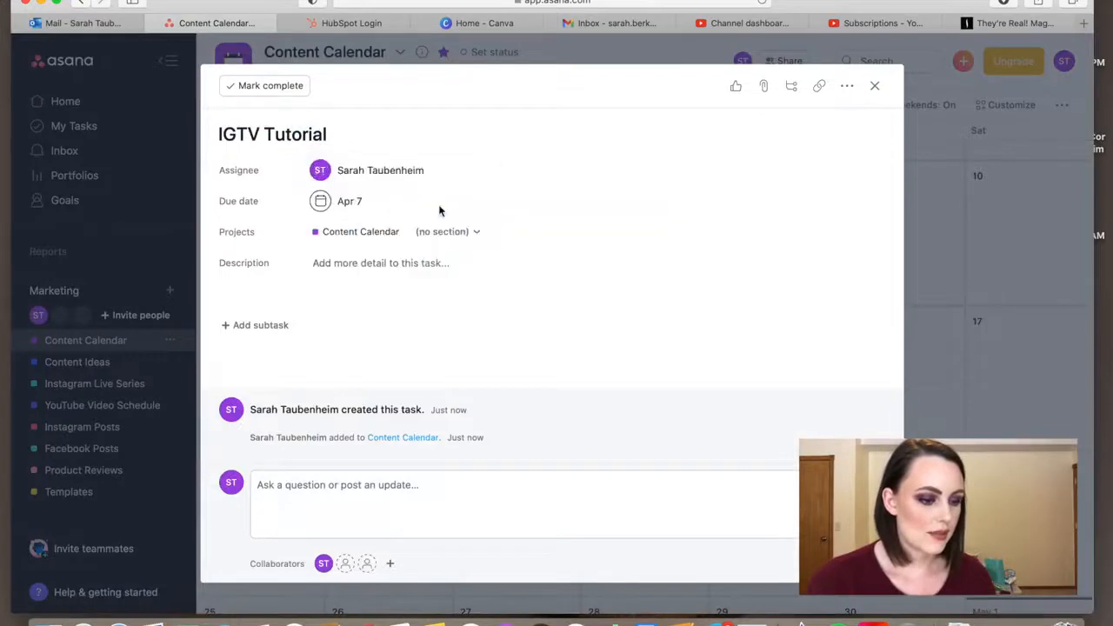
{"action": "left_click", "coordinate": [525, 232]}
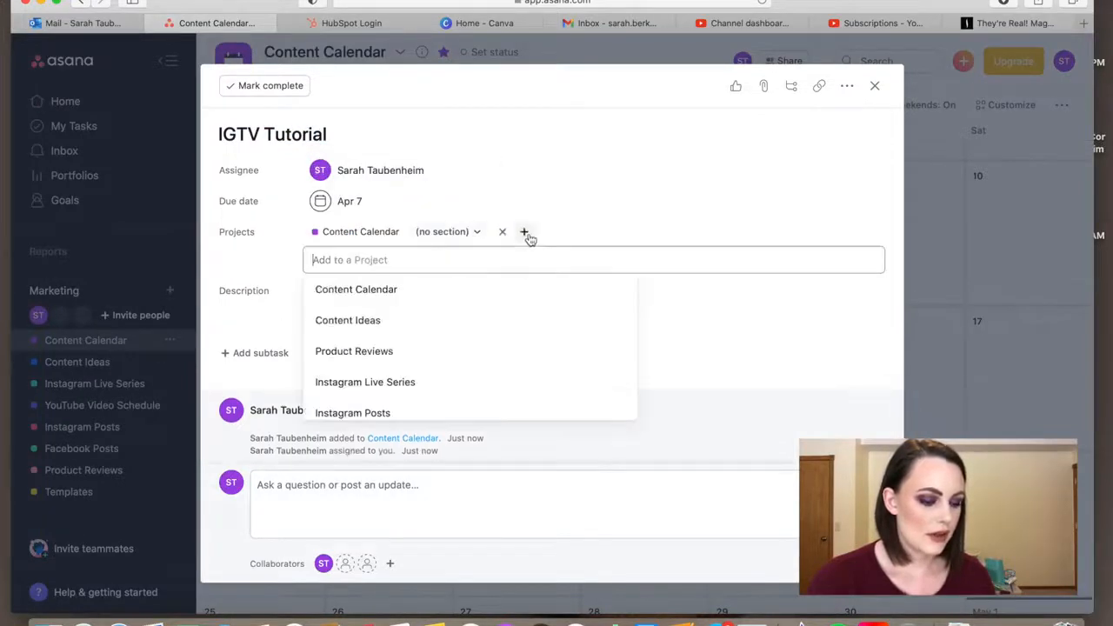
{"action": "left_click", "coordinate": [415, 411]}
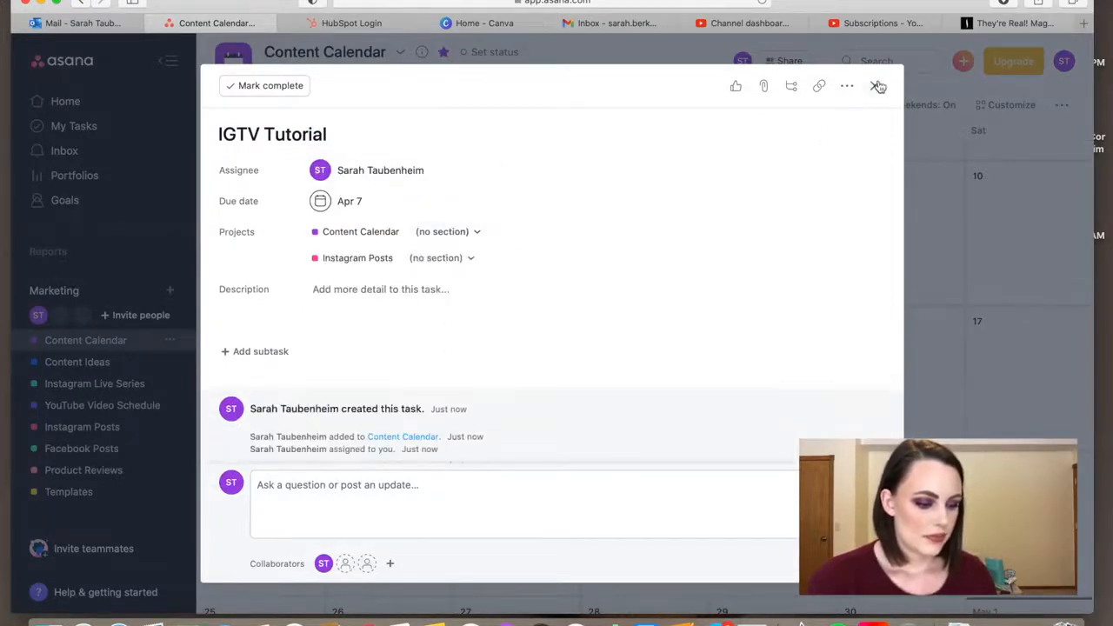
{"action": "left_click", "coordinate": [876, 87]}
Create "IGTV Tutorial" tasks on Wednesdays April 14, 21 and 28 using the copied title
{"action": "left_click", "coordinate": [624, 364]}
{"action": "key", "text": "super+v"}
{"action": "scroll", "coordinate": [626, 461], "scroll_direction": "down", "scroll_amount": 2}
{"action": "left_click", "coordinate": [626, 424]}
{"action": "key", "text": "super+v"}
{"action": "scroll", "coordinate": [626, 424], "scroll_direction": "down", "scroll_amount": 2}
{"action": "left_click", "coordinate": [626, 424]}
{"action": "key", "text": "super+v"}
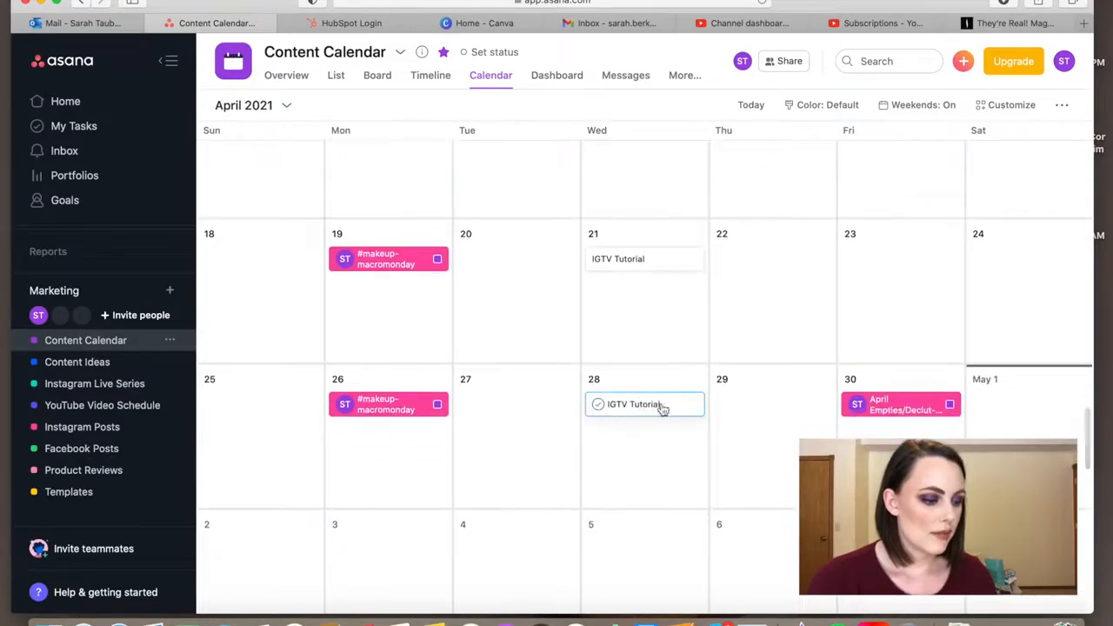
Assign the April 28 "IGTV Tutorial" task to yourself and add it to the Instagram Posts project
{"action": "left_click", "coordinate": [661, 407]}
{"action": "left_click", "coordinate": [365, 170]}
{"action": "left_click", "coordinate": [380, 198]}
{"action": "left_click", "coordinate": [524, 232]}
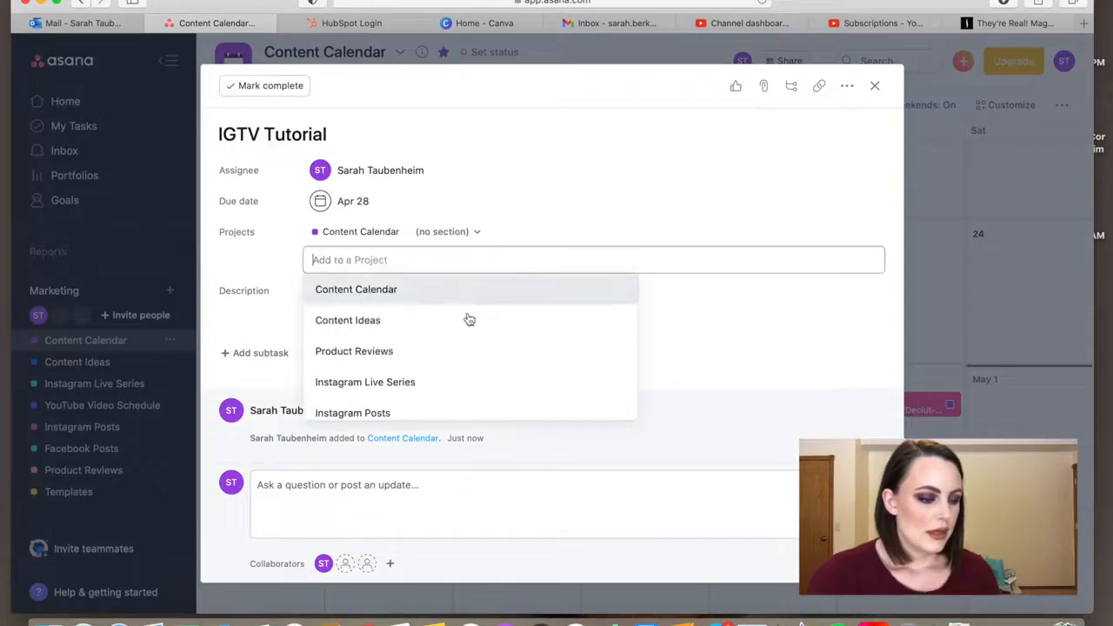
{"action": "left_click", "coordinate": [426, 415]}
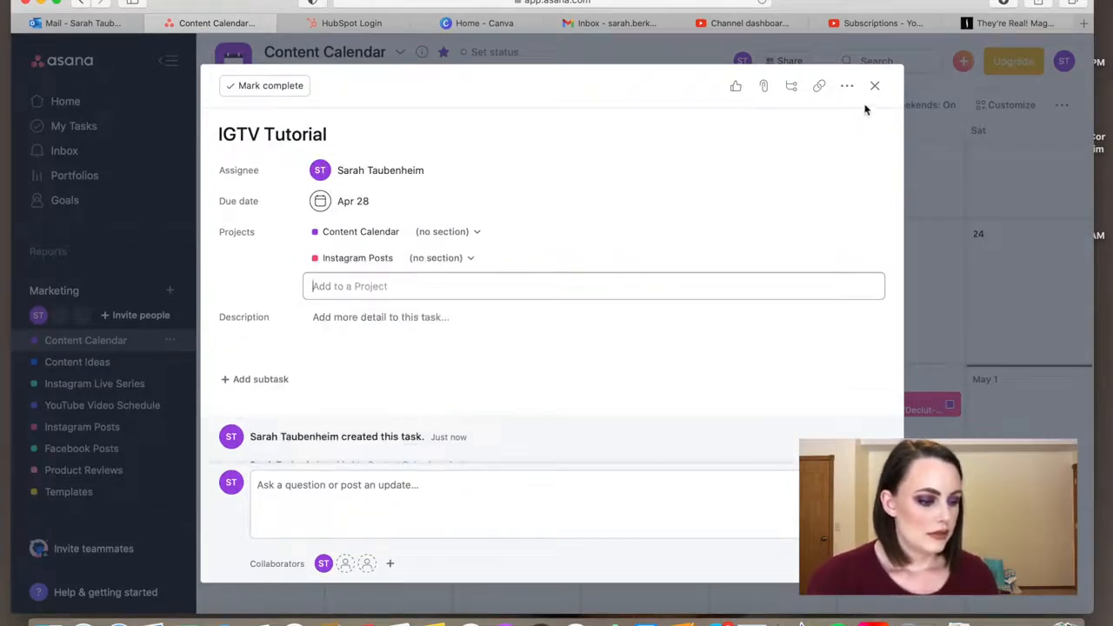
{"action": "left_click", "coordinate": [874, 87]}
Assign the April 21 "IGTV Tutorial" task to yourself and add it to the Instagram Posts project
{"action": "left_click", "coordinate": [661, 260]}
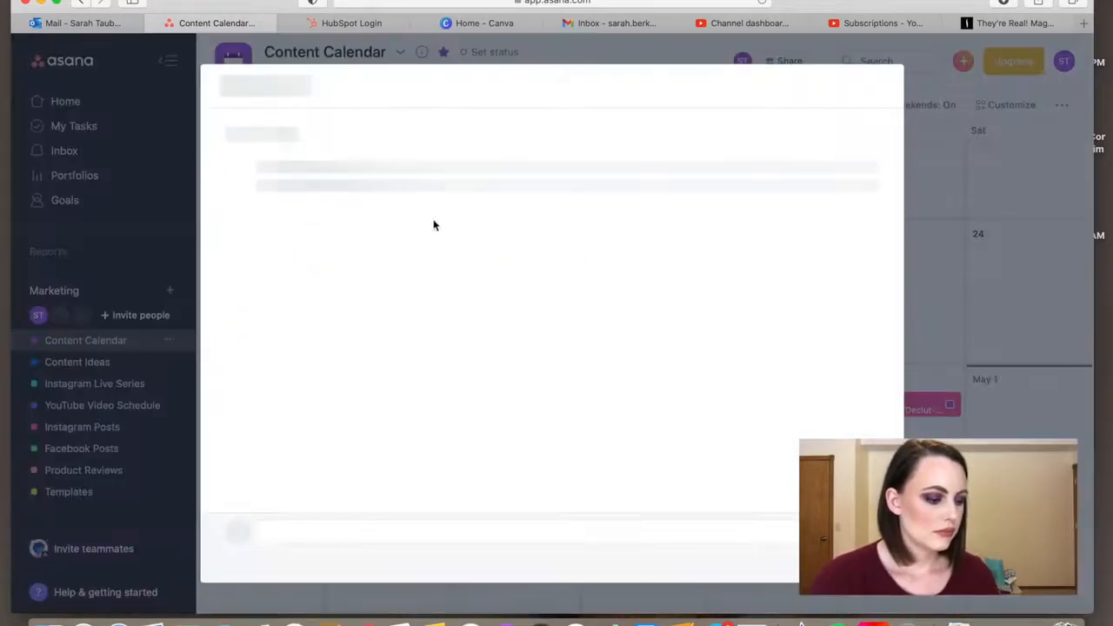
{"action": "left_click", "coordinate": [367, 172]}
{"action": "left_click", "coordinate": [369, 198]}
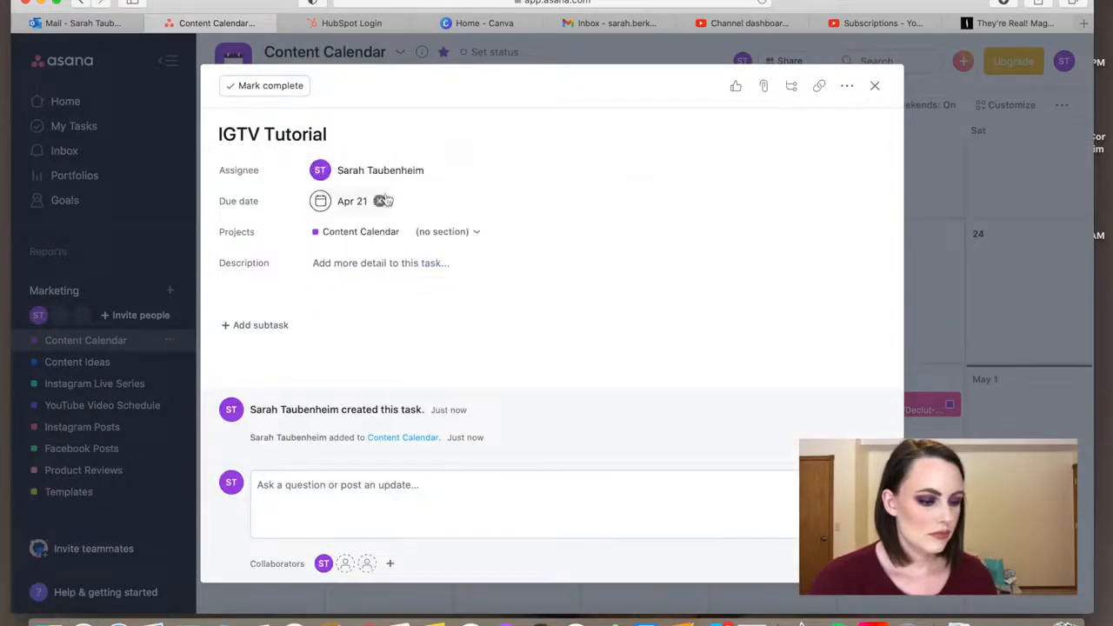
{"action": "left_click", "coordinate": [522, 232]}
{"action": "type", "text": "ins"}
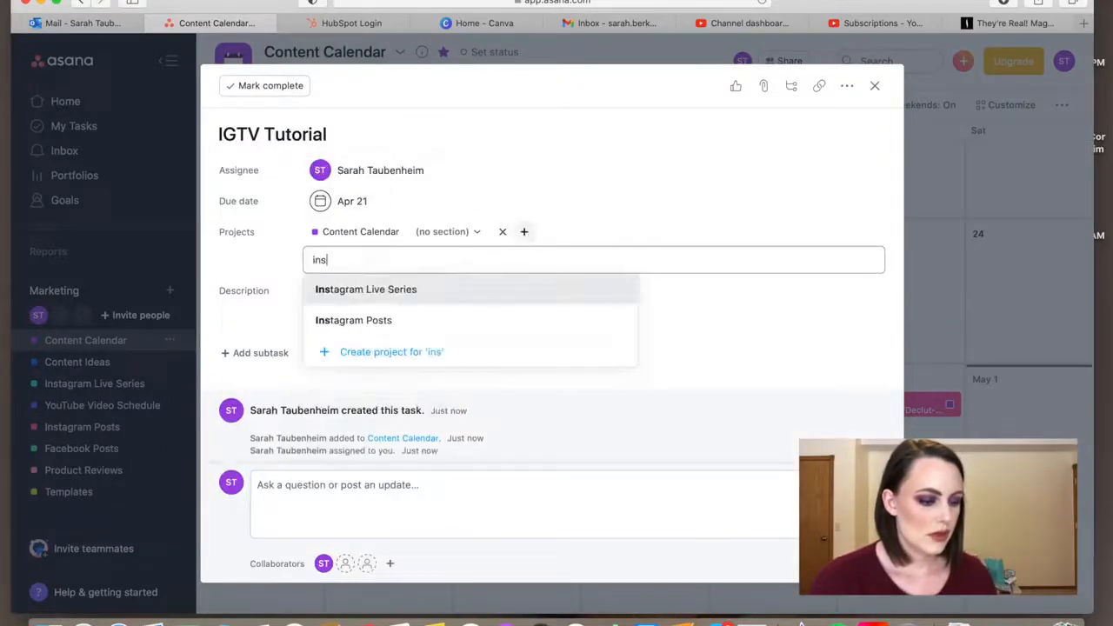
{"action": "left_click", "coordinate": [453, 318]}
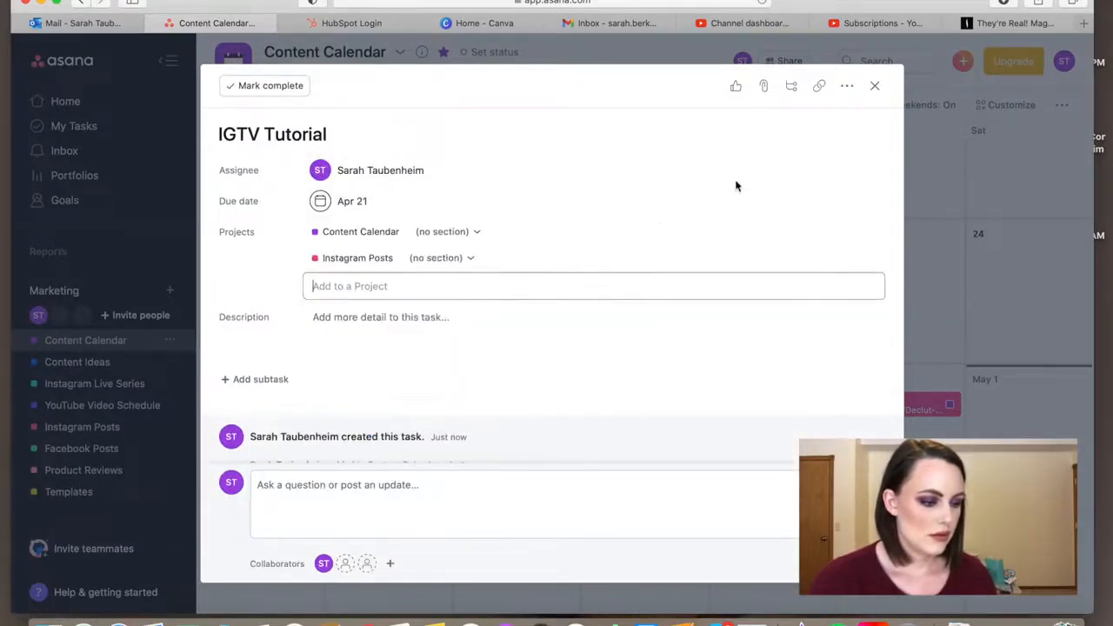
{"action": "left_click", "coordinate": [875, 87]}
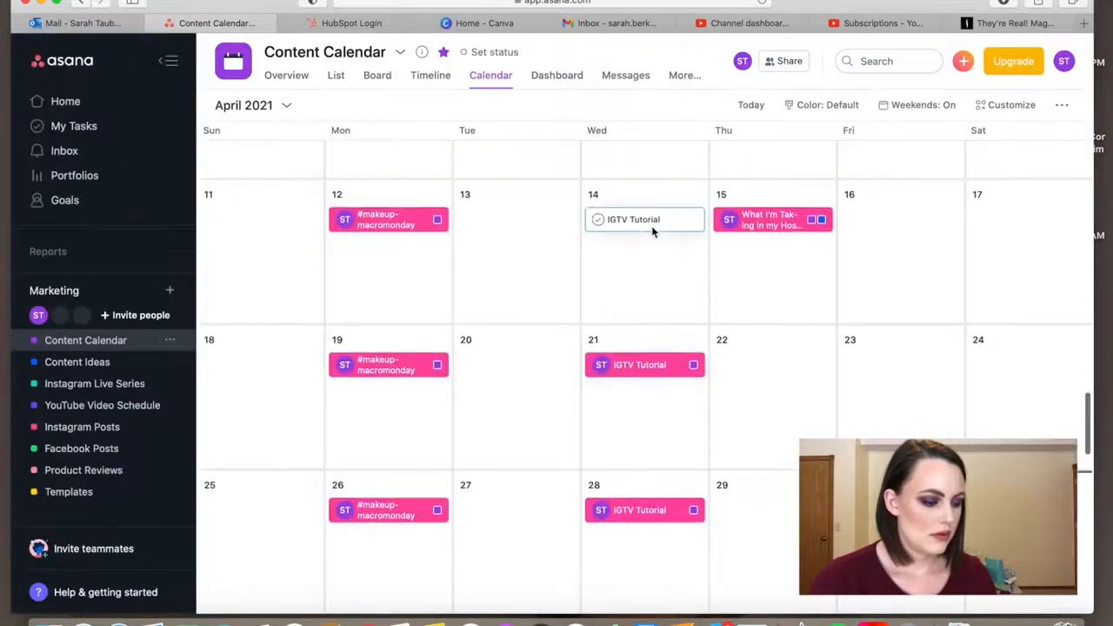
Assign the April 14 "IGTV Tutorial" task to yourself and add it to the Instagram Posts project
{"action": "left_click", "coordinate": [648, 222]}
{"action": "left_click", "coordinate": [375, 171]}
{"action": "left_click", "coordinate": [360, 202]}
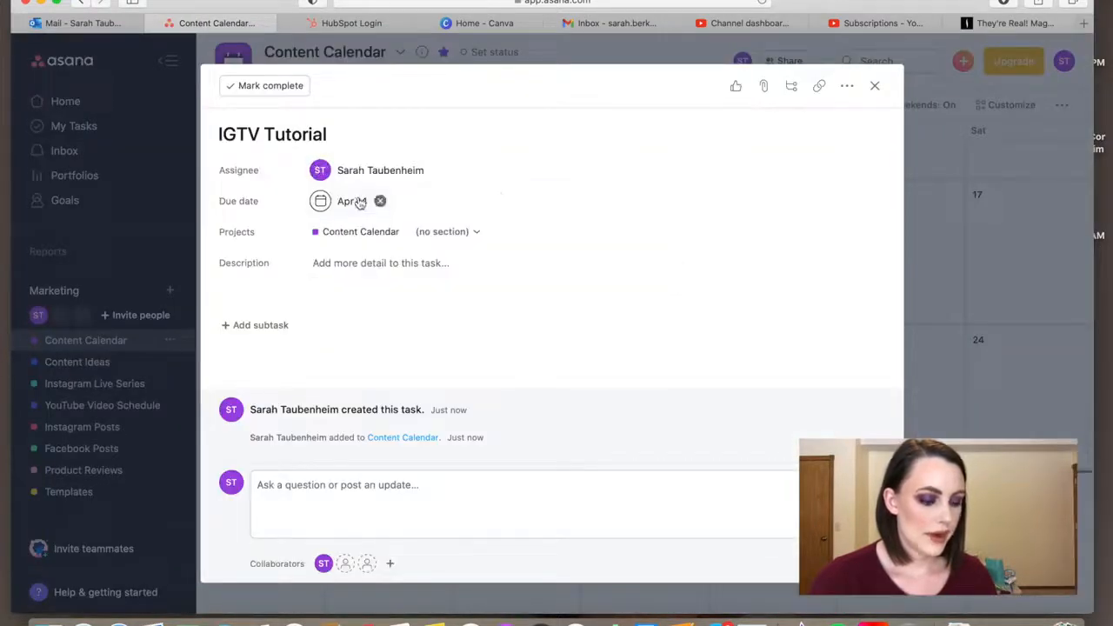
{"action": "left_click", "coordinate": [524, 232]}
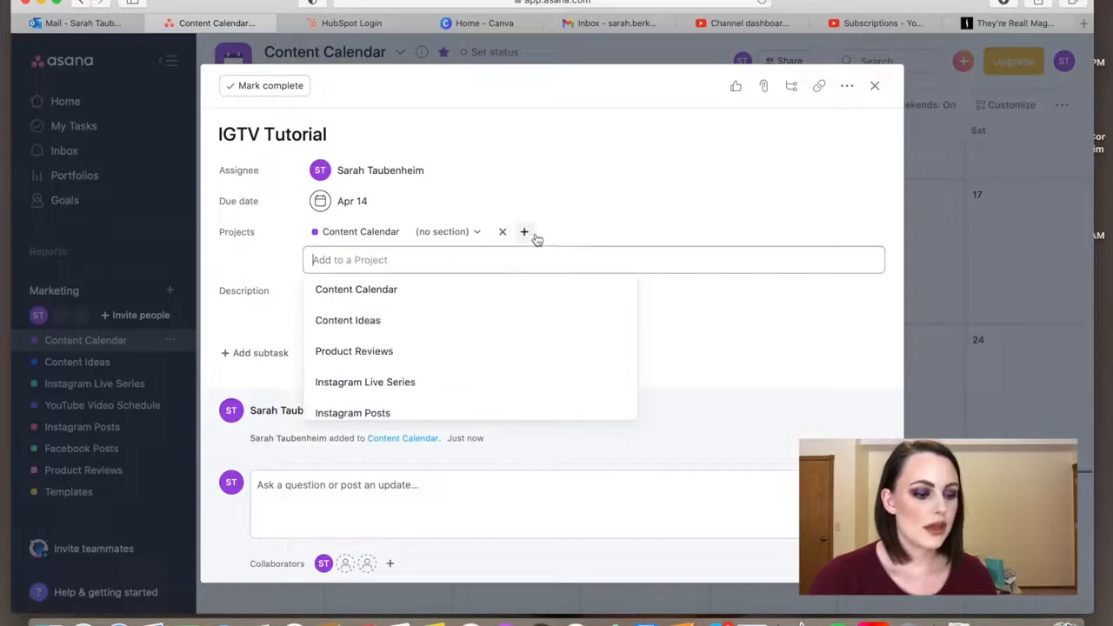
{"action": "left_click", "coordinate": [408, 407]}
{"action": "left_click", "coordinate": [875, 87]}
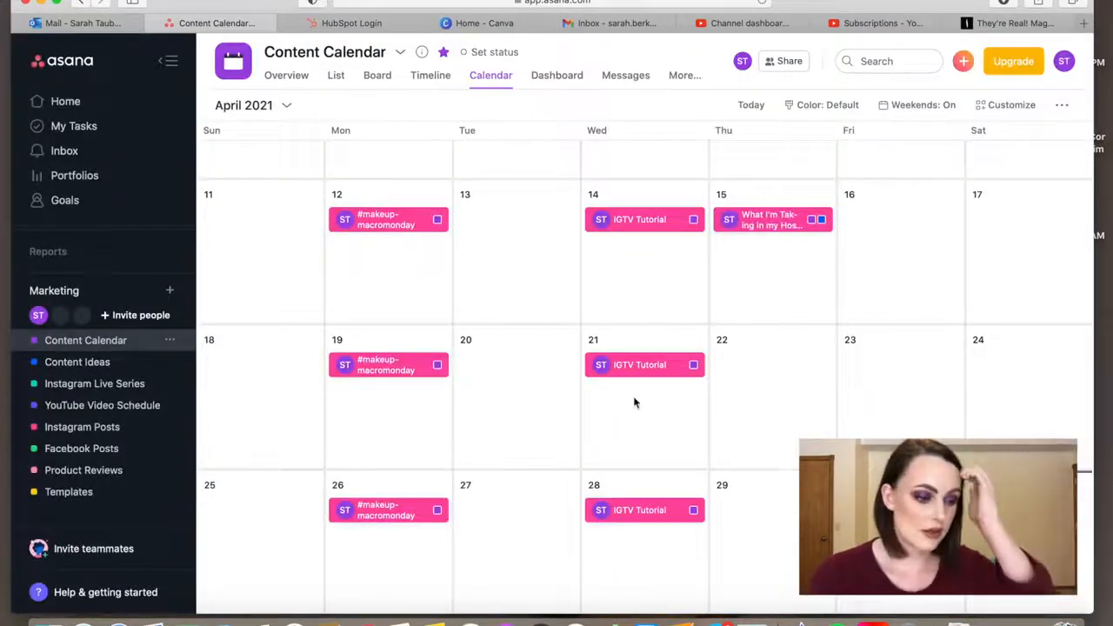
Review the Content Calendar from late March through early July for scheduled posts and open days
{"action": "scroll", "coordinate": [638, 391], "scroll_direction": "up", "scroll_amount": 4}
{"action": "scroll", "coordinate": [634, 400], "scroll_direction": "up", "scroll_amount": 1}
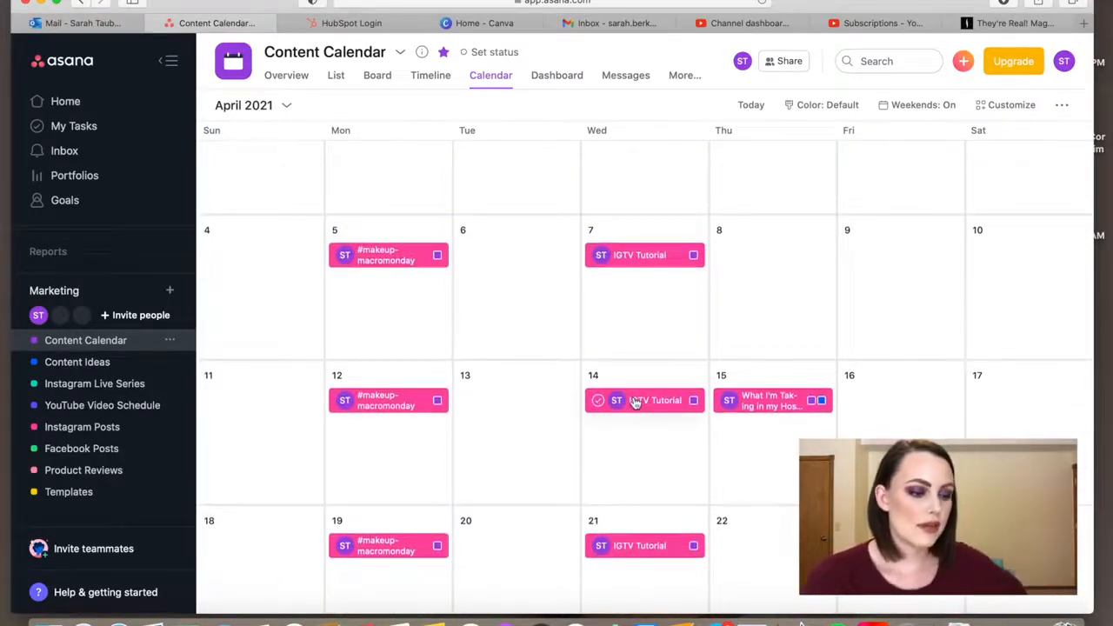
{"action": "scroll", "coordinate": [634, 401], "scroll_direction": "up", "scroll_amount": 3}
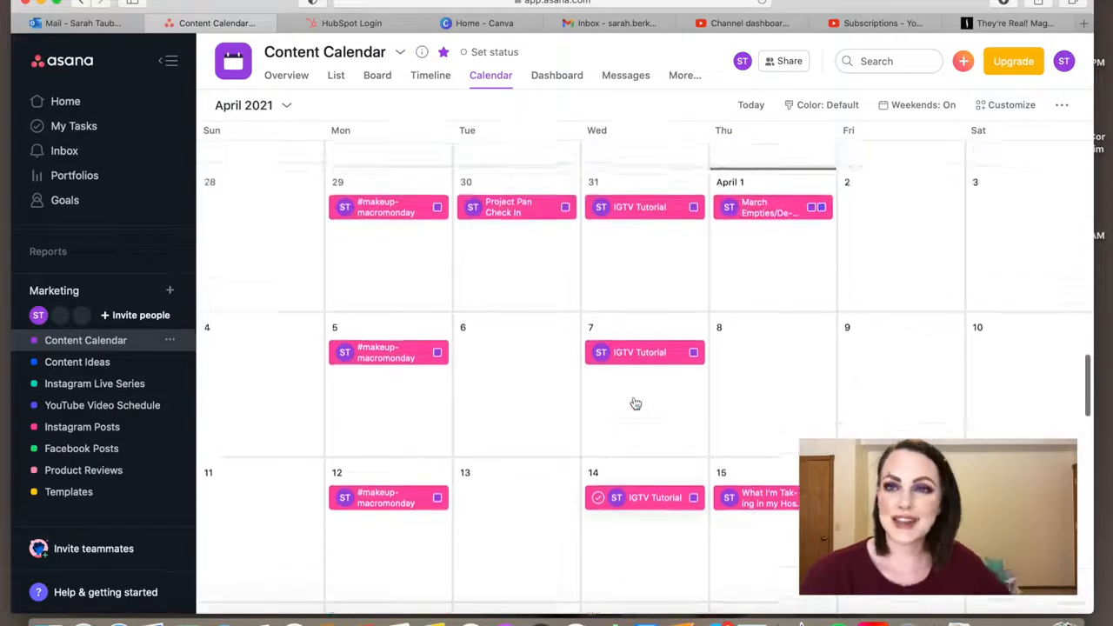
{"action": "scroll", "coordinate": [635, 402], "scroll_direction": "down", "scroll_amount": 1}
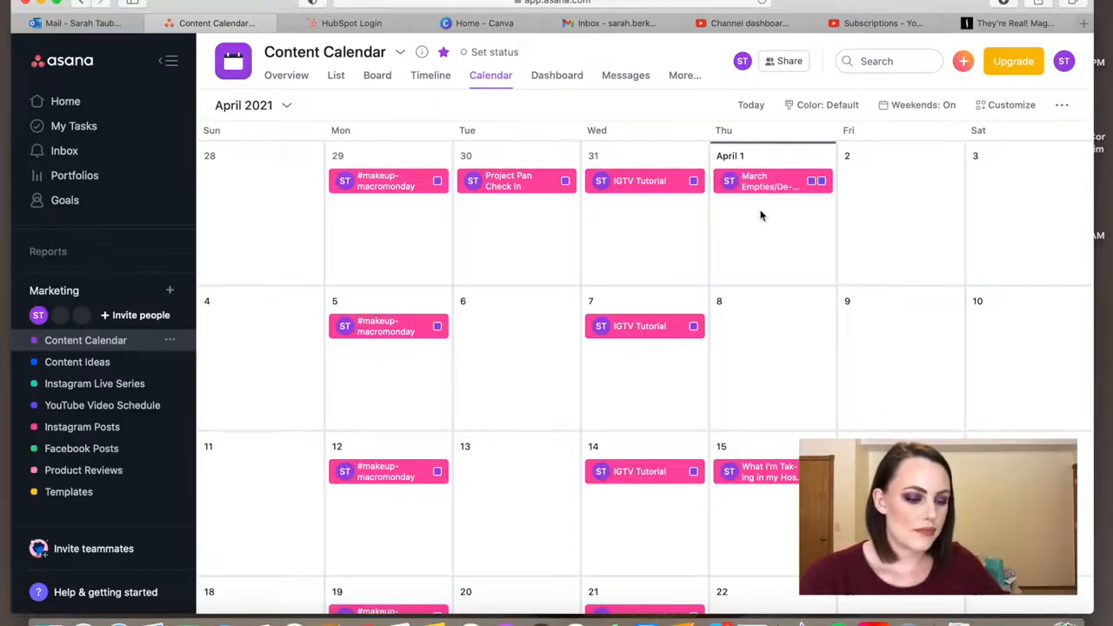
{"action": "scroll", "coordinate": [764, 213], "scroll_direction": "down", "scroll_amount": 5}
{"action": "scroll", "coordinate": [761, 215], "scroll_direction": "down", "scroll_amount": 5}
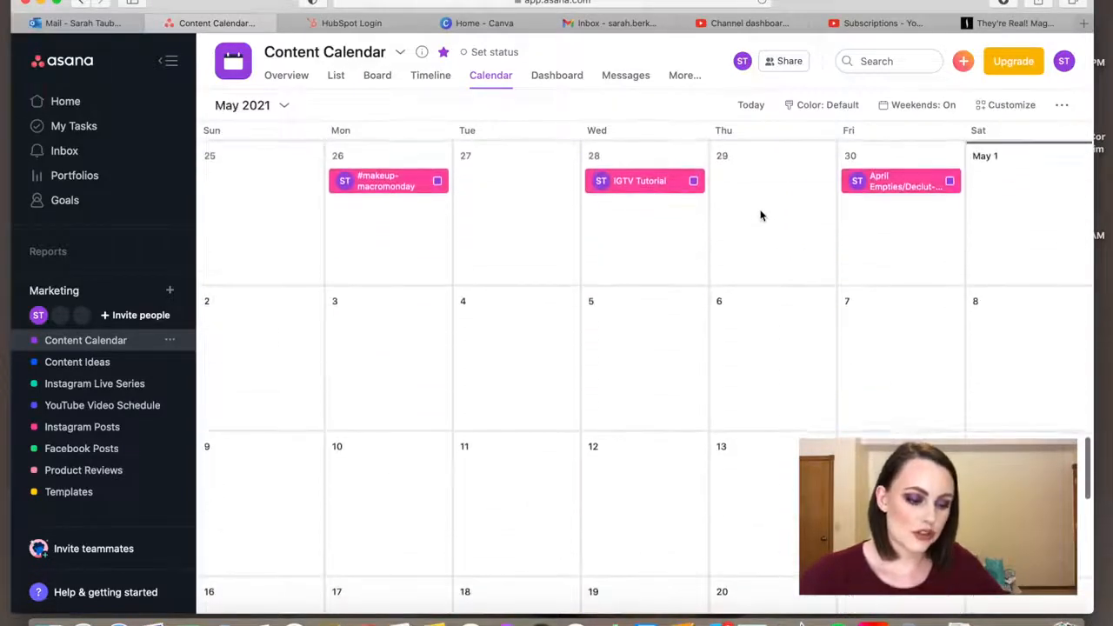
{"action": "scroll", "coordinate": [761, 216], "scroll_direction": "down", "scroll_amount": 15}
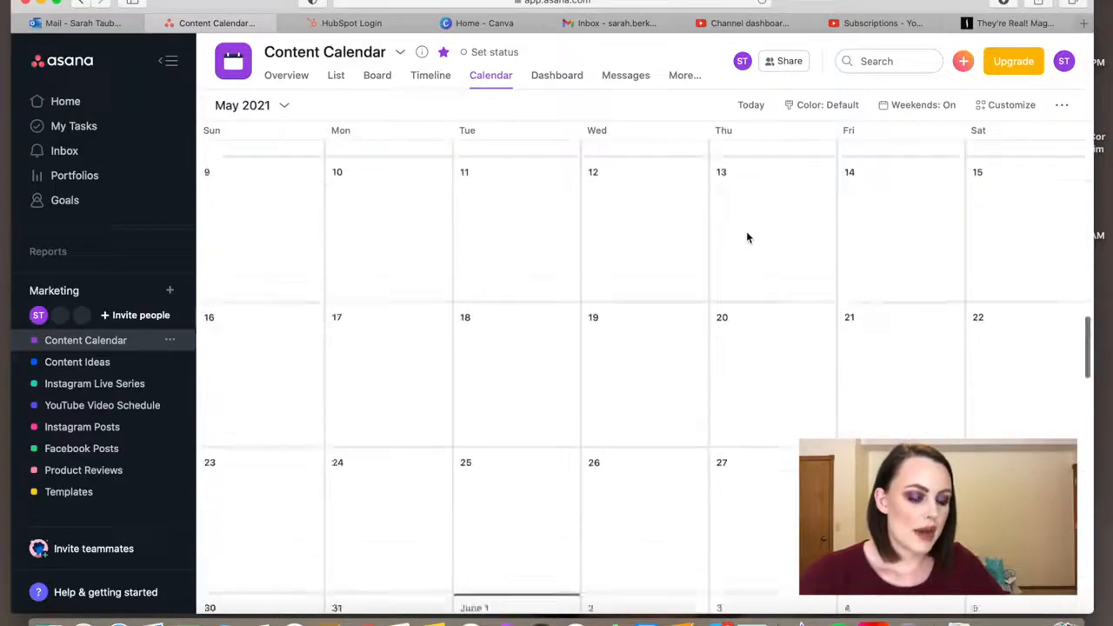
{"action": "scroll", "coordinate": [747, 238], "scroll_direction": "up", "scroll_amount": 1}
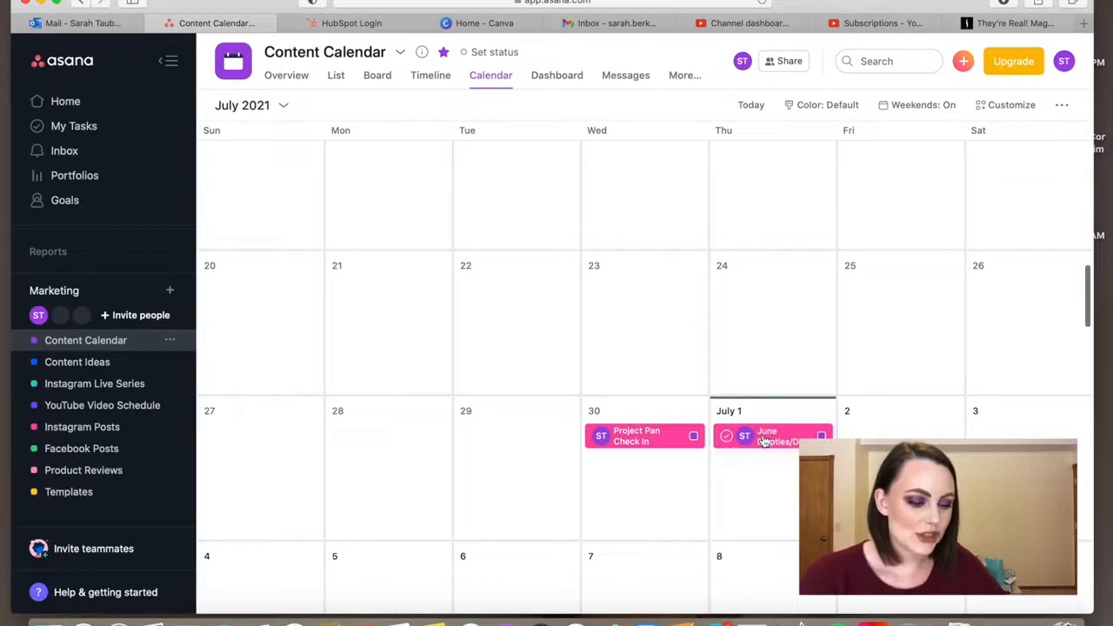
{"action": "scroll", "coordinate": [763, 437], "scroll_direction": "up", "scroll_amount": 5}
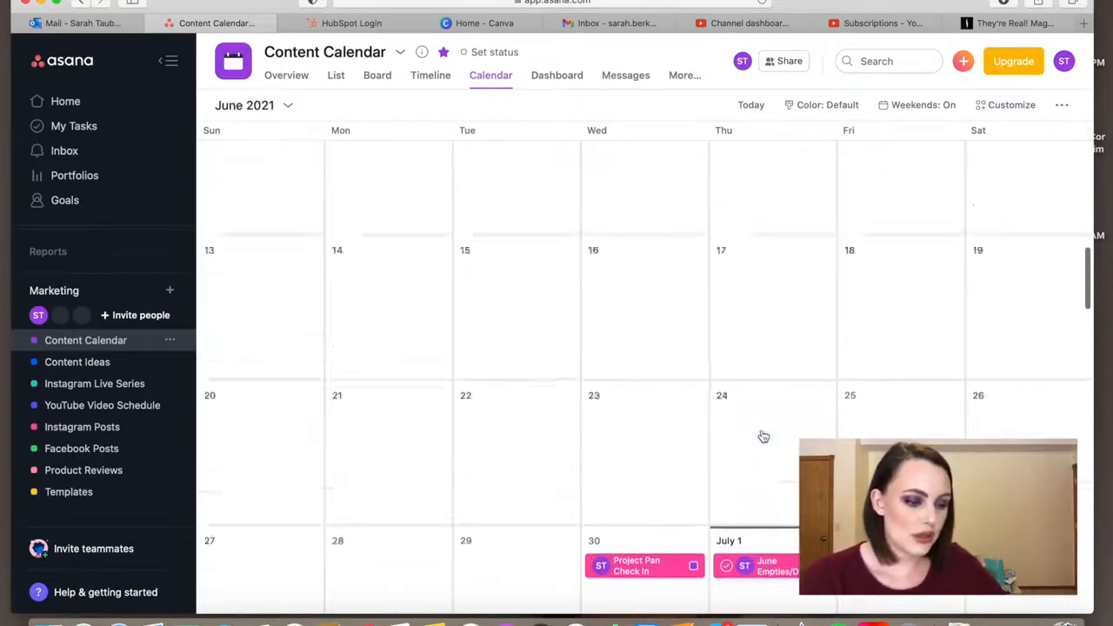
{"action": "scroll", "coordinate": [762, 438], "scroll_direction": "down", "scroll_amount": 5}
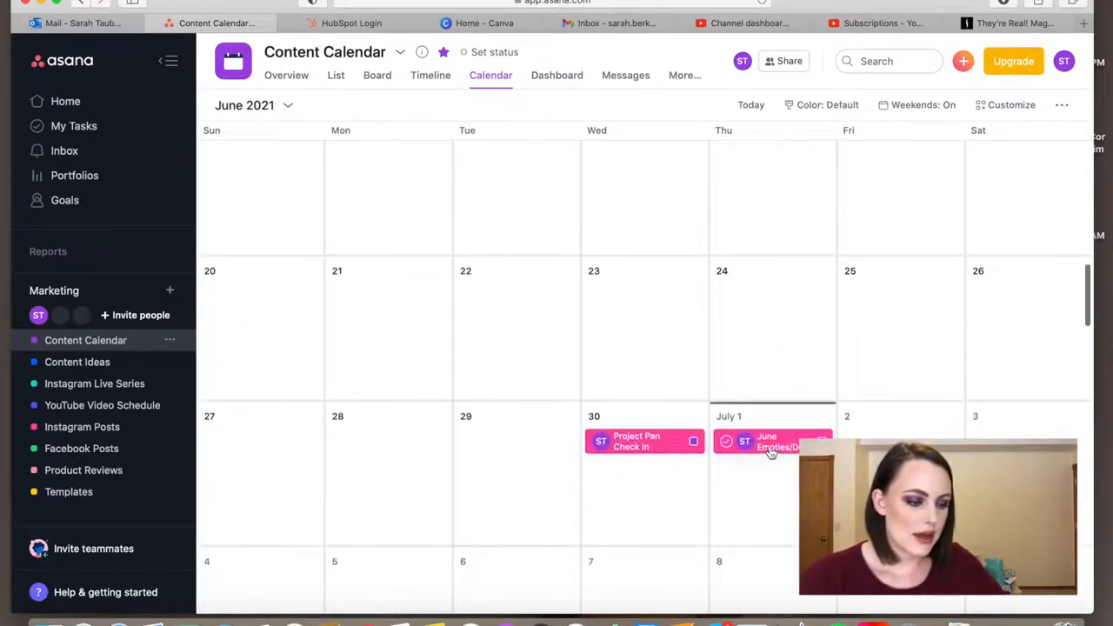
{"action": "scroll", "coordinate": [765, 448], "scroll_direction": "up", "scroll_amount": 20}
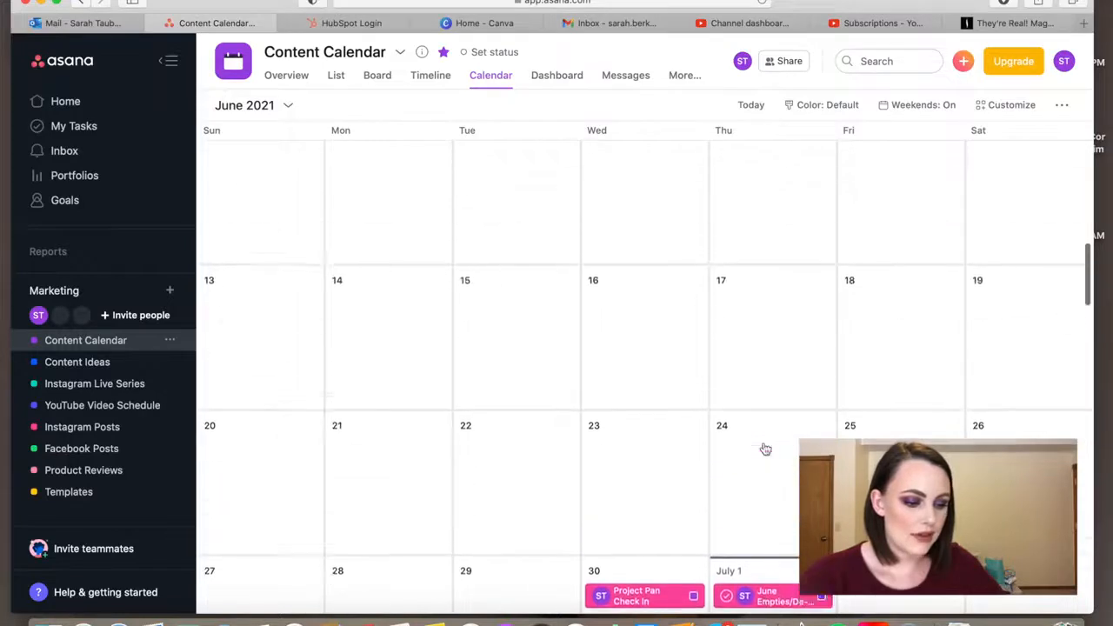
{"action": "scroll", "coordinate": [765, 448], "scroll_direction": "up", "scroll_amount": 3}
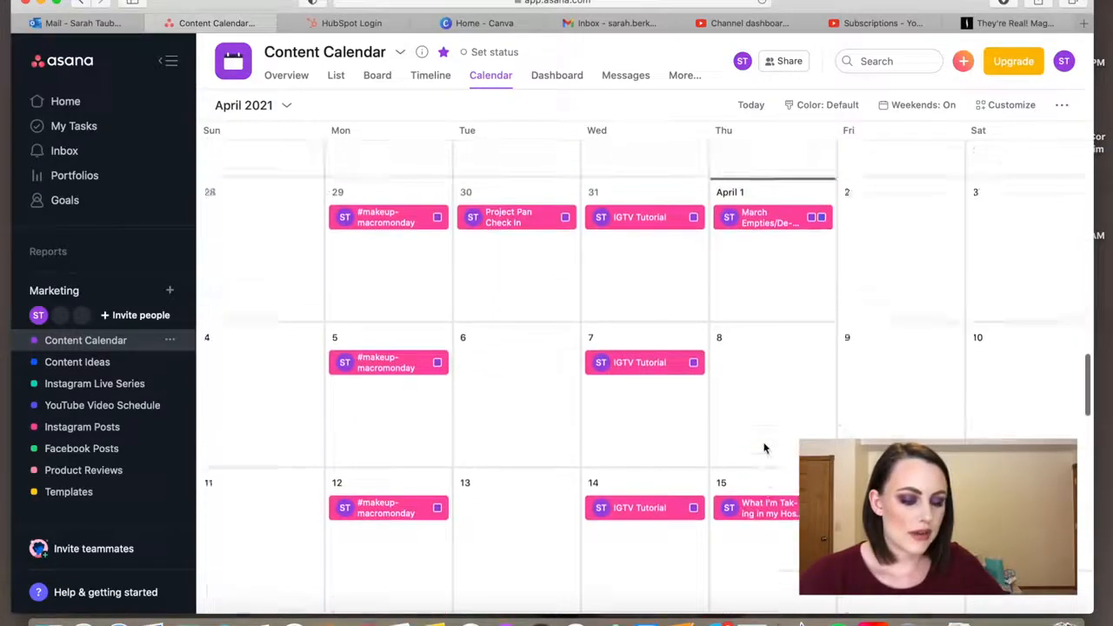
{"action": "scroll", "coordinate": [765, 448], "scroll_direction": "down", "scroll_amount": 10}
{"action": "scroll", "coordinate": [765, 448], "scroll_direction": "down", "scroll_amount": 3}
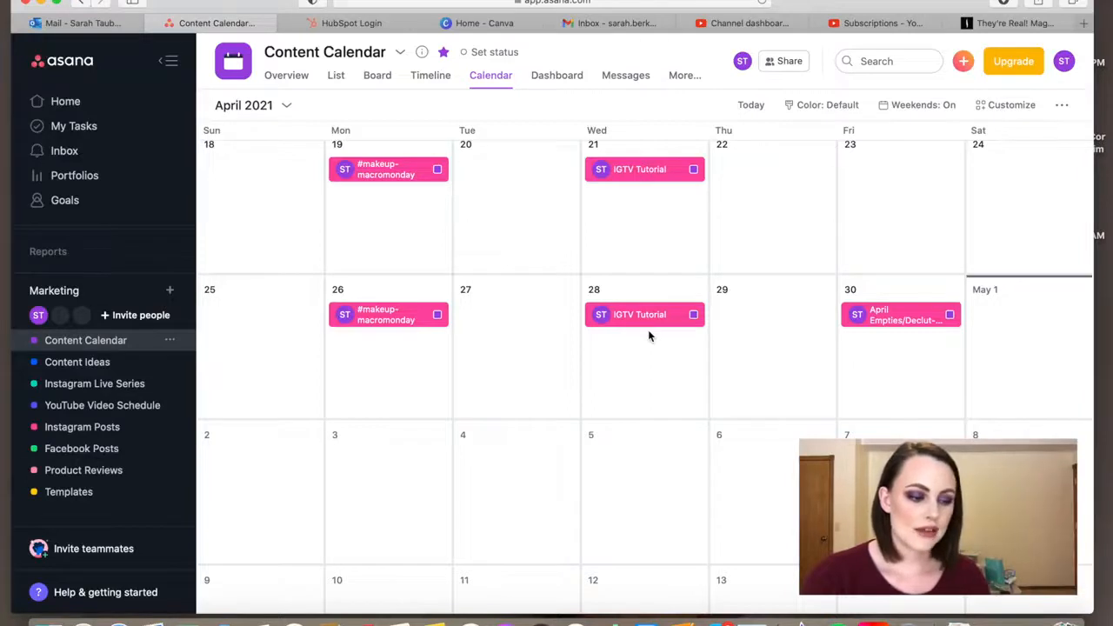
{"action": "scroll", "coordinate": [648, 336], "scroll_direction": "up", "scroll_amount": 10}
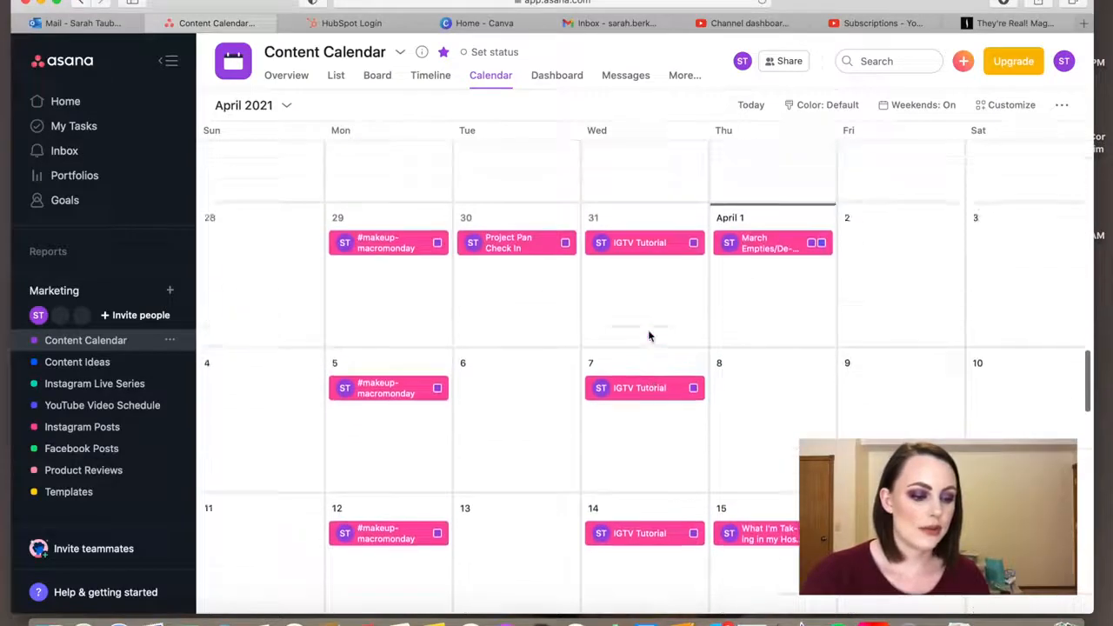
{"action": "scroll", "coordinate": [648, 335], "scroll_direction": "down", "scroll_amount": 3}
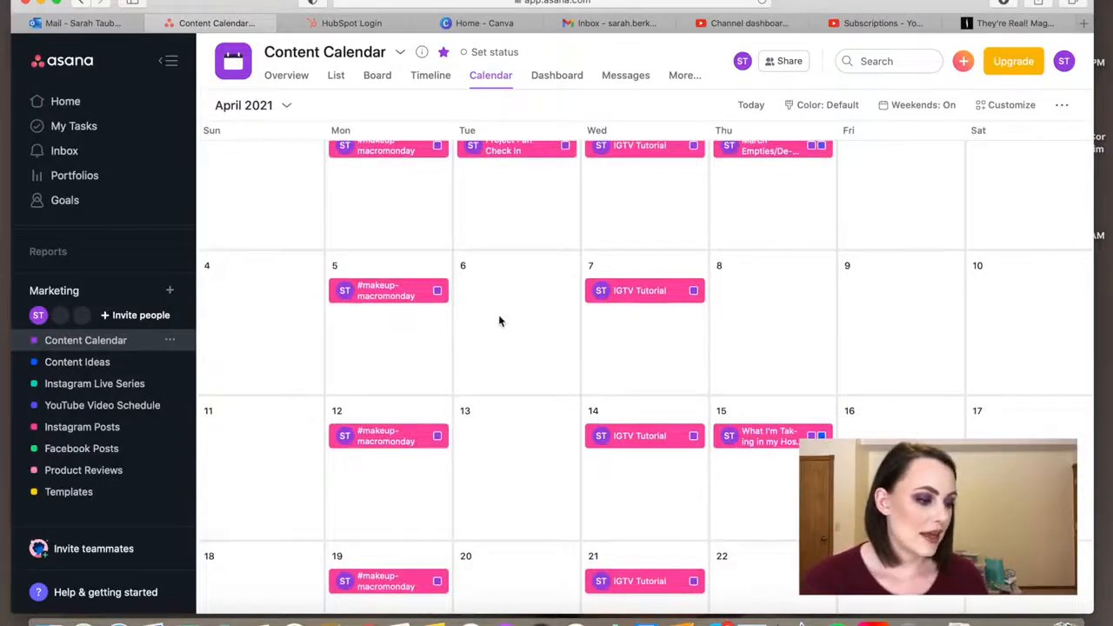
In Content Ideas, assign the "Brands I'll Never Review" task to yourself with a due date of April 13, 2021
{"action": "left_click", "coordinate": [94, 363]}
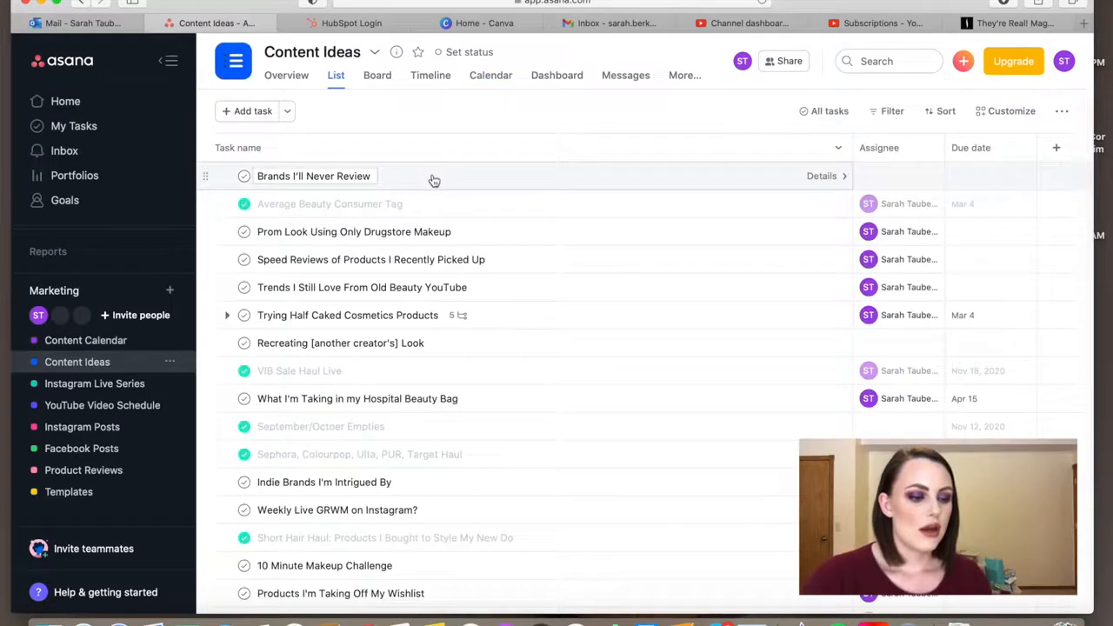
{"action": "left_click", "coordinate": [434, 180]}
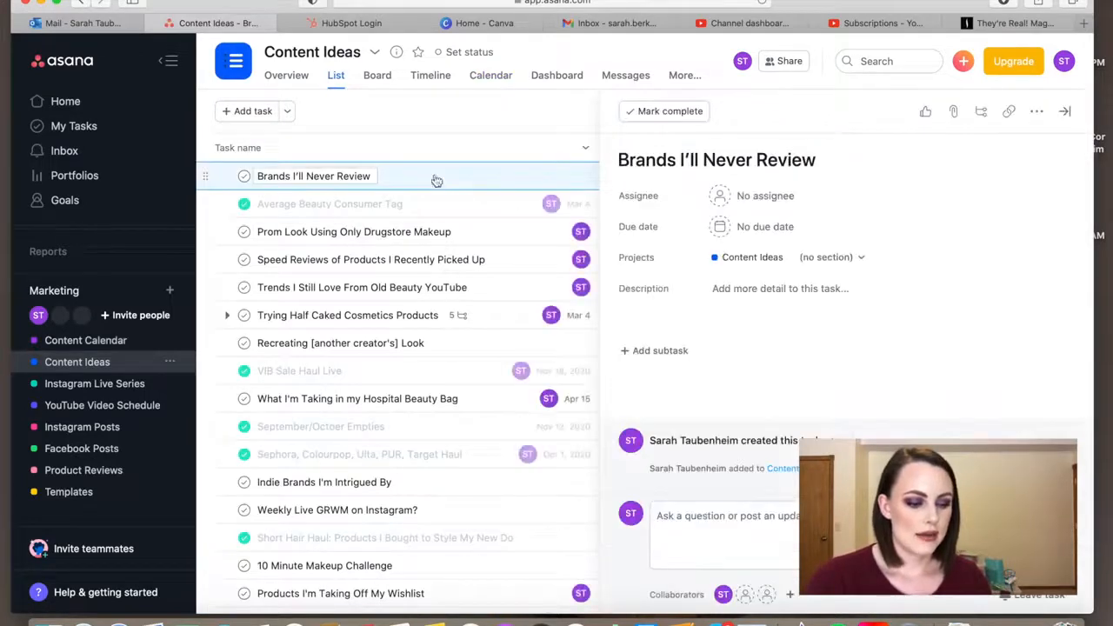
{"action": "left_click", "coordinate": [736, 198]}
{"action": "left_click", "coordinate": [739, 223]}
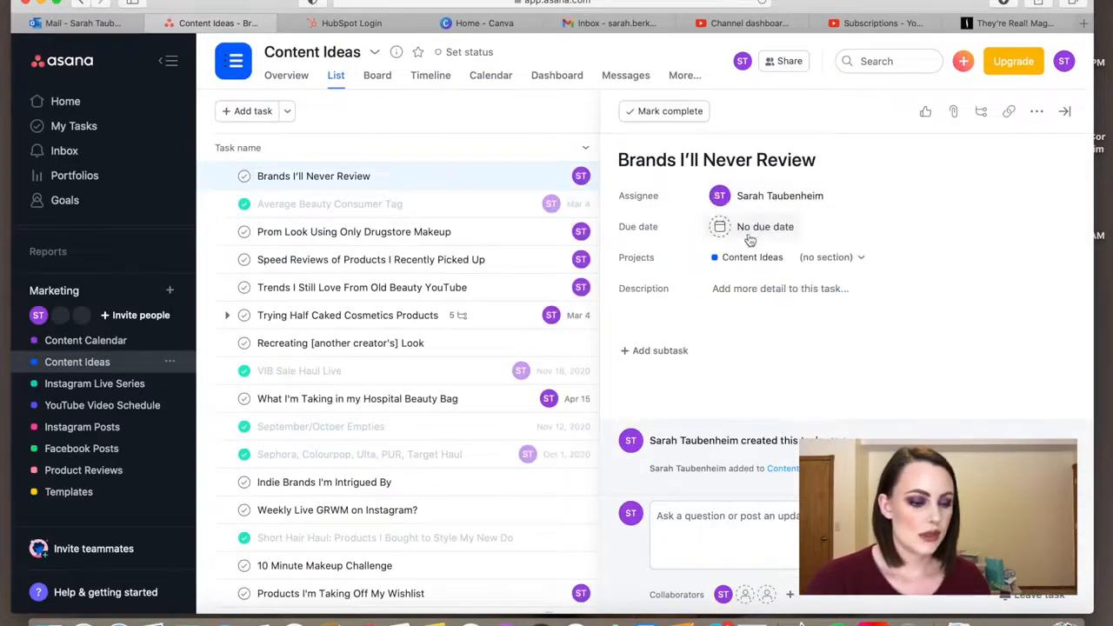
{"action": "left_click", "coordinate": [746, 227]}
{"action": "left_click", "coordinate": [897, 299]}
{"action": "left_click", "coordinate": [896, 299]}
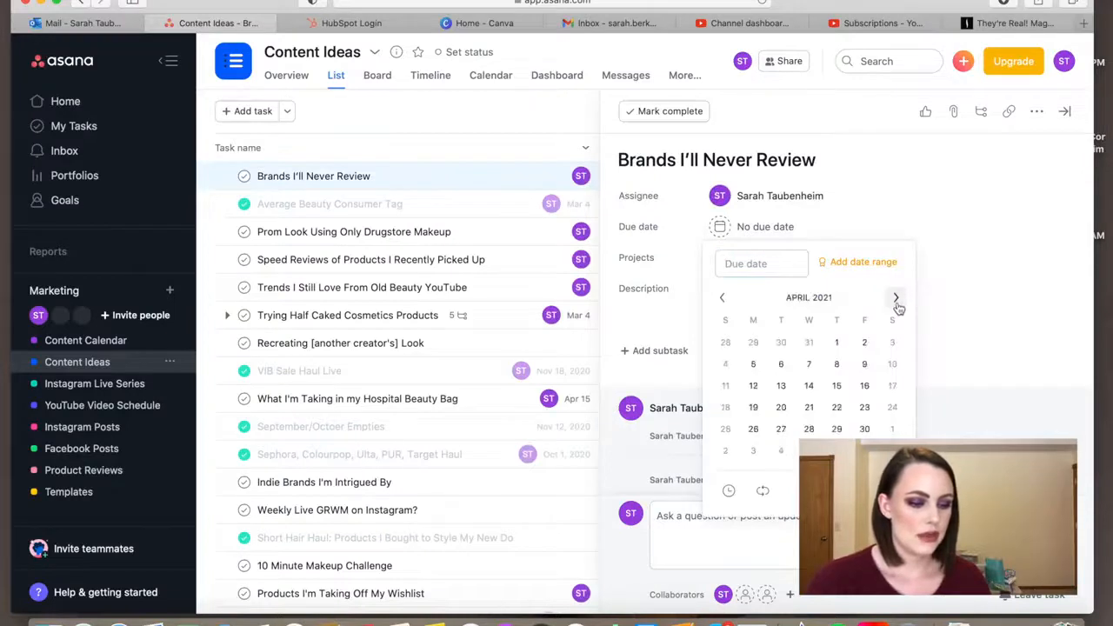
{"action": "left_click", "coordinate": [782, 386]}
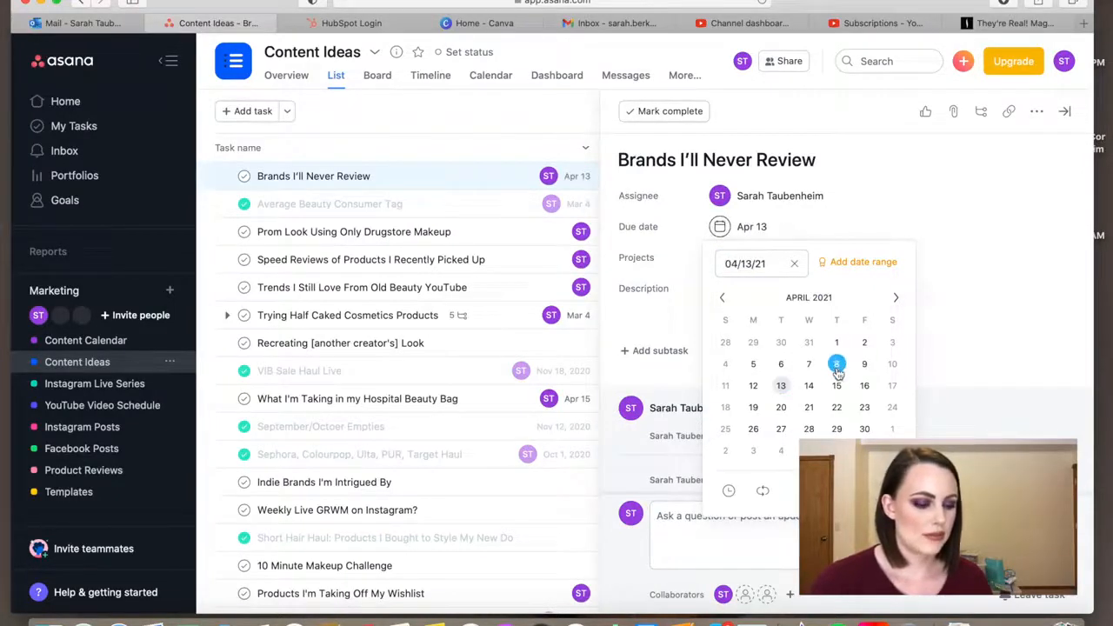
{"action": "left_click", "coordinate": [884, 200]}
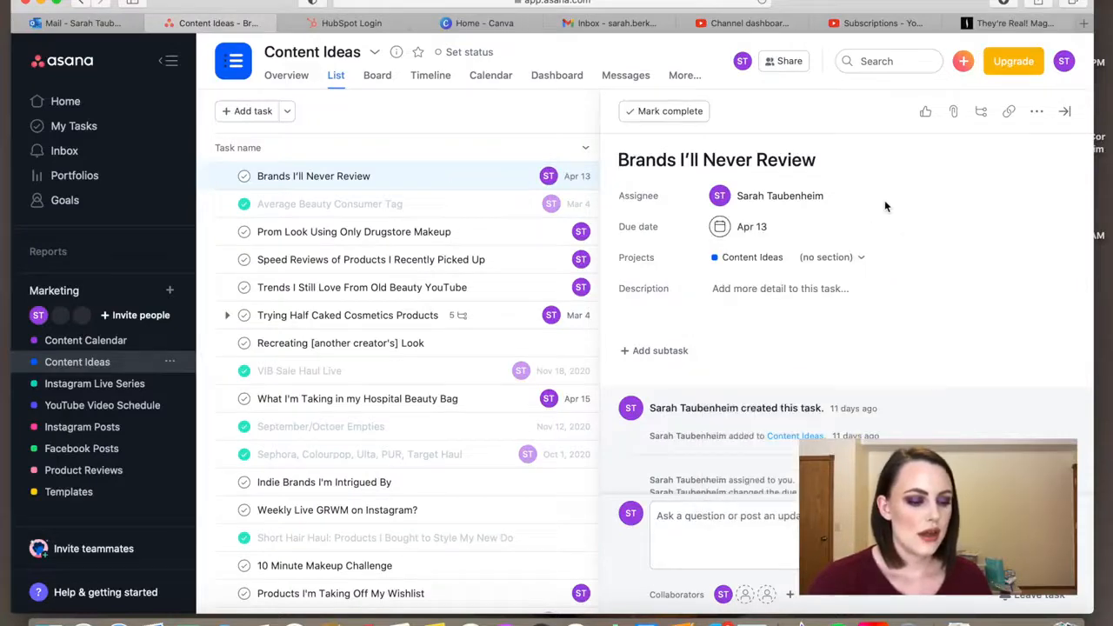
Add the "Brands I'll Never Review" task to the Content Calendar, Instagram Posts and YouTube Video Schedule projects
{"action": "left_click", "coordinate": [904, 260]}
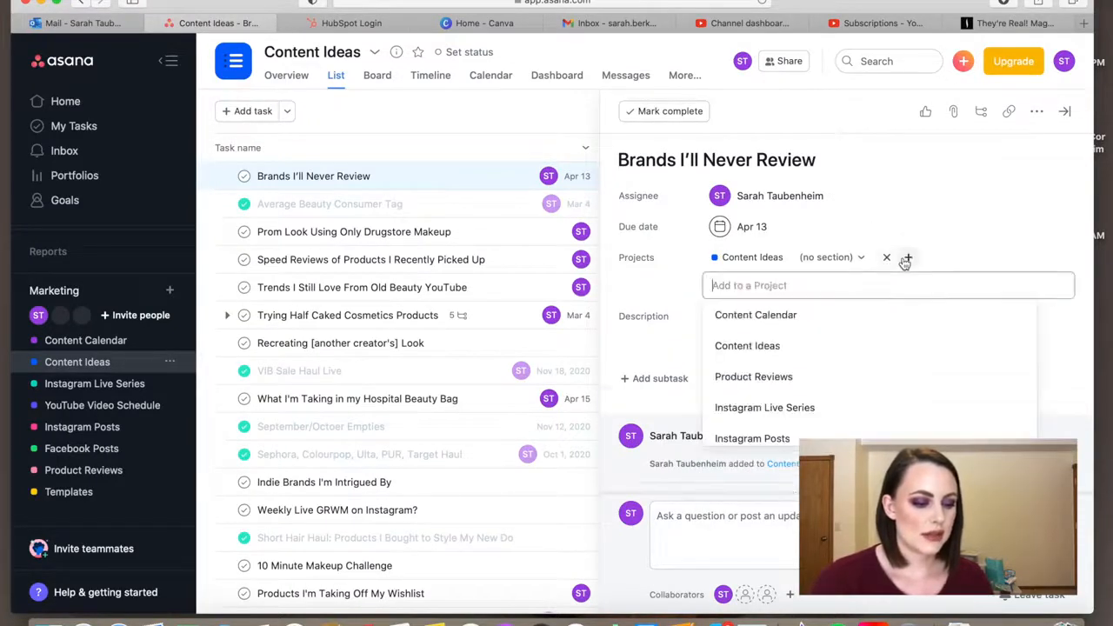
{"action": "type", "text": "content"}
{"action": "key", "text": "Return"}
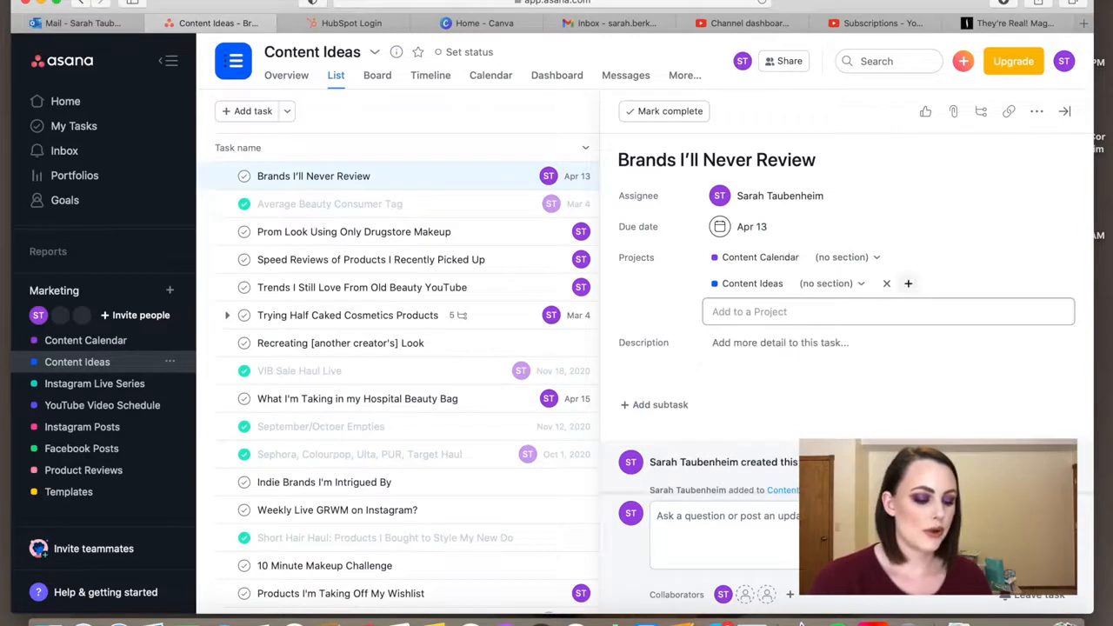
{"action": "type", "text": "insta"}
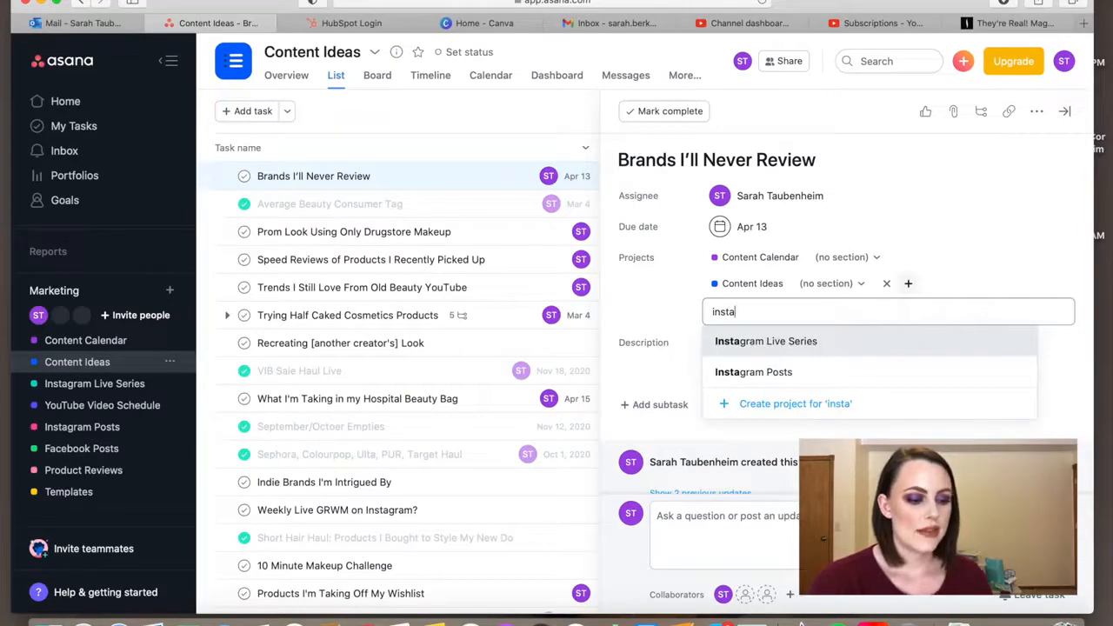
{"action": "key", "text": "Down"}
{"action": "key", "text": "Return"}
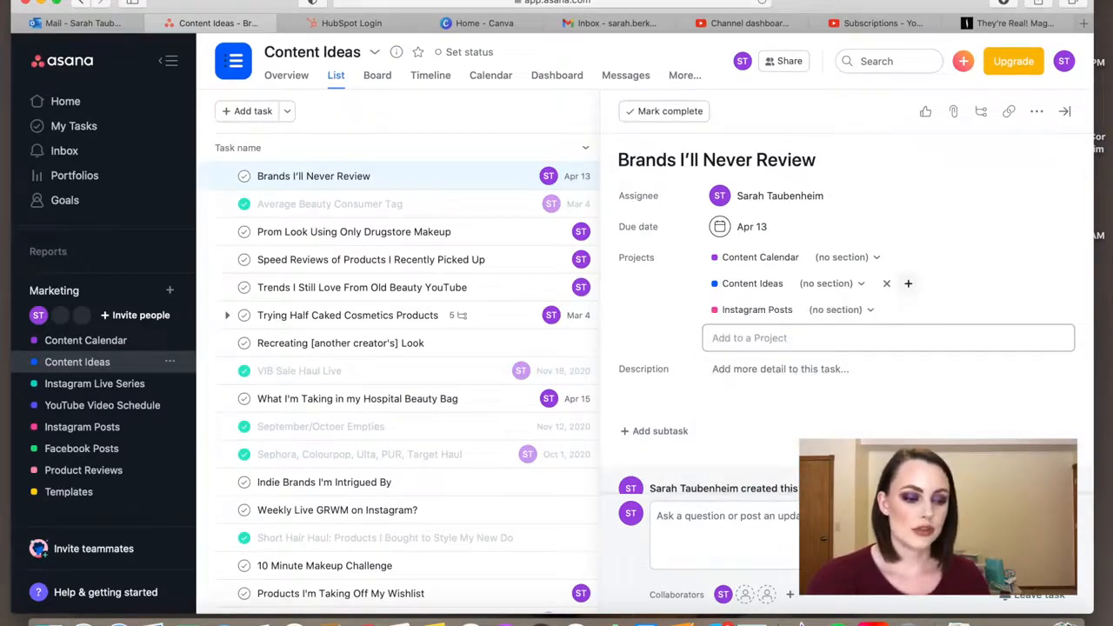
{"action": "type", "text": "youtube"}
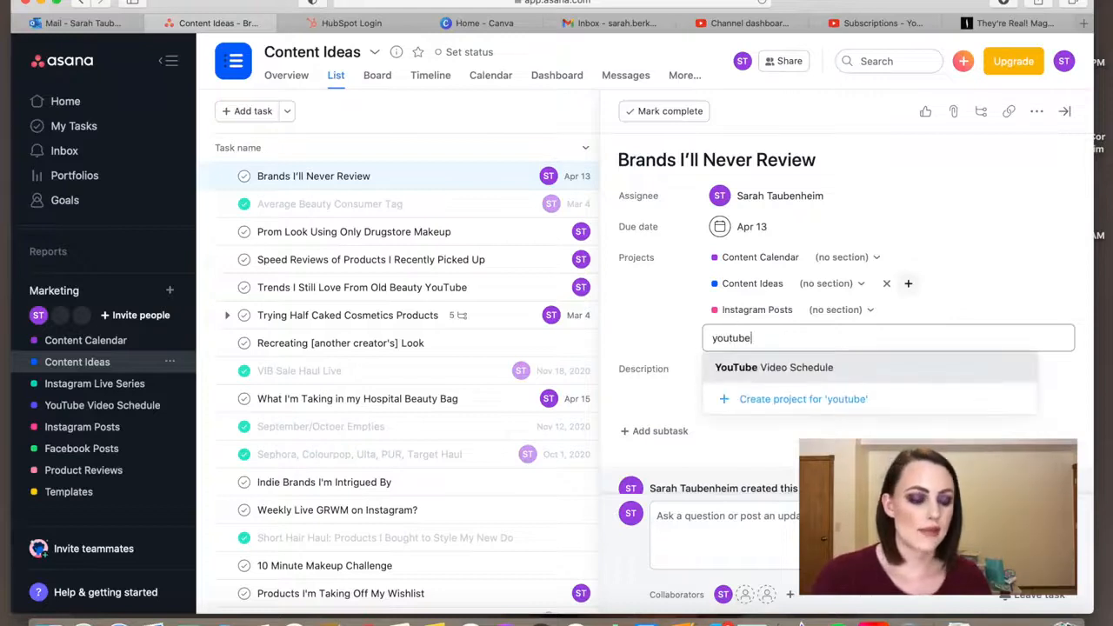
{"action": "key", "text": "Down"}
{"action": "key", "text": "Return"}
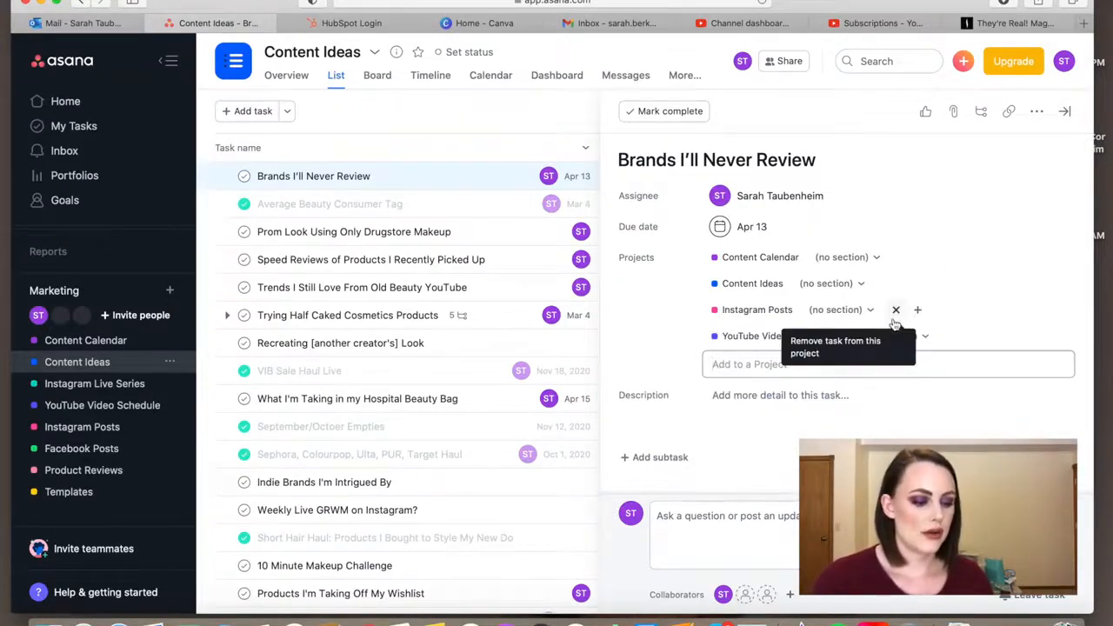
Fill in the "Brands I'll Never Review" task description with brand 1 through brand 5, each on its own line
{"action": "left_click", "coordinate": [794, 393]}
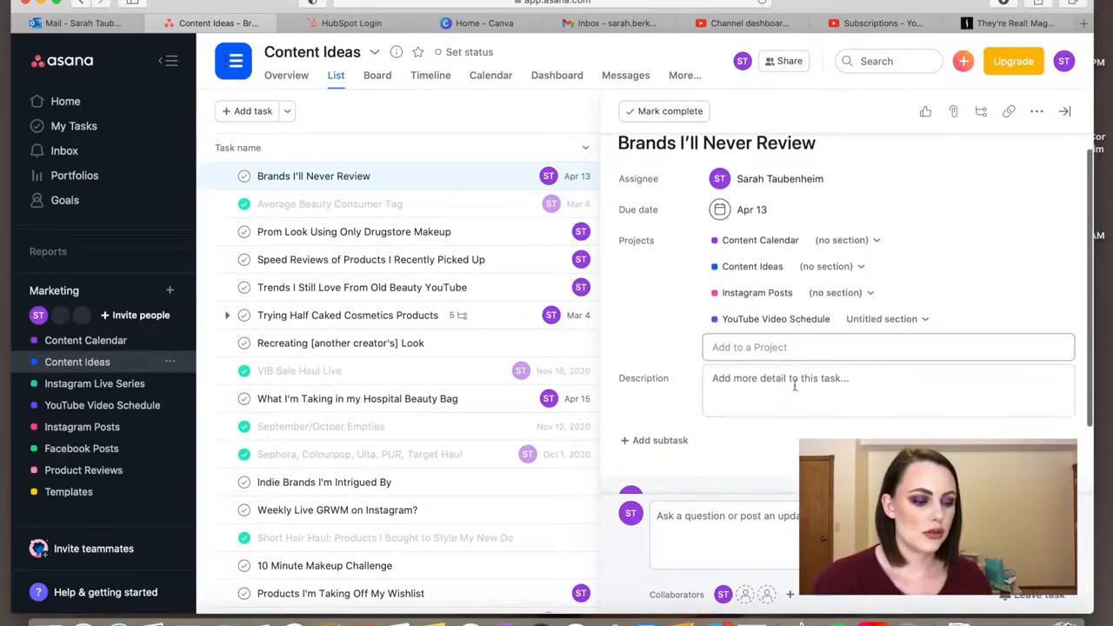
{"action": "type", "text": "brand 1"}
{"action": "key", "text": "Return"}
{"action": "type", "text": "brand 2"}
{"action": "key", "text": "Return"}
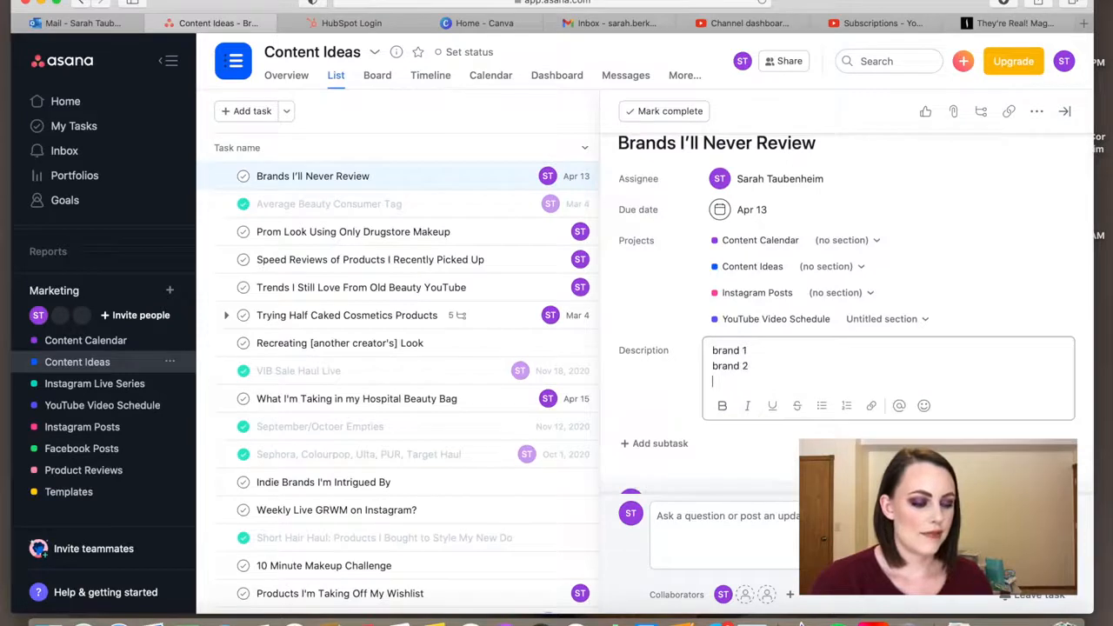
{"action": "type", "text": "brand 3"}
{"action": "key", "text": "Return"}
{"action": "type", "text": "brand 4"}
{"action": "key", "text": "Return"}
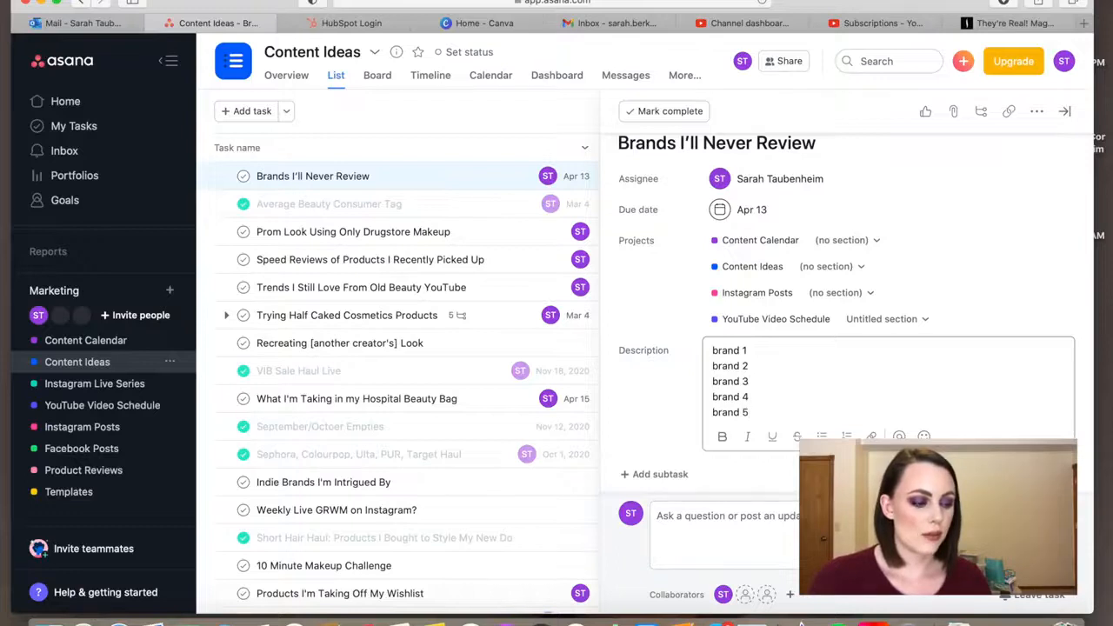
{"action": "scroll", "coordinate": [848, 304], "scroll_direction": "down", "scroll_amount": 3}
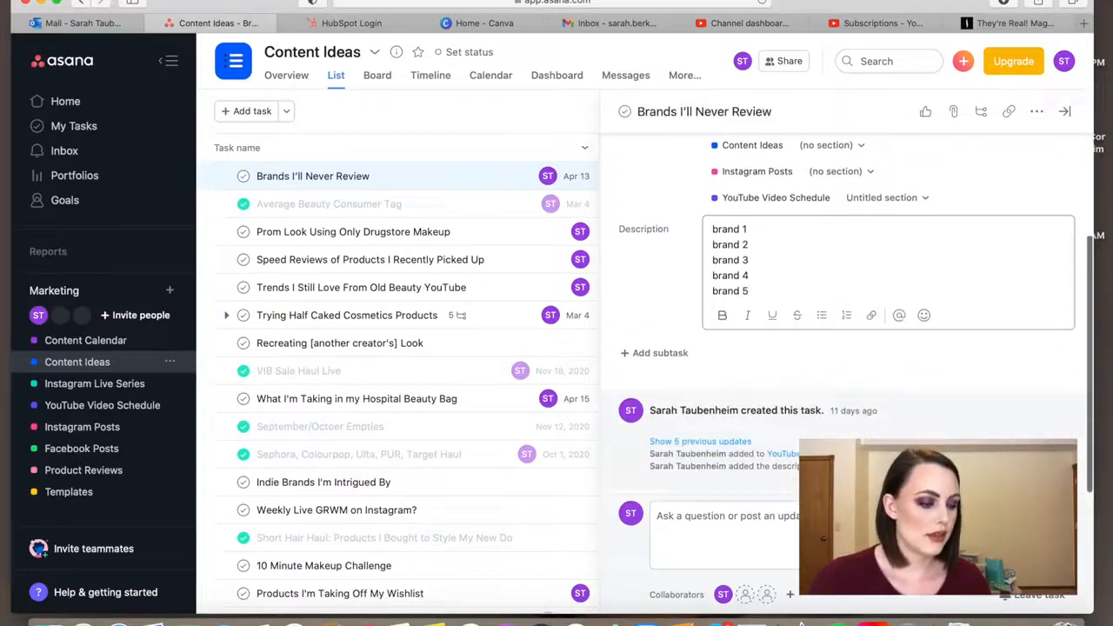
{"action": "scroll", "coordinate": [925, 107], "scroll_direction": "up", "scroll_amount": 3}
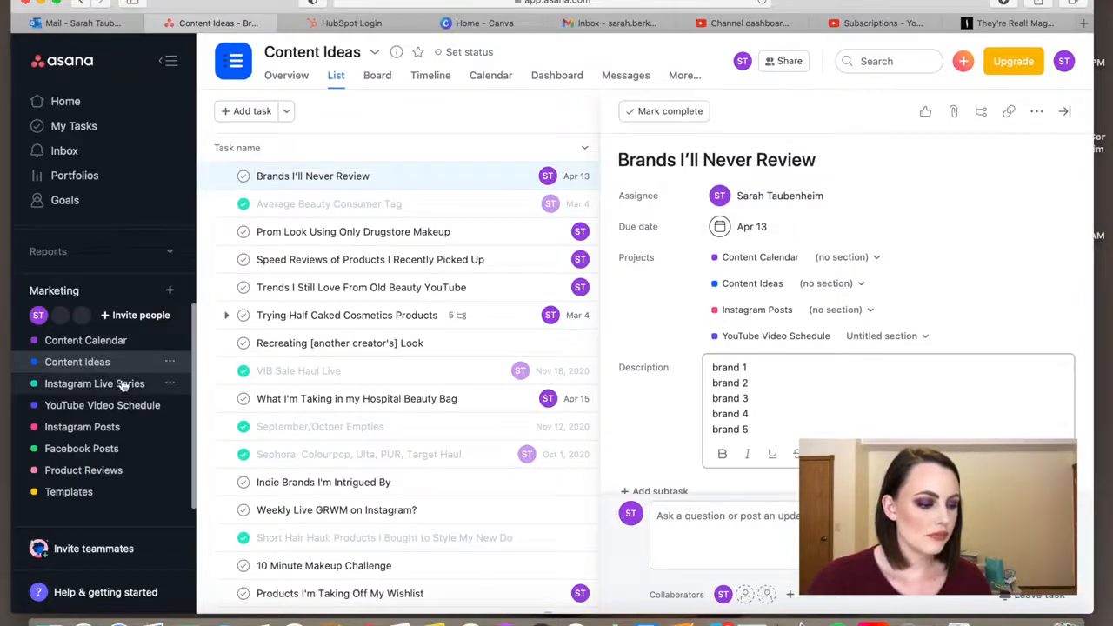
Check the "Brands I'll Never Review" task on April 13 in the Content Calendar, viewing its projects and description
{"action": "left_click", "coordinate": [85, 340]}
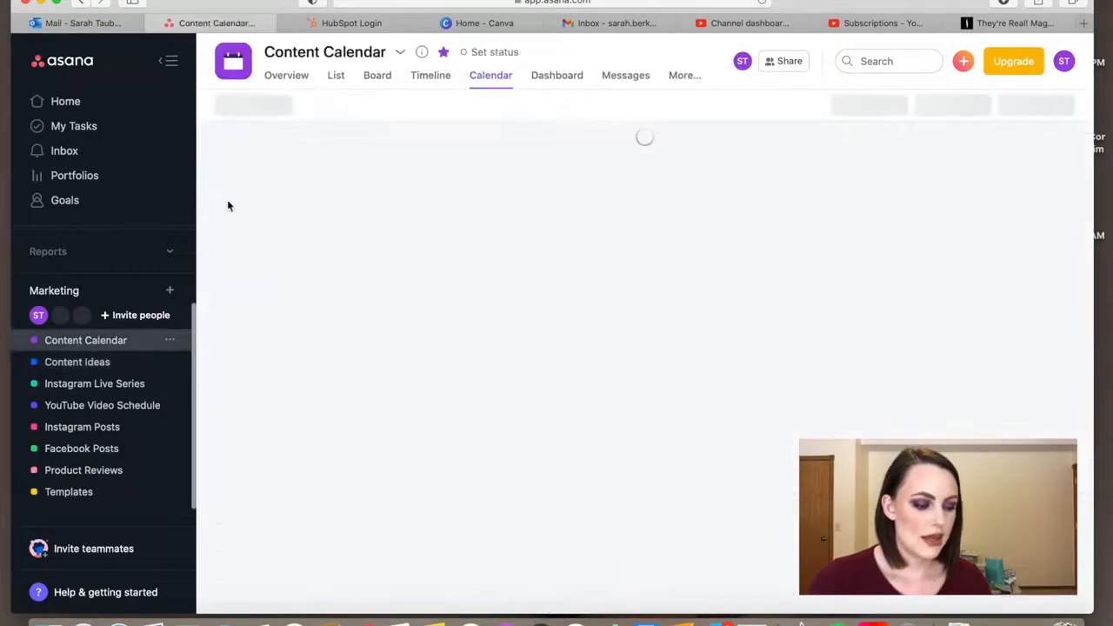
{"action": "scroll", "coordinate": [405, 432], "scroll_direction": "down", "scroll_amount": 2}
{"action": "scroll", "coordinate": [405, 435], "scroll_direction": "down", "scroll_amount": 10}
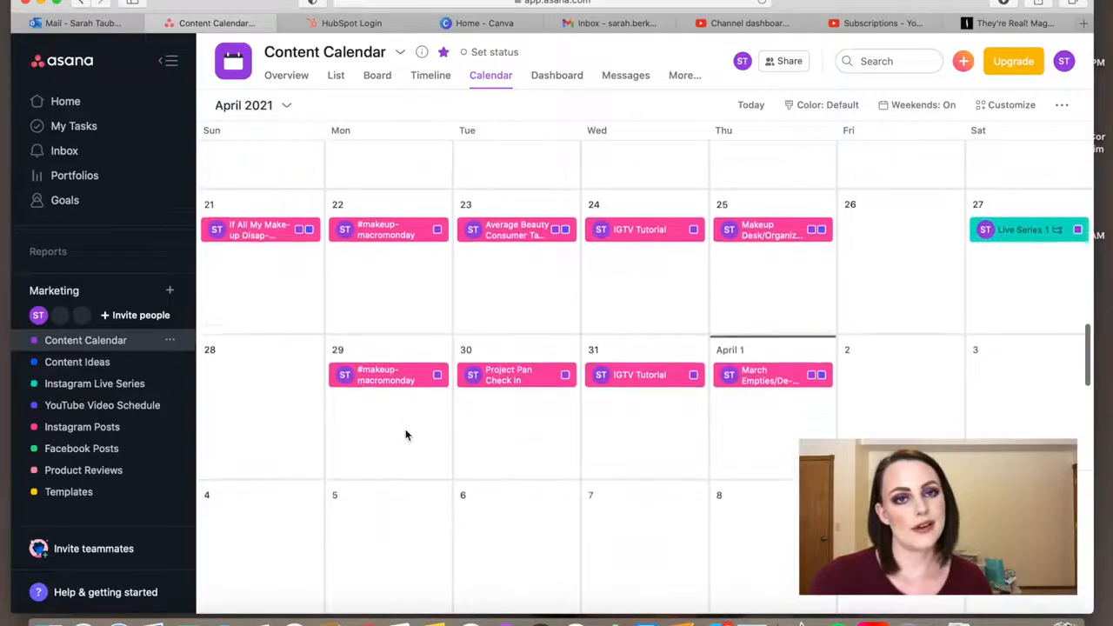
{"action": "scroll", "coordinate": [406, 435], "scroll_direction": "down", "scroll_amount": 2}
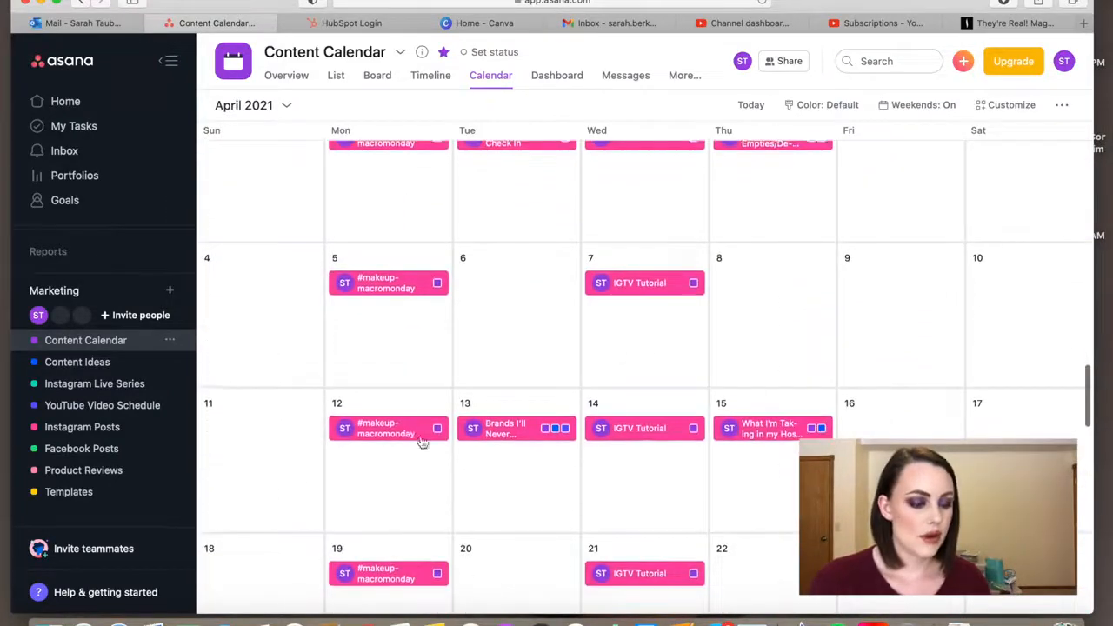
{"action": "left_click", "coordinate": [500, 426]}
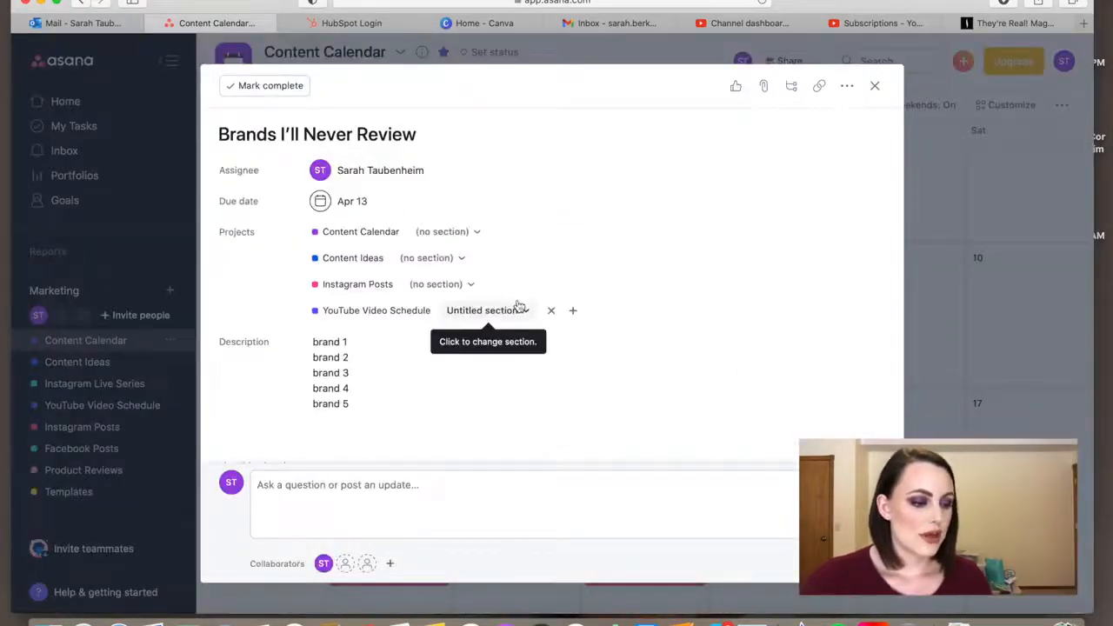
{"action": "left_click", "coordinate": [874, 86]}
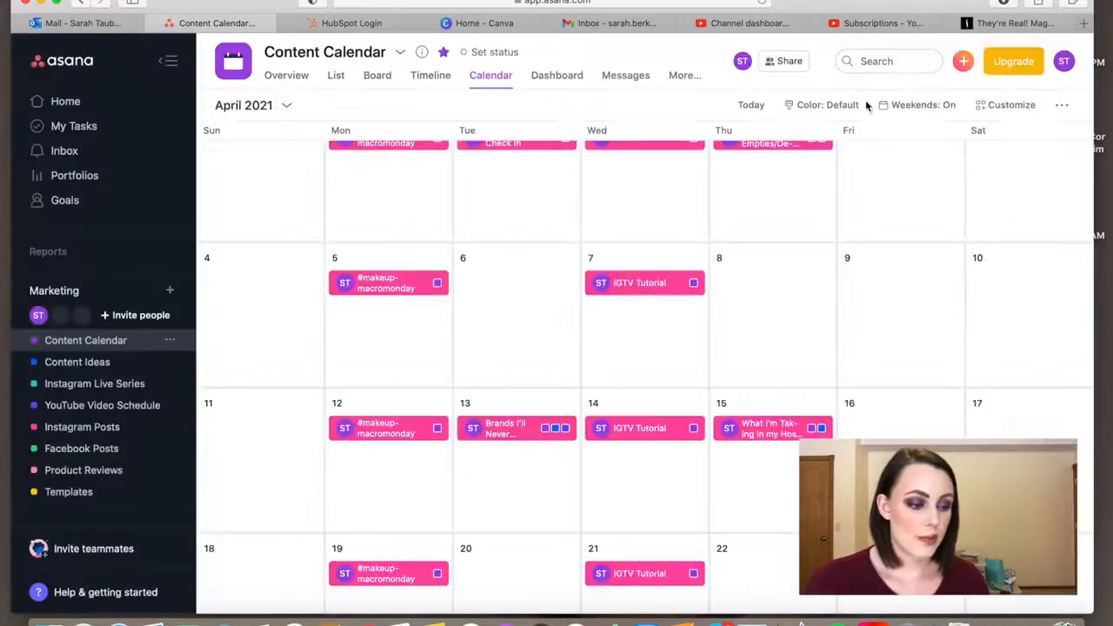
Move the "March Empties" task from April 1 to April 6 in the calendar and return it to April 1
{"action": "scroll", "coordinate": [571, 260], "scroll_direction": "up", "scroll_amount": 2}
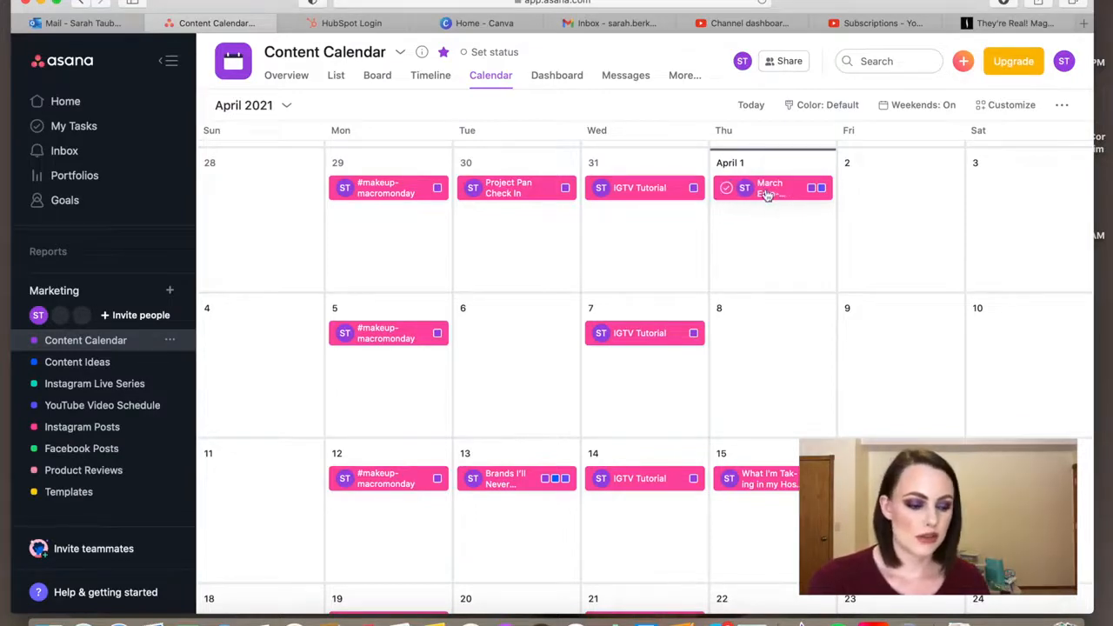
{"action": "left_click_drag", "start_coordinate": [767, 194], "coordinate": [510, 333]}
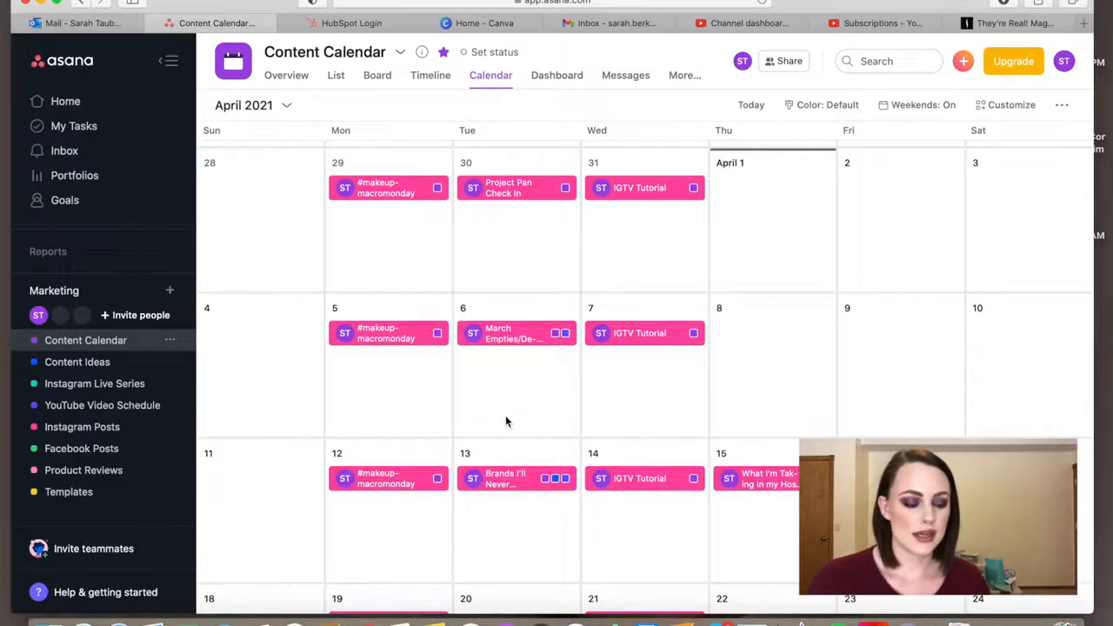
{"action": "scroll", "coordinate": [505, 419], "scroll_direction": "down", "scroll_amount": 2}
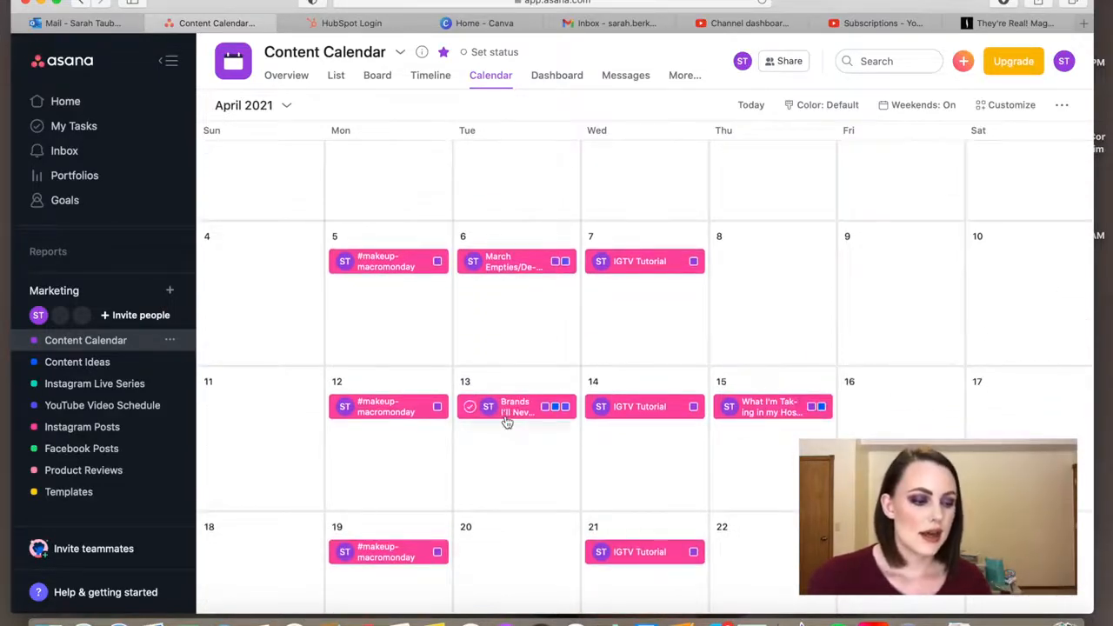
{"action": "scroll", "coordinate": [507, 422], "scroll_direction": "up", "scroll_amount": 1}
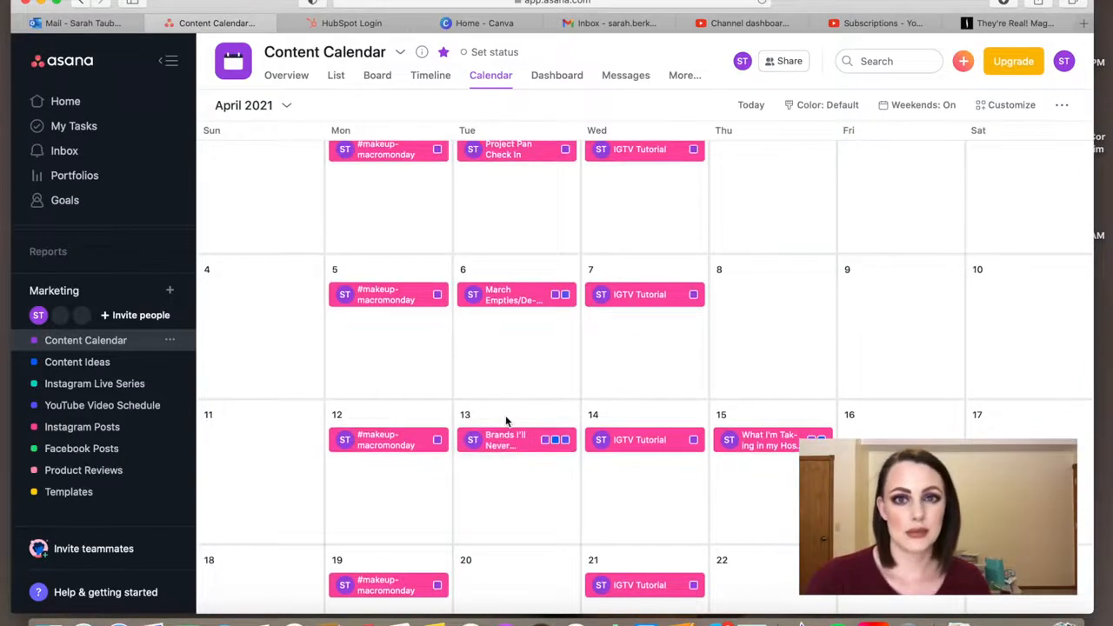
{"action": "scroll", "coordinate": [506, 422], "scroll_direction": "up", "scroll_amount": 1}
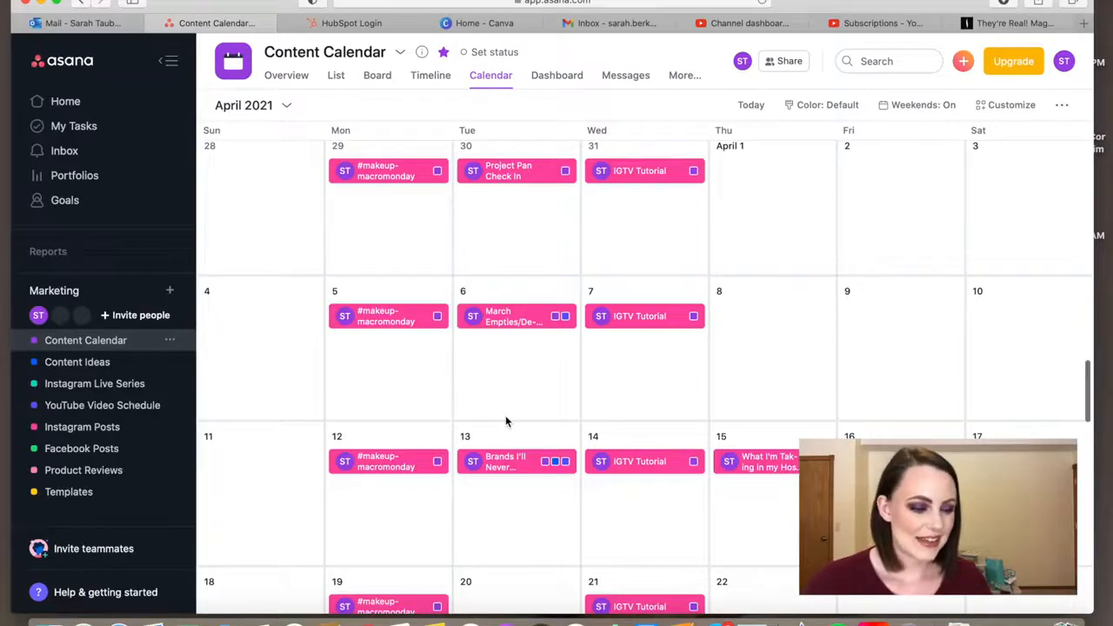
{"action": "scroll", "coordinate": [505, 421], "scroll_direction": "up", "scroll_amount": 1}
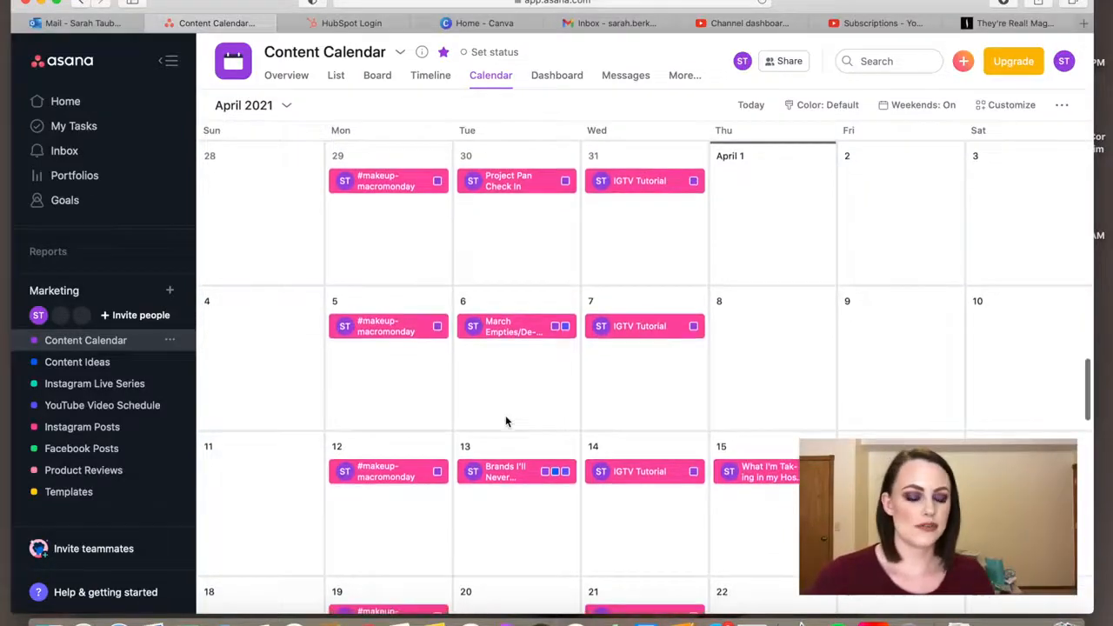
{"action": "scroll", "coordinate": [506, 420], "scroll_direction": "up", "scroll_amount": 1}
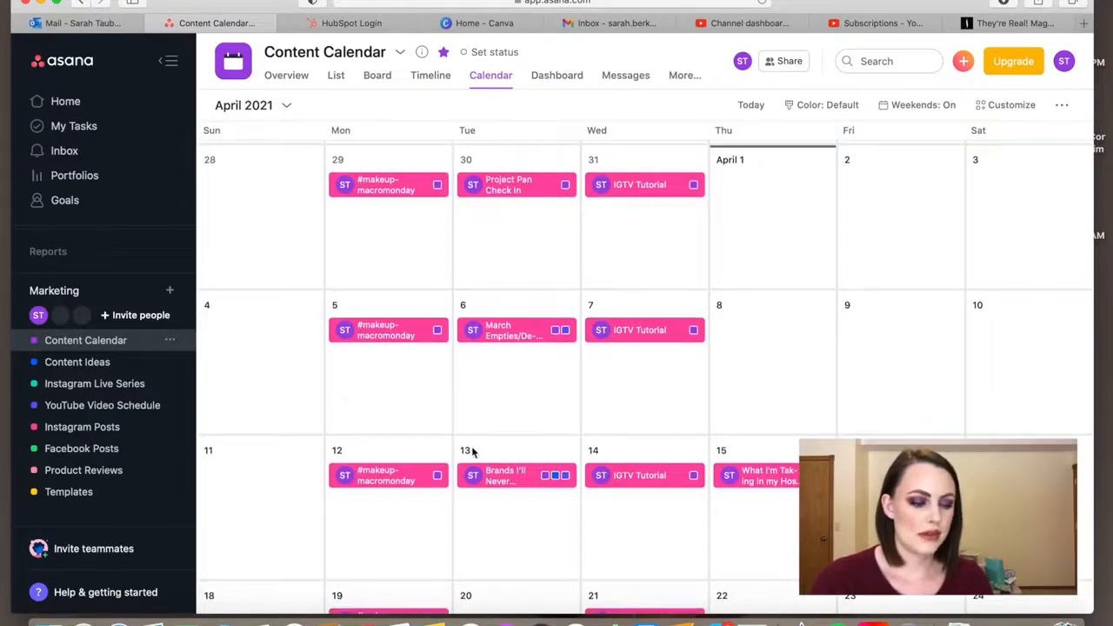
{"action": "left_click_drag", "start_coordinate": [513, 332], "coordinate": [764, 193]}
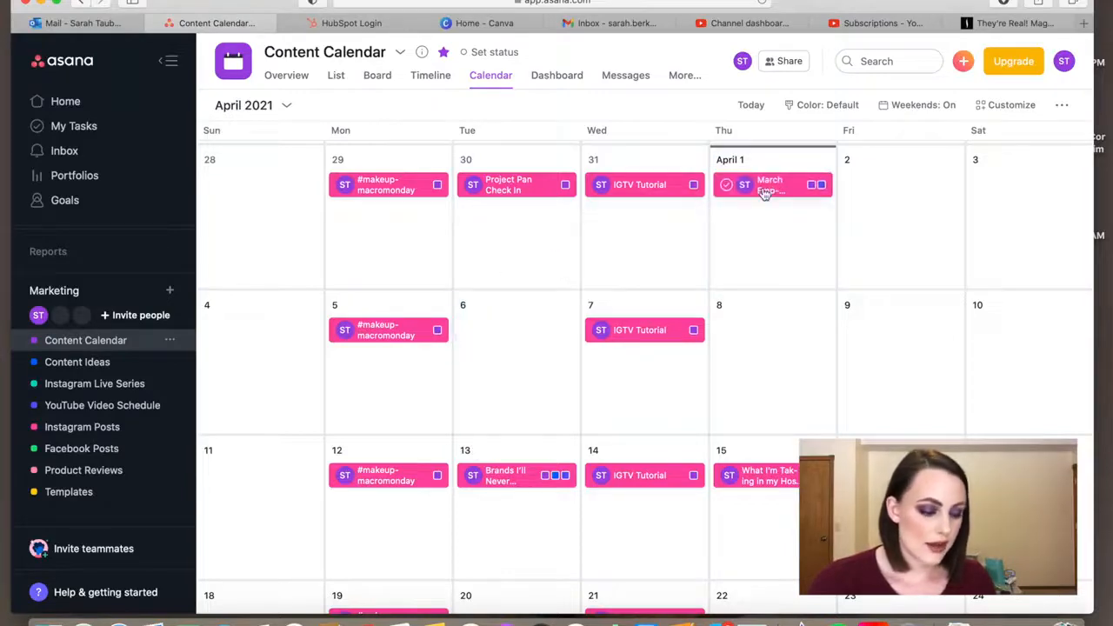
Read the planning notes in the February 27 "How I Organize Instagram and YouTube Content" task and close it
{"action": "scroll", "coordinate": [757, 199], "scroll_direction": "up", "scroll_amount": 4}
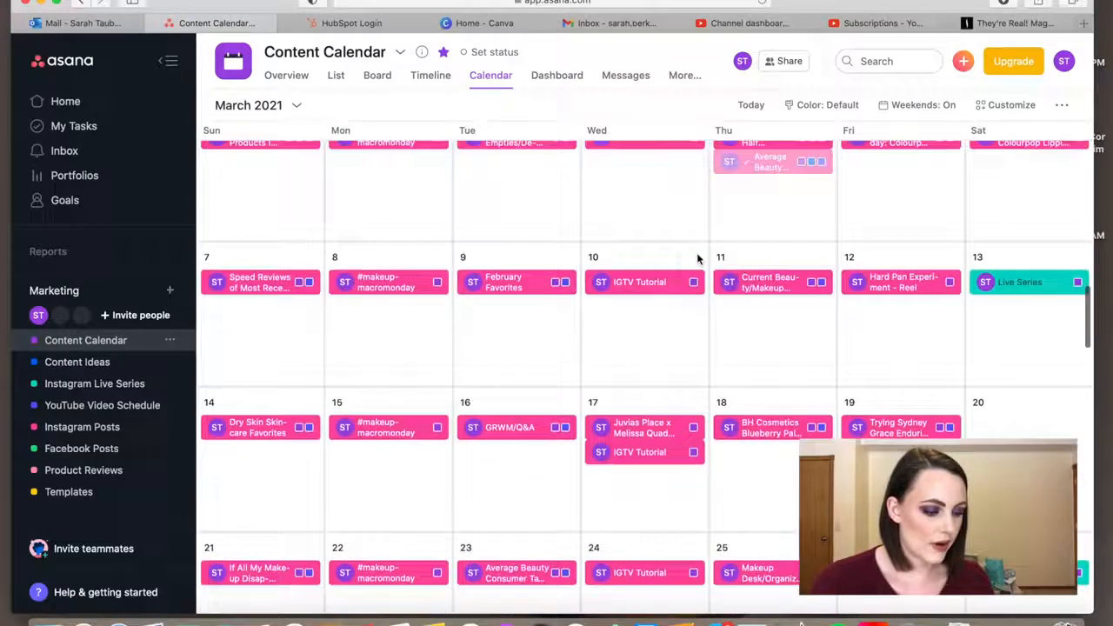
{"action": "scroll", "coordinate": [698, 258], "scroll_direction": "up", "scroll_amount": 2}
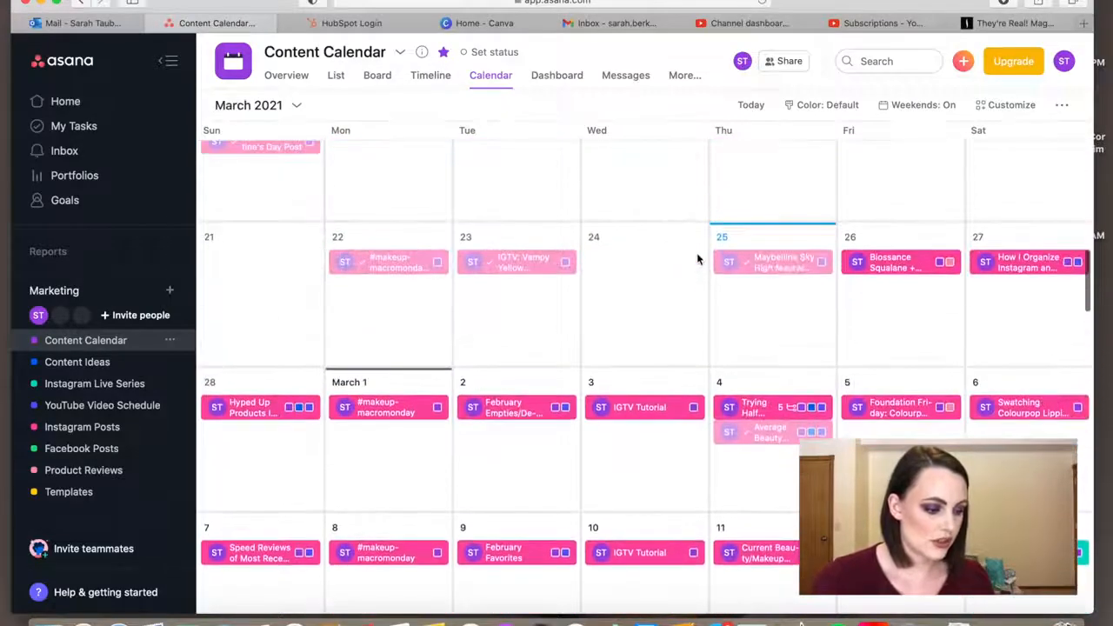
{"action": "left_click", "coordinate": [1033, 262]}
{"action": "scroll", "coordinate": [704, 330], "scroll_direction": "down", "scroll_amount": 10}
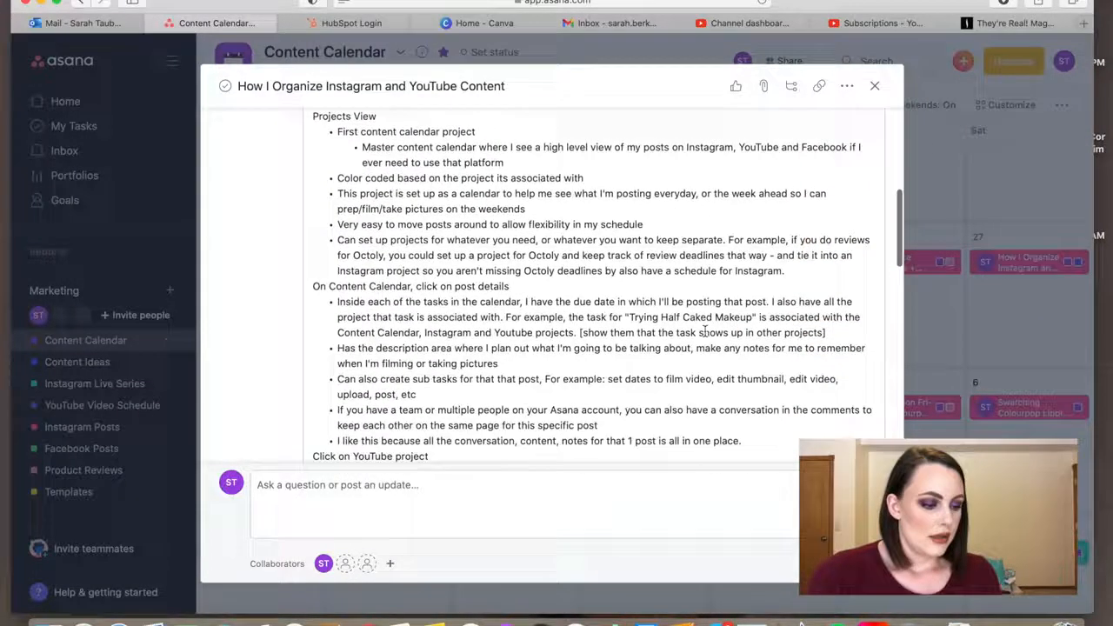
{"action": "scroll", "coordinate": [704, 329], "scroll_direction": "down", "scroll_amount": 4}
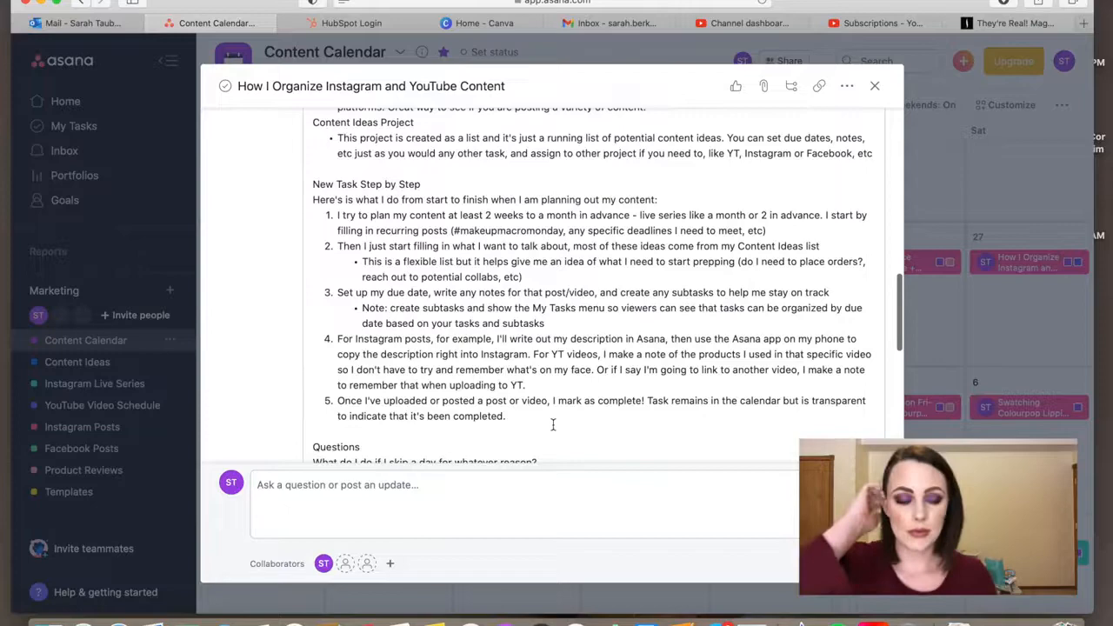
{"action": "left_click", "coordinate": [874, 85]}
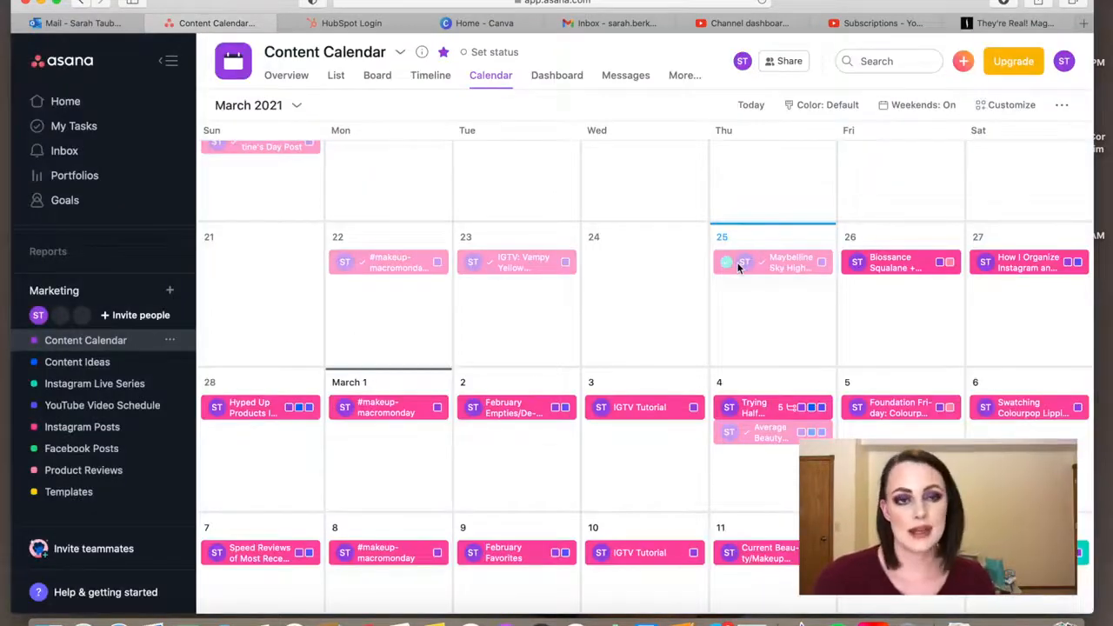
Read the full post description in the February 26 "Biossance Squalane + Peptide Eye Gel Review" task and close it
{"action": "scroll", "coordinate": [727, 310], "scroll_direction": "down", "scroll_amount": 2}
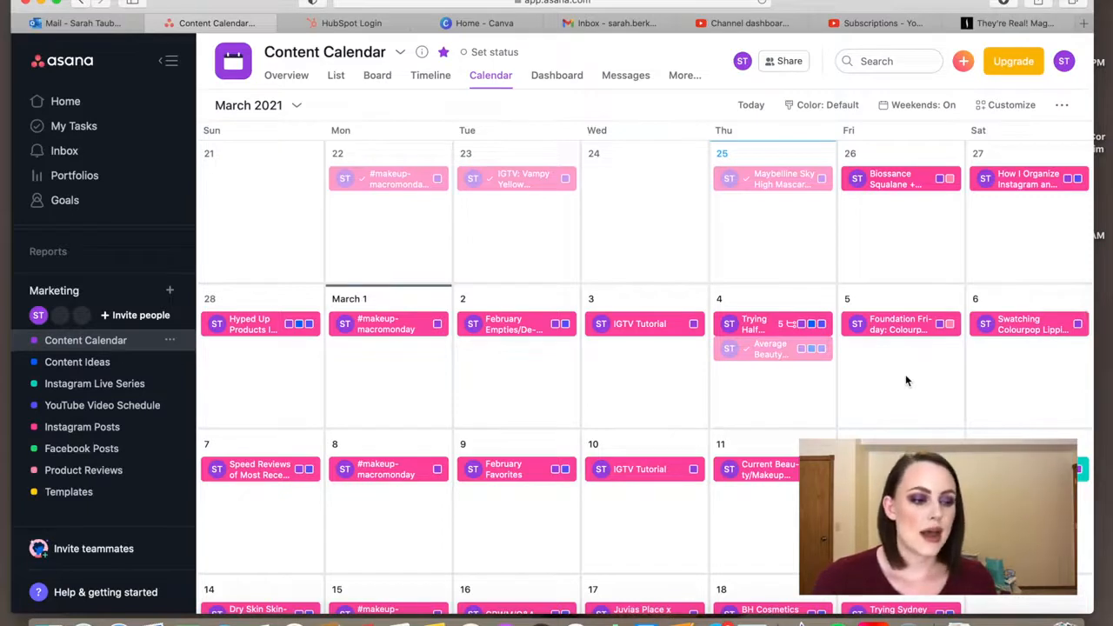
{"action": "left_click", "coordinate": [898, 182]}
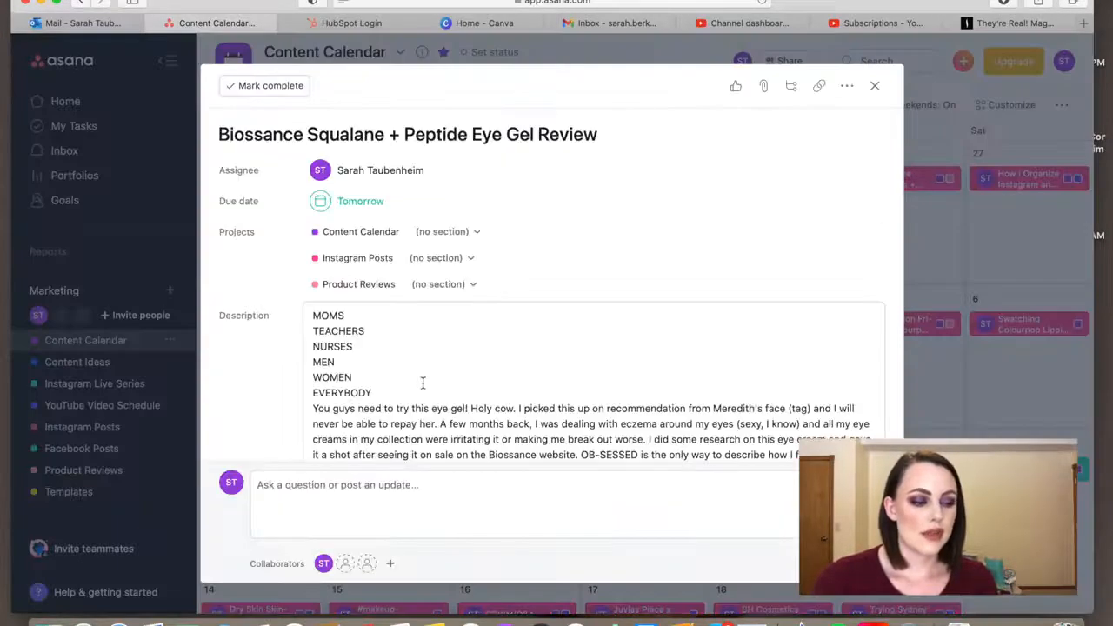
{"action": "scroll", "coordinate": [648, 393], "scroll_direction": "down", "scroll_amount": 5}
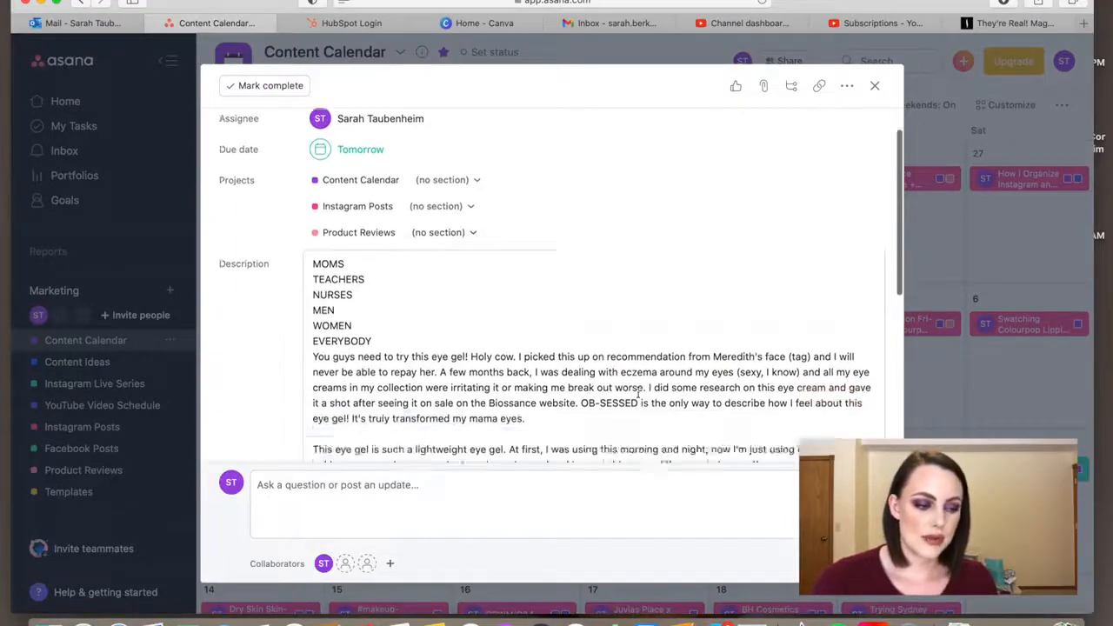
{"action": "scroll", "coordinate": [638, 393], "scroll_direction": "down", "scroll_amount": 2}
{"action": "scroll", "coordinate": [638, 393], "scroll_direction": "up", "scroll_amount": 5}
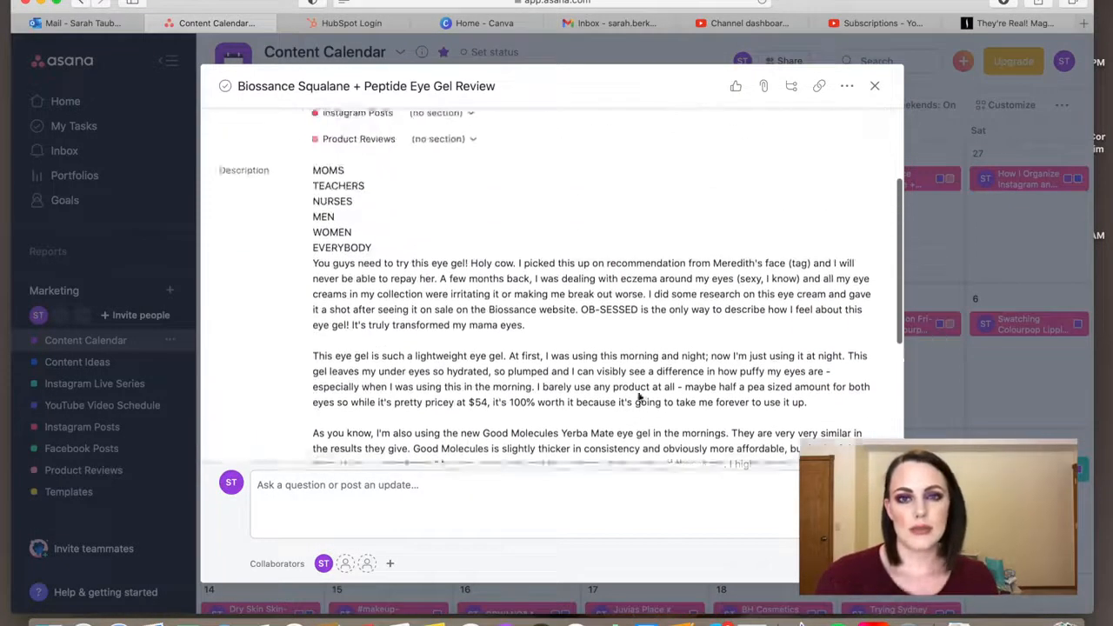
{"action": "scroll", "coordinate": [638, 397], "scroll_direction": "down", "scroll_amount": 5}
{"action": "scroll", "coordinate": [638, 393], "scroll_direction": "up", "scroll_amount": 4}
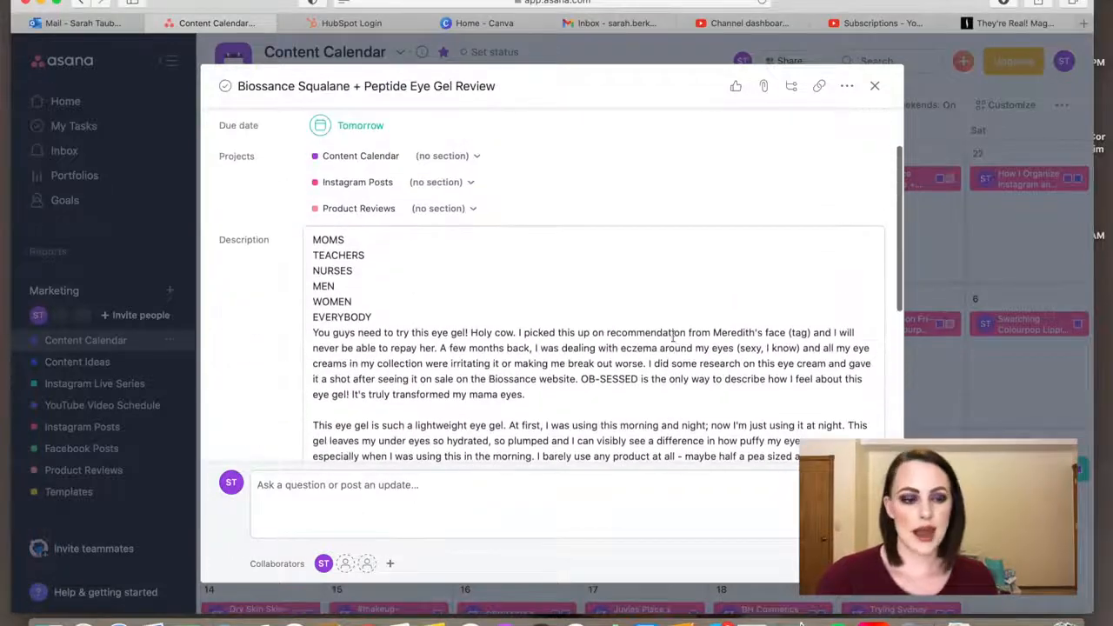
{"action": "scroll", "coordinate": [706, 308], "scroll_direction": "down", "scroll_amount": 5}
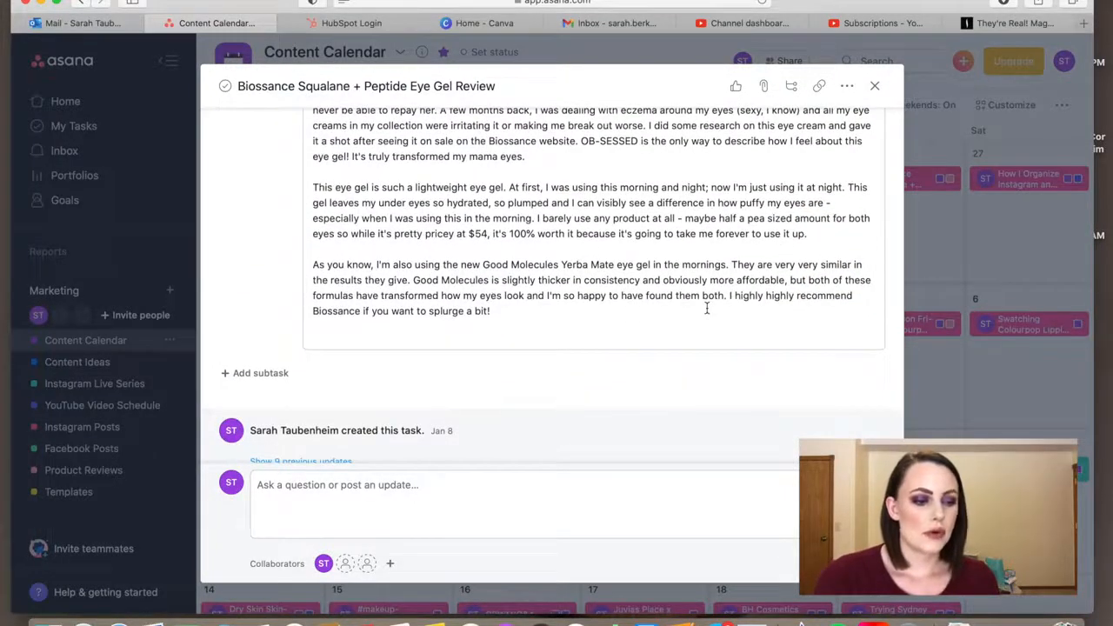
{"action": "scroll", "coordinate": [583, 143], "scroll_direction": "up", "scroll_amount": 3}
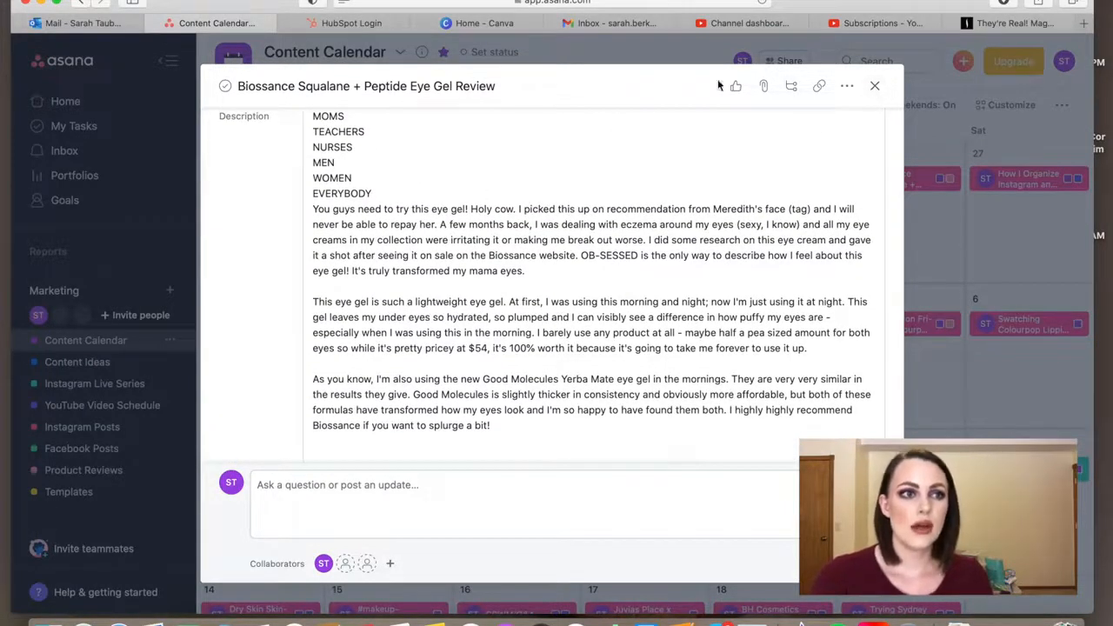
{"action": "left_click", "coordinate": [875, 88]}
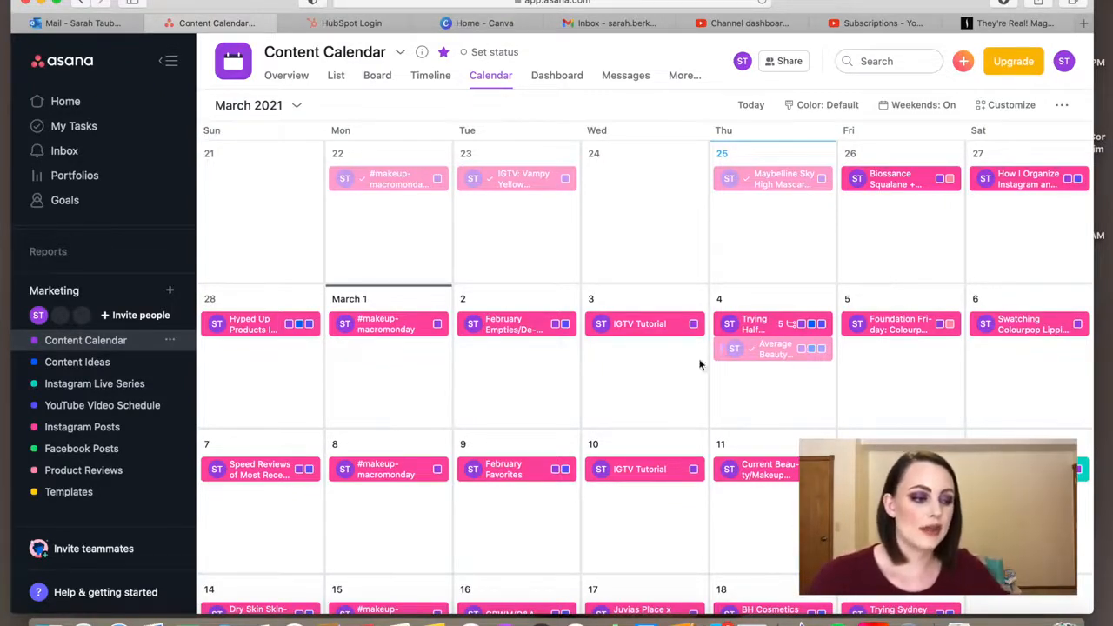
Examine the March 9 "February Favorites" task and its description field, and close it without entering notes
{"action": "left_click", "coordinate": [501, 471]}
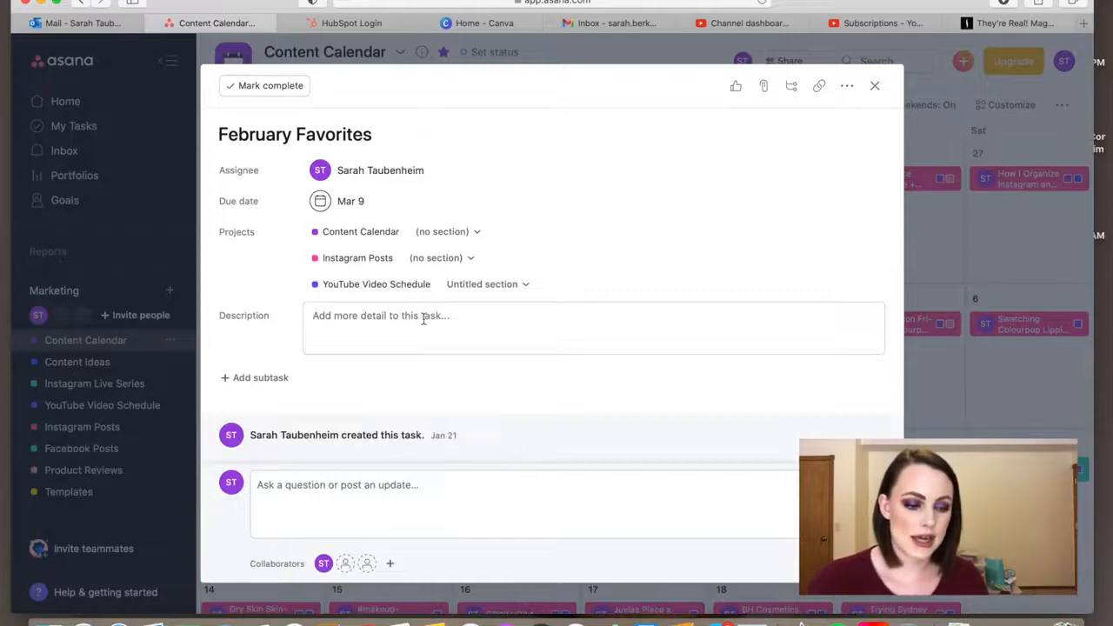
{"action": "left_click", "coordinate": [423, 318]}
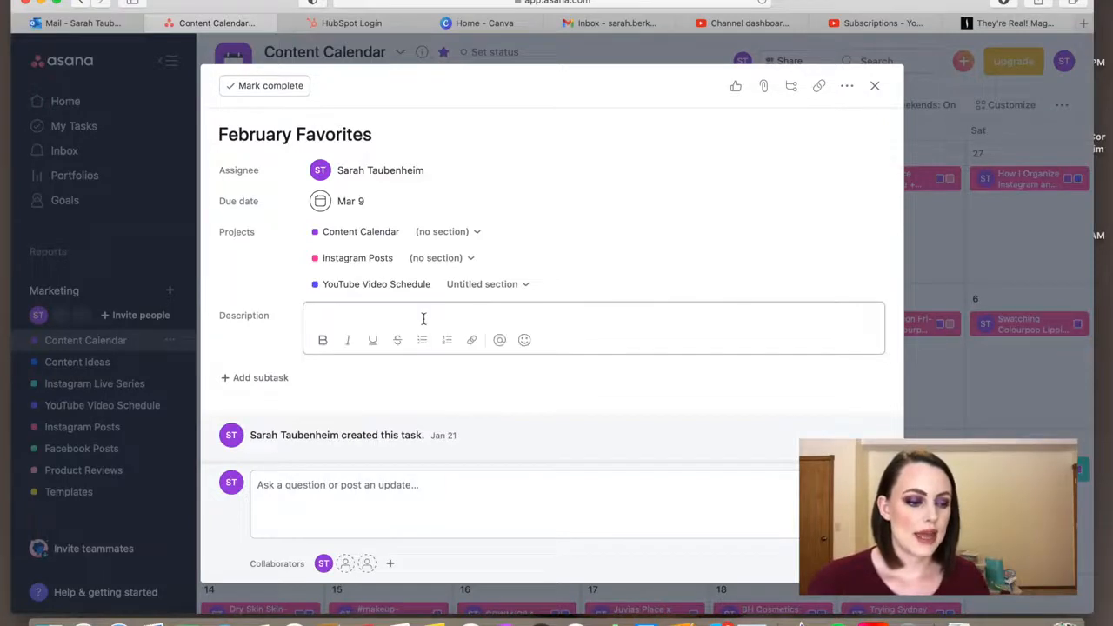
{"action": "left_click", "coordinate": [875, 85]}
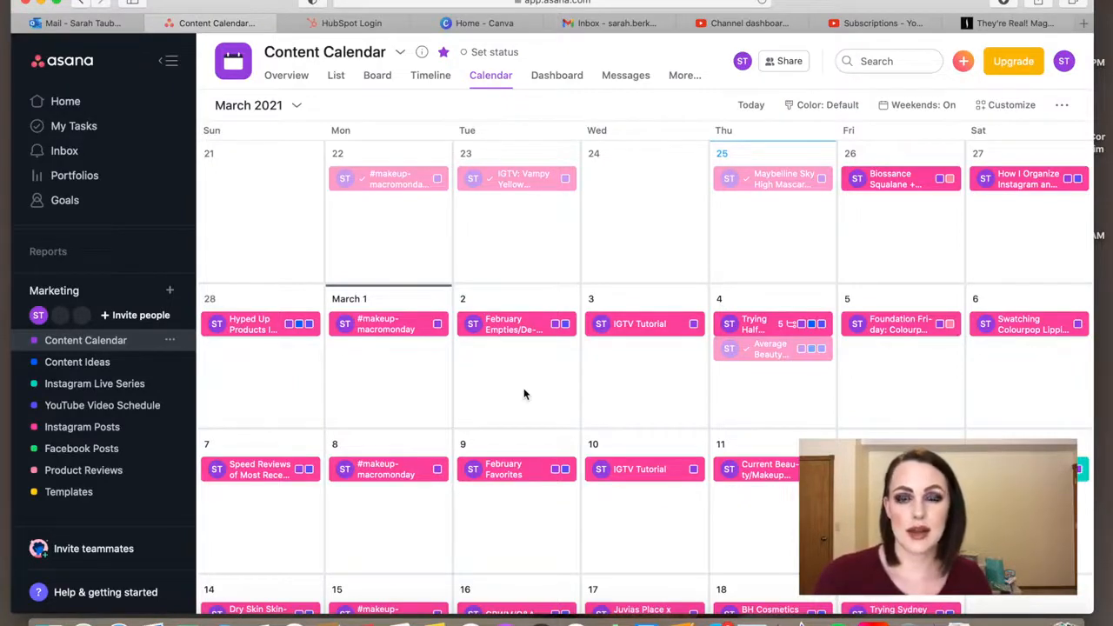
Review the completed and upcoming posts across February and early March in the Content Calendar
{"action": "scroll", "coordinate": [454, 260], "scroll_direction": "up", "scroll_amount": 5}
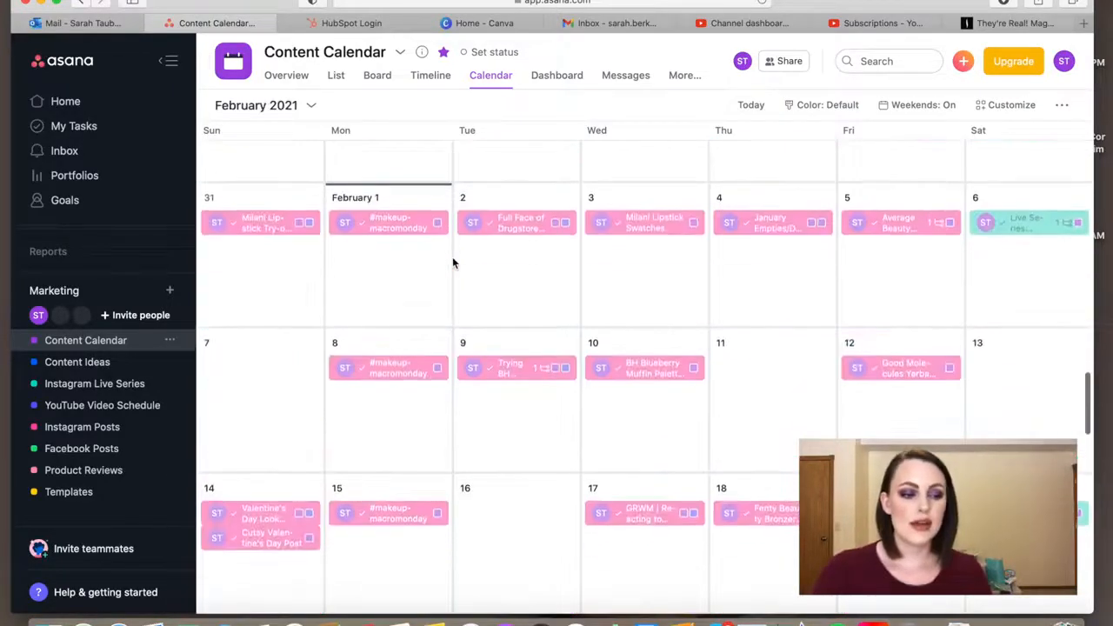
{"action": "scroll", "coordinate": [454, 260], "scroll_direction": "down", "scroll_amount": 3}
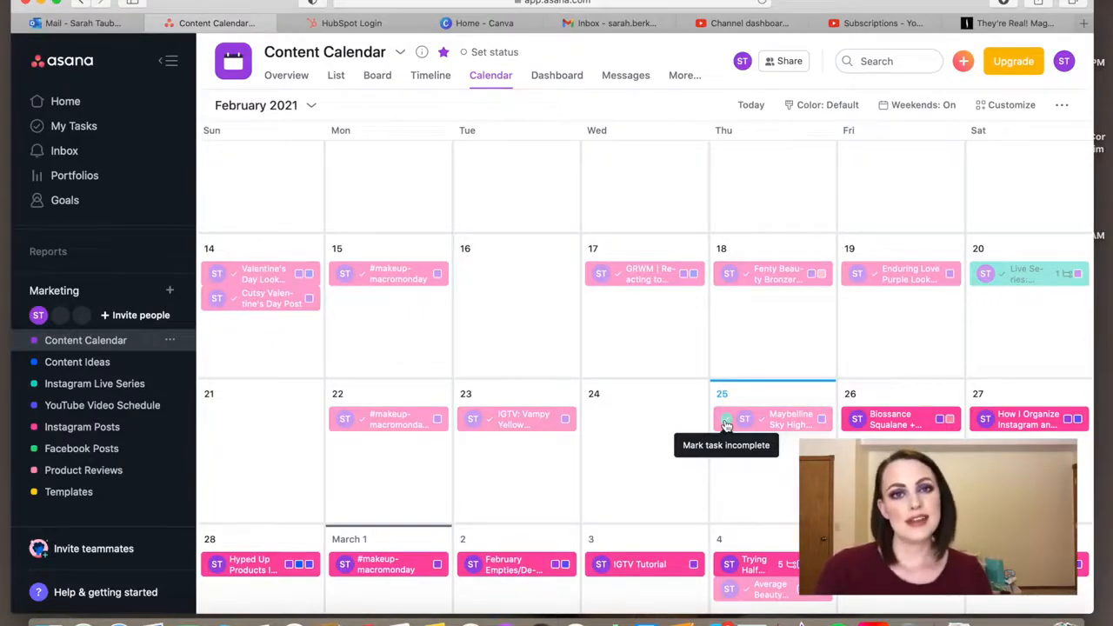
{"action": "scroll", "coordinate": [726, 423], "scroll_direction": "down", "scroll_amount": 3}
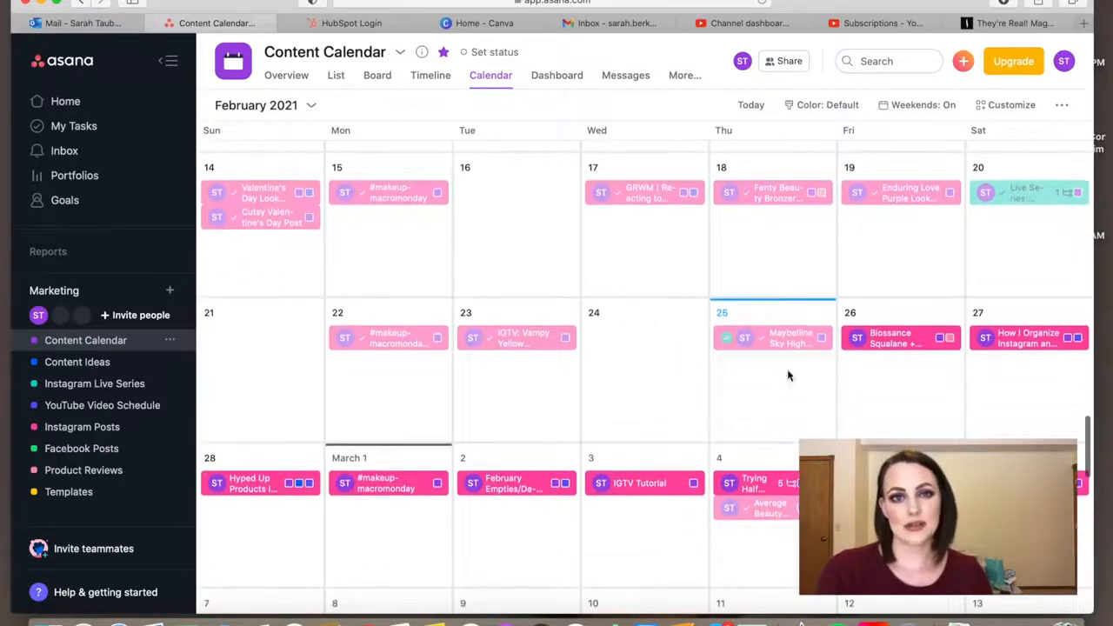